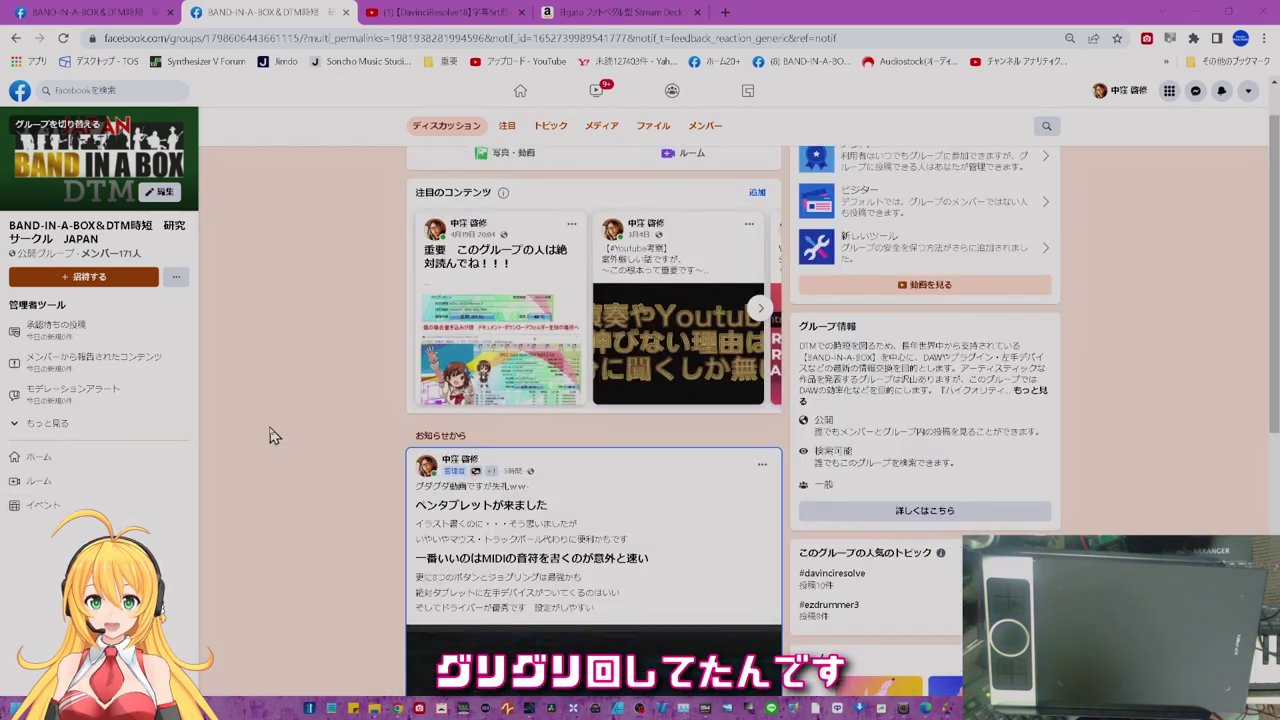
- Look through the Facebook group's discussion page, from the featured content down to the pinned pen tablet post and the recently shared media
scroll(271, 434, down, 4)
scroll(271, 434, up, 4)
scroll(271, 434, down, 2)
scroll(271, 434, down, 3)
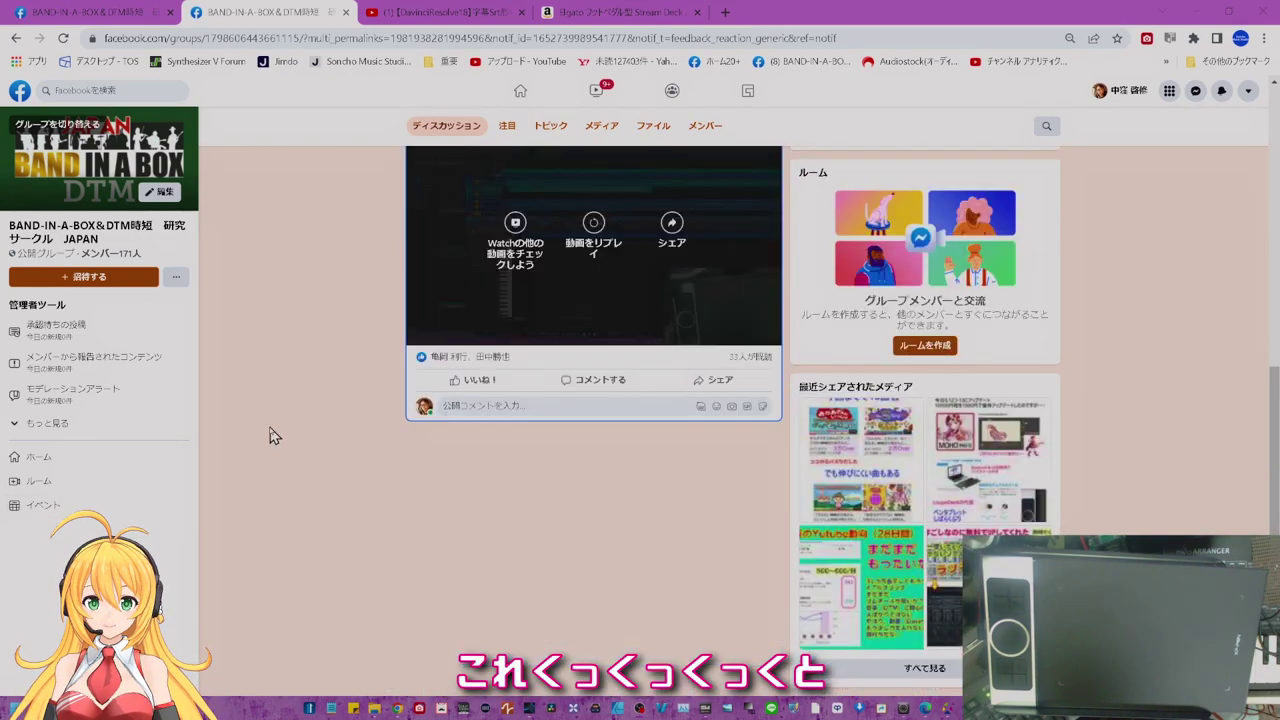
scroll(271, 434, up, 7)
scroll(271, 434, down, 7)
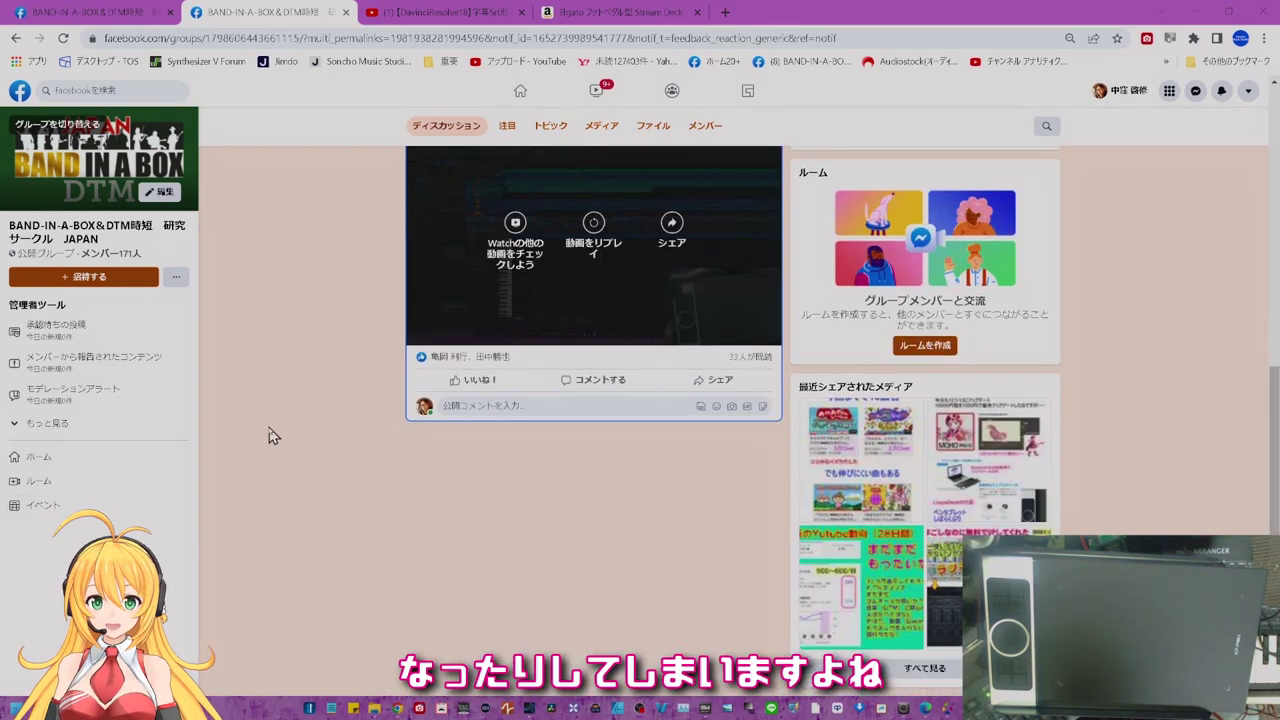
scroll(271, 434, up, 7)
scroll(271, 434, down, 7)
scroll(271, 434, up, 7)
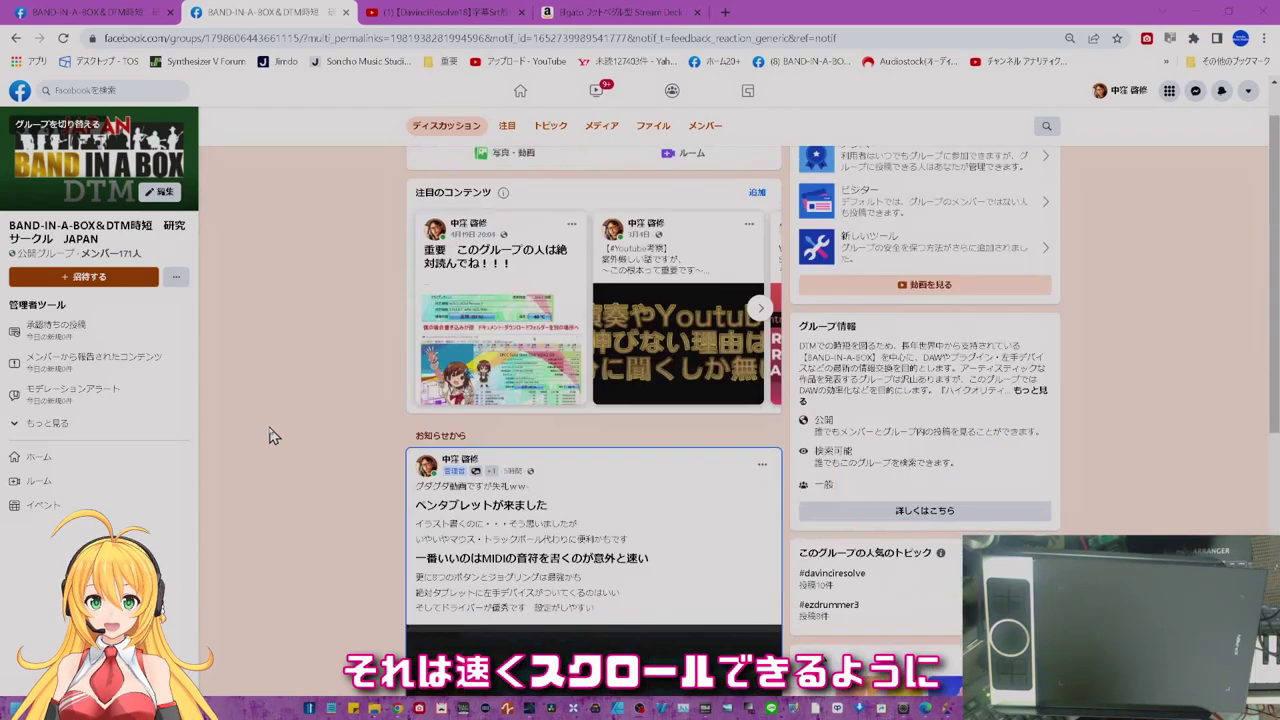
scroll(271, 434, down, 7)
scroll(271, 434, up, 7)
scroll(271, 434, down, 7)
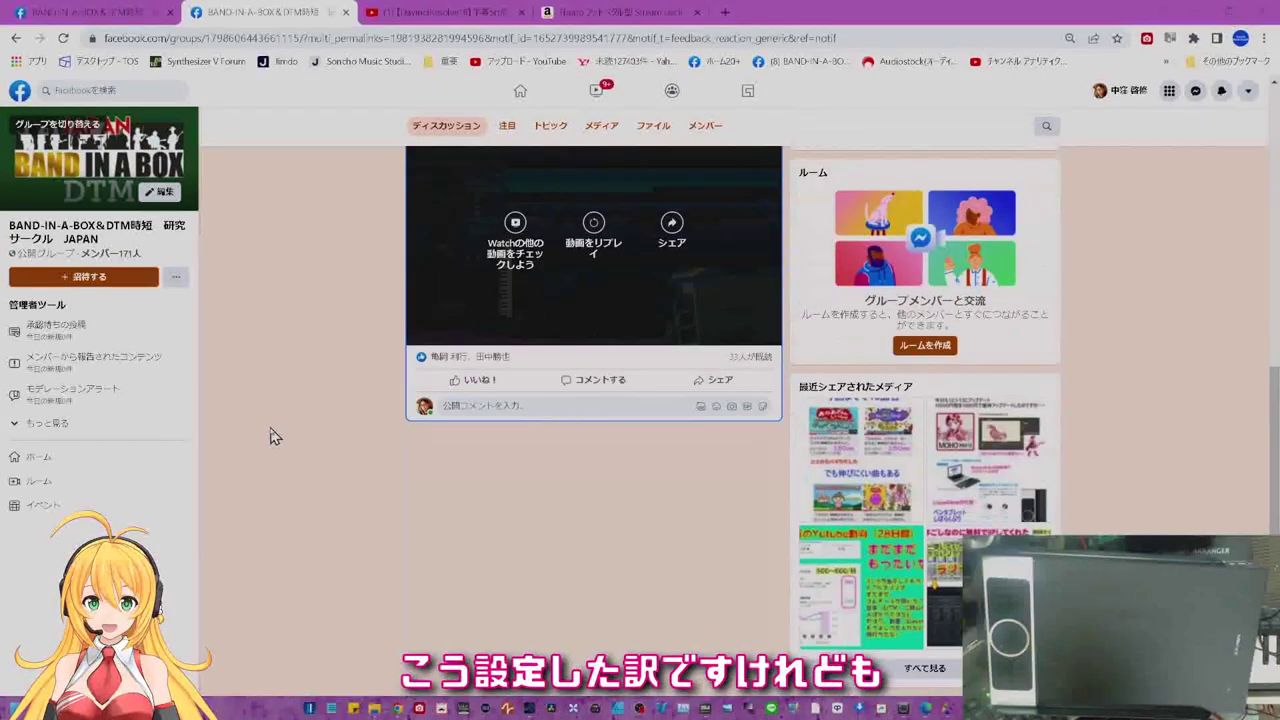
scroll(273, 436, up, 6)
scroll(271, 436, down, 3)
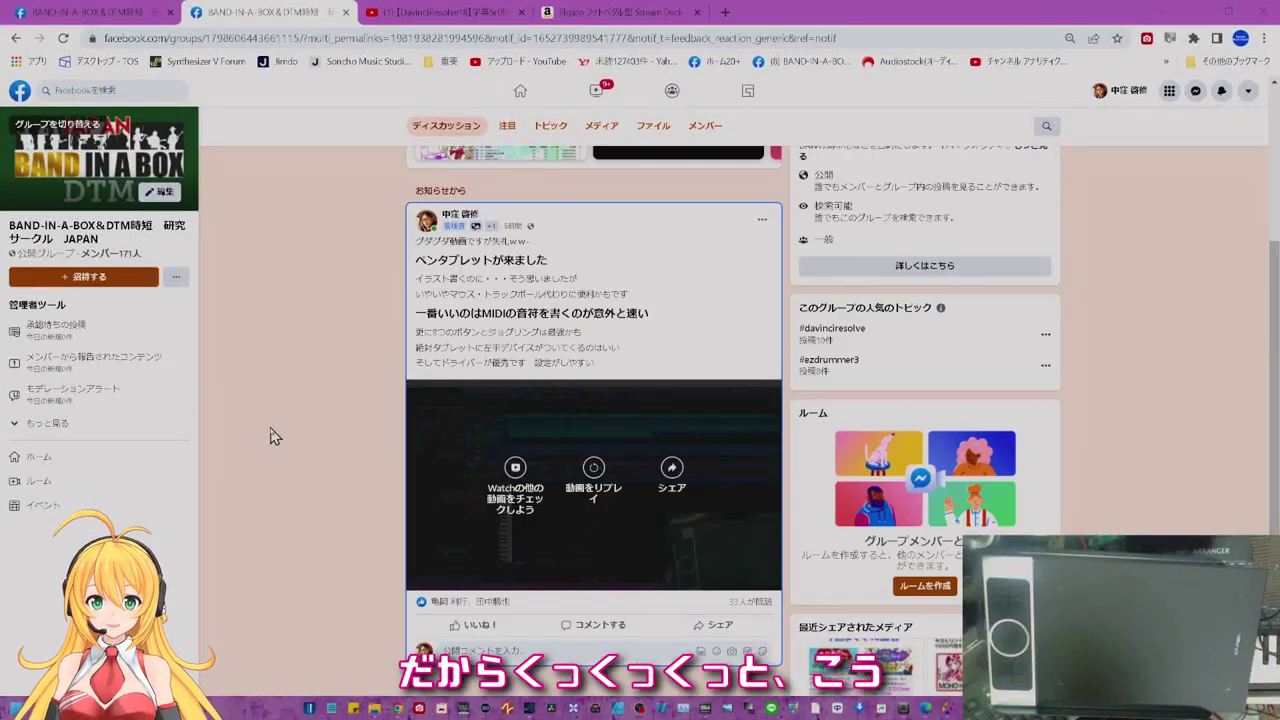
scroll(271, 436, down, 3)
scroll(271, 436, up, 6)
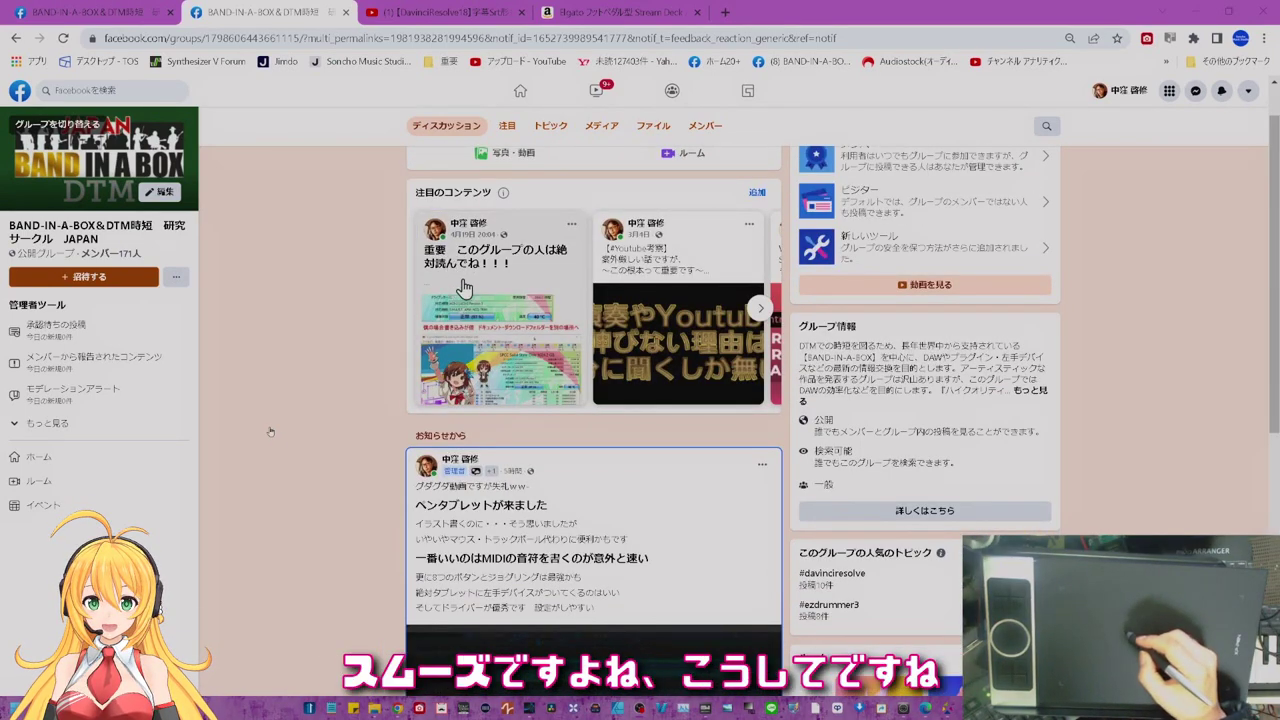
drag(532, 329, 534, 343)
scroll(552, 237, down, 5)
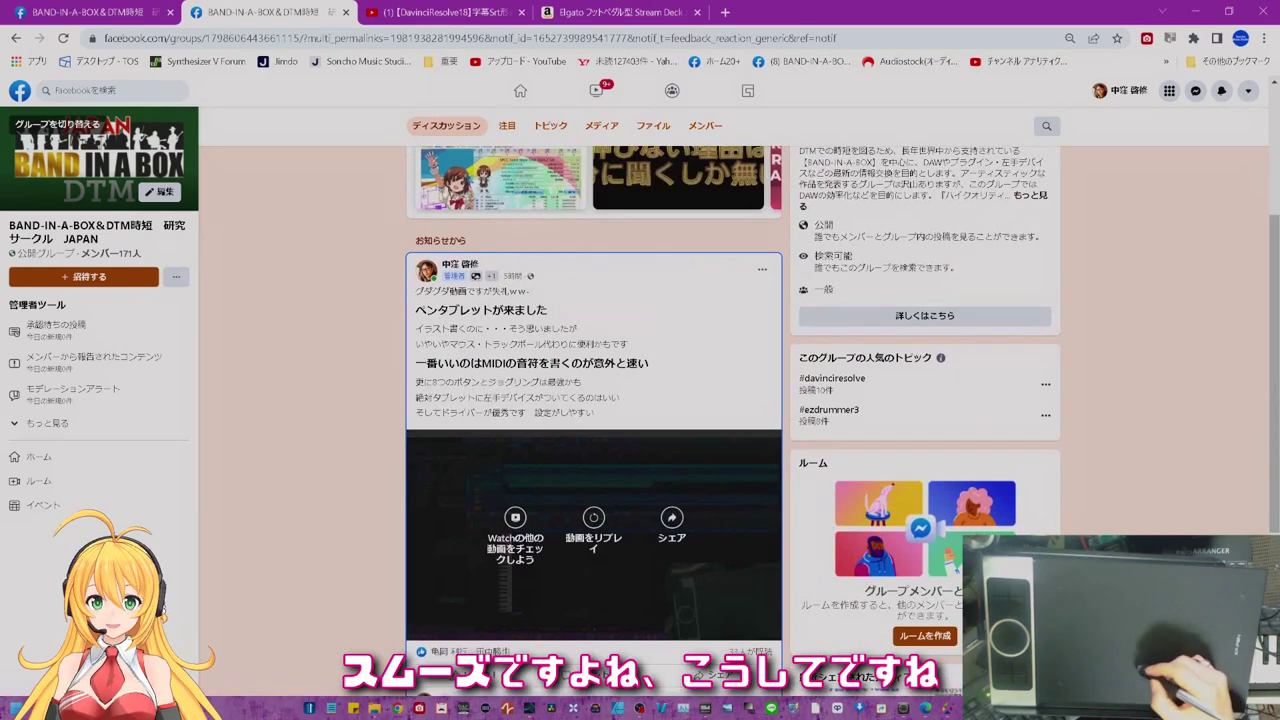
scroll(594, 400, up, 3)
scroll(594, 400, down, 2)
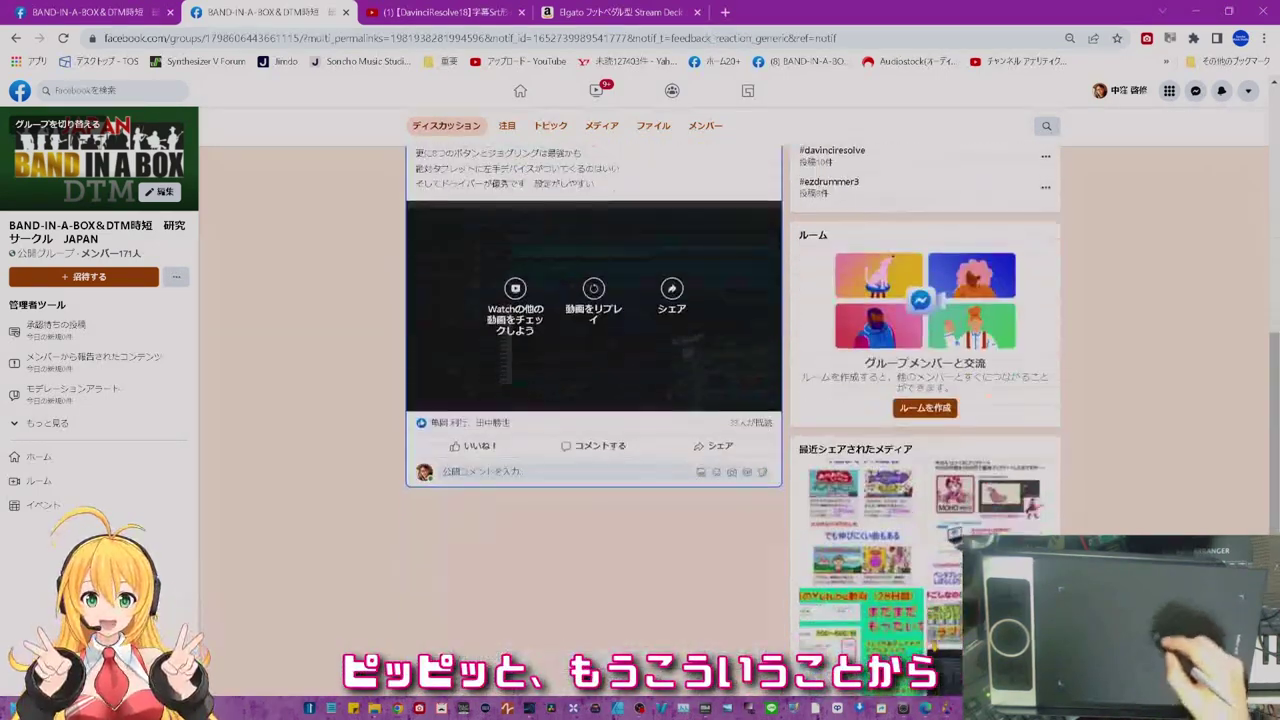
scroll(594, 400, up, 2)
scroll(727, 280, down, 2)
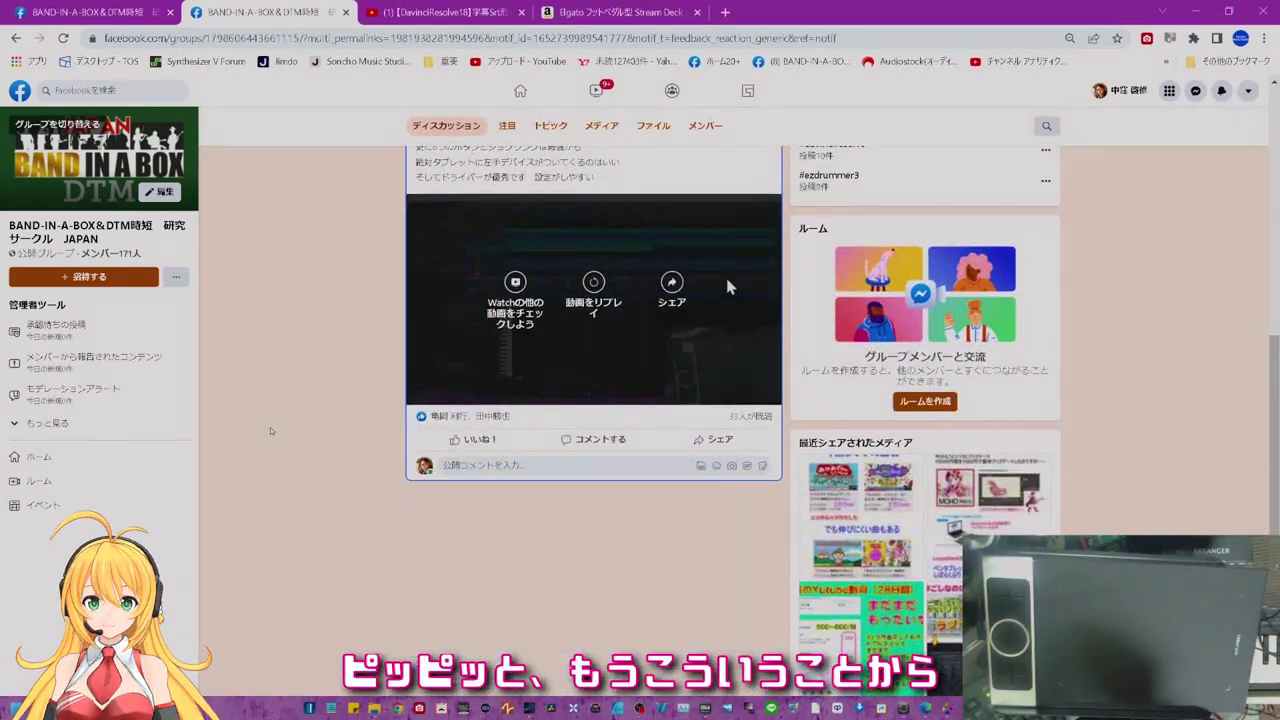
right_click(355, 319)
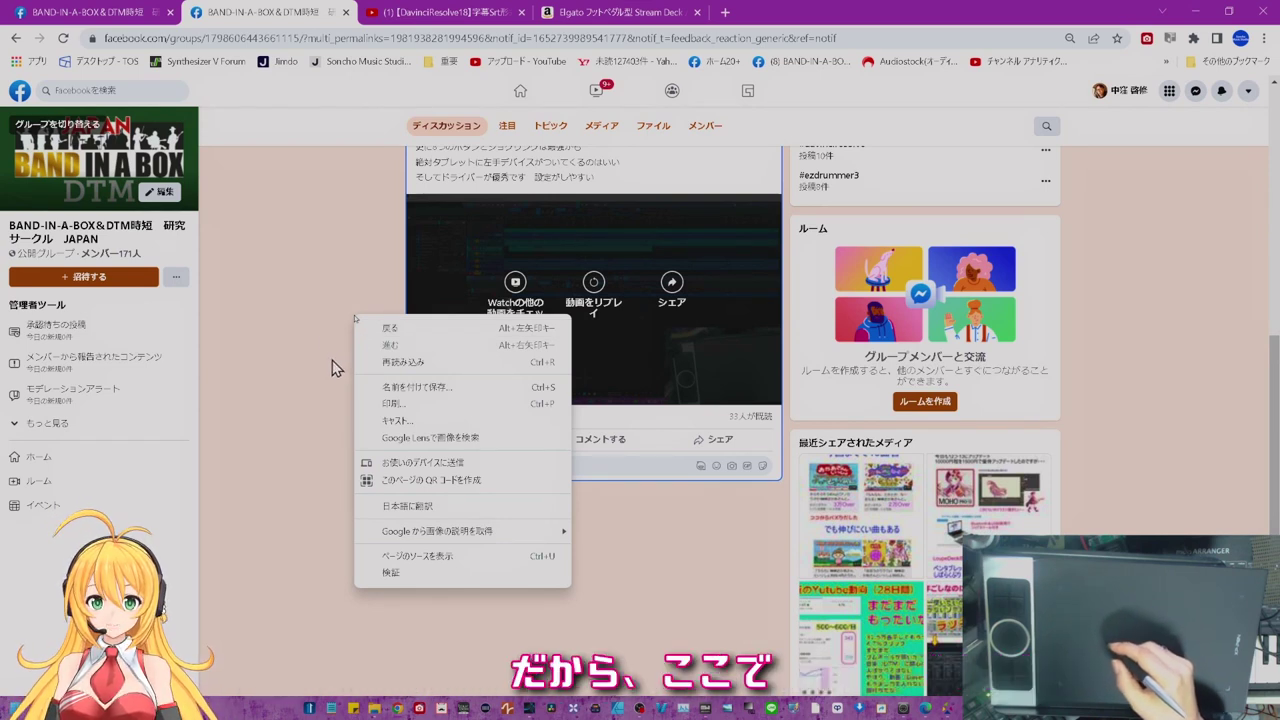
click(322, 425)
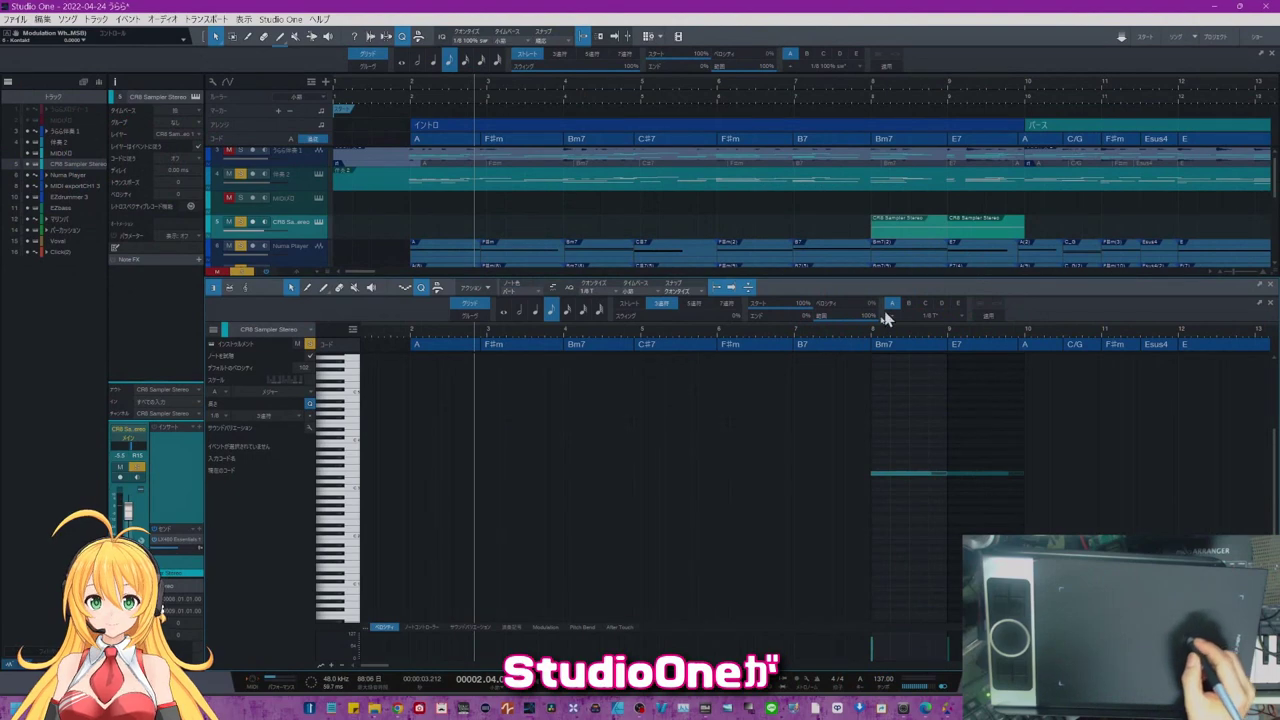
- Switch to Studio One and inspect the CR8 Sampler Stereo part at several horizontal zoom levels and across the piano roll's pitch range
drag(838, 335, 464, 351)
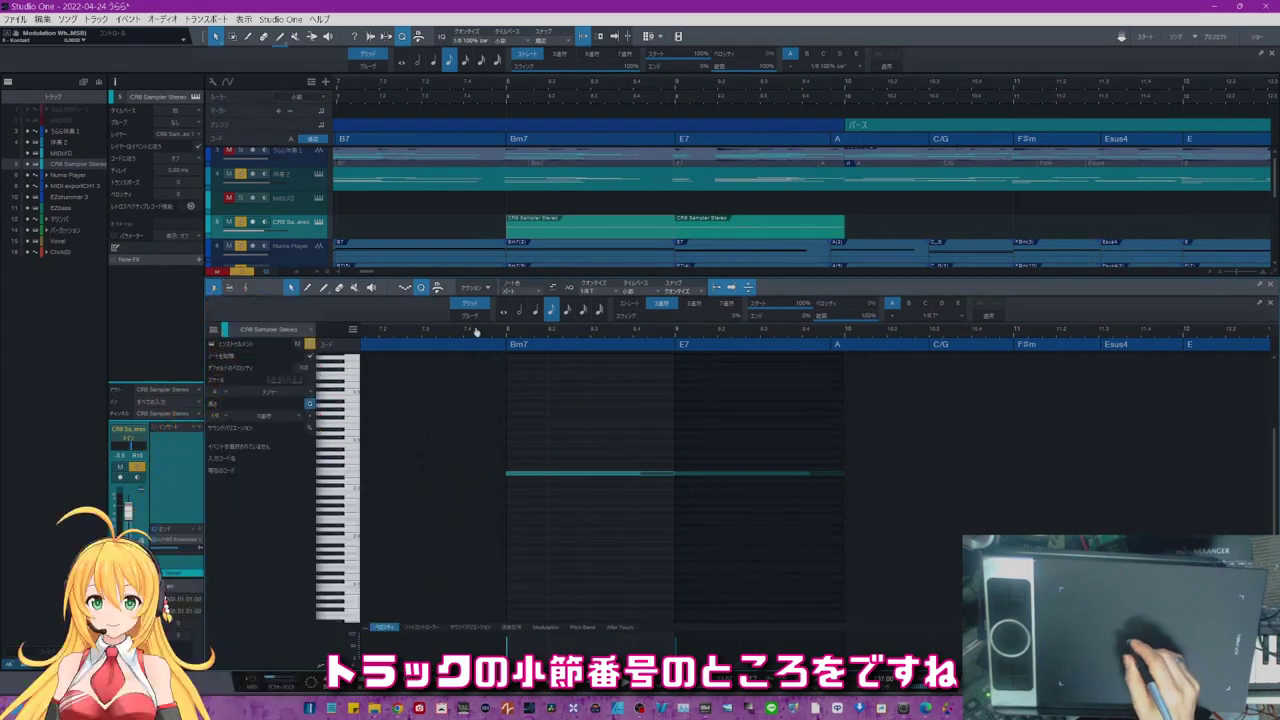
drag(475, 334, 470, 341)
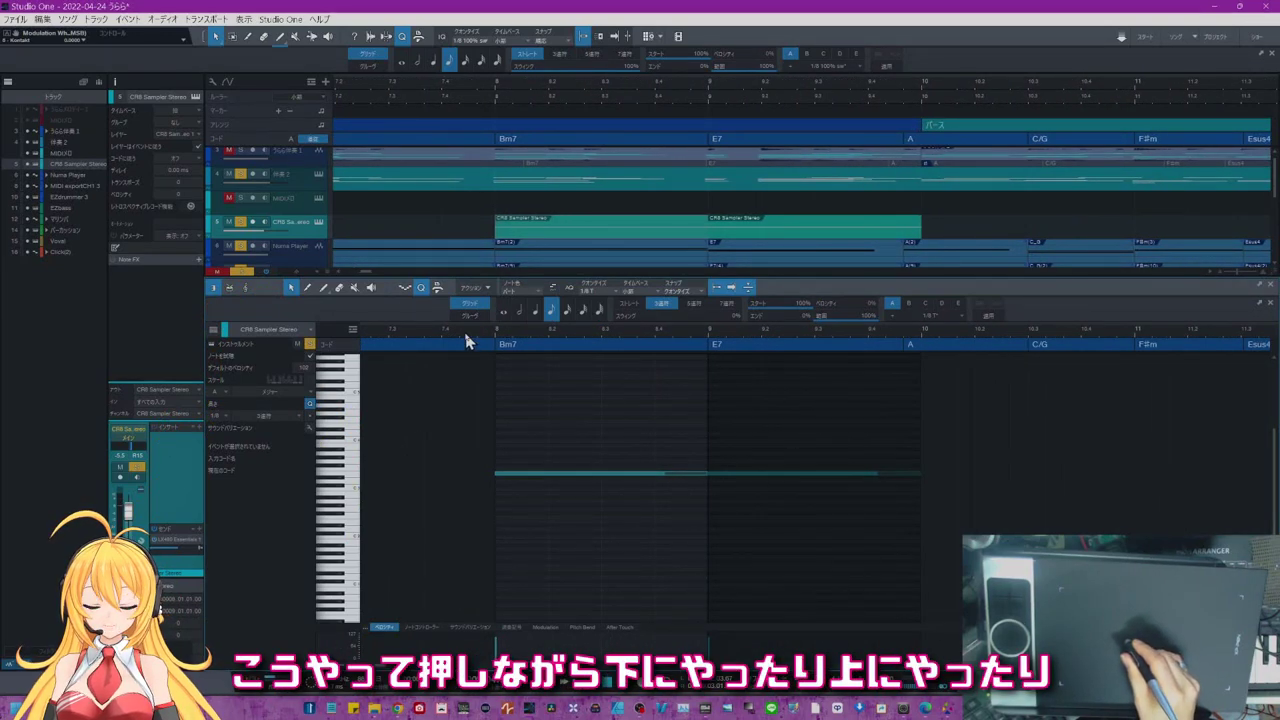
drag(464, 330, 508, 313)
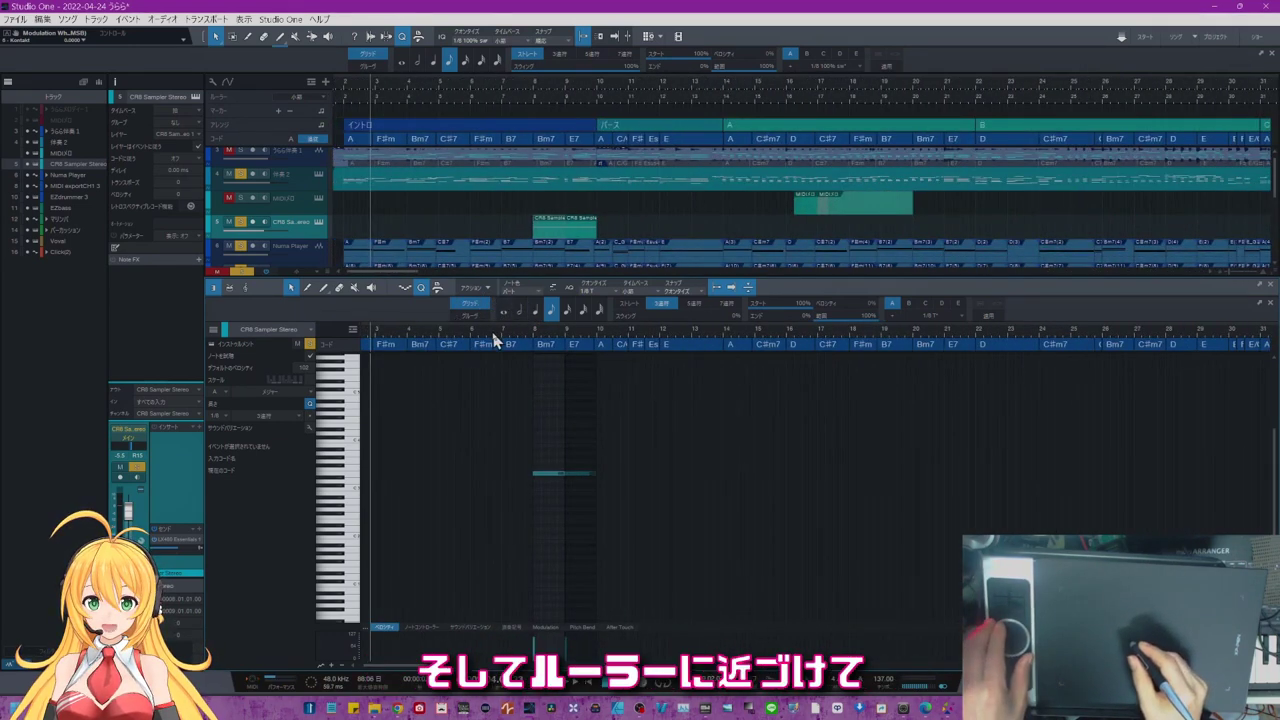
scroll(494, 338, up, 6)
scroll(496, 339, down, 7)
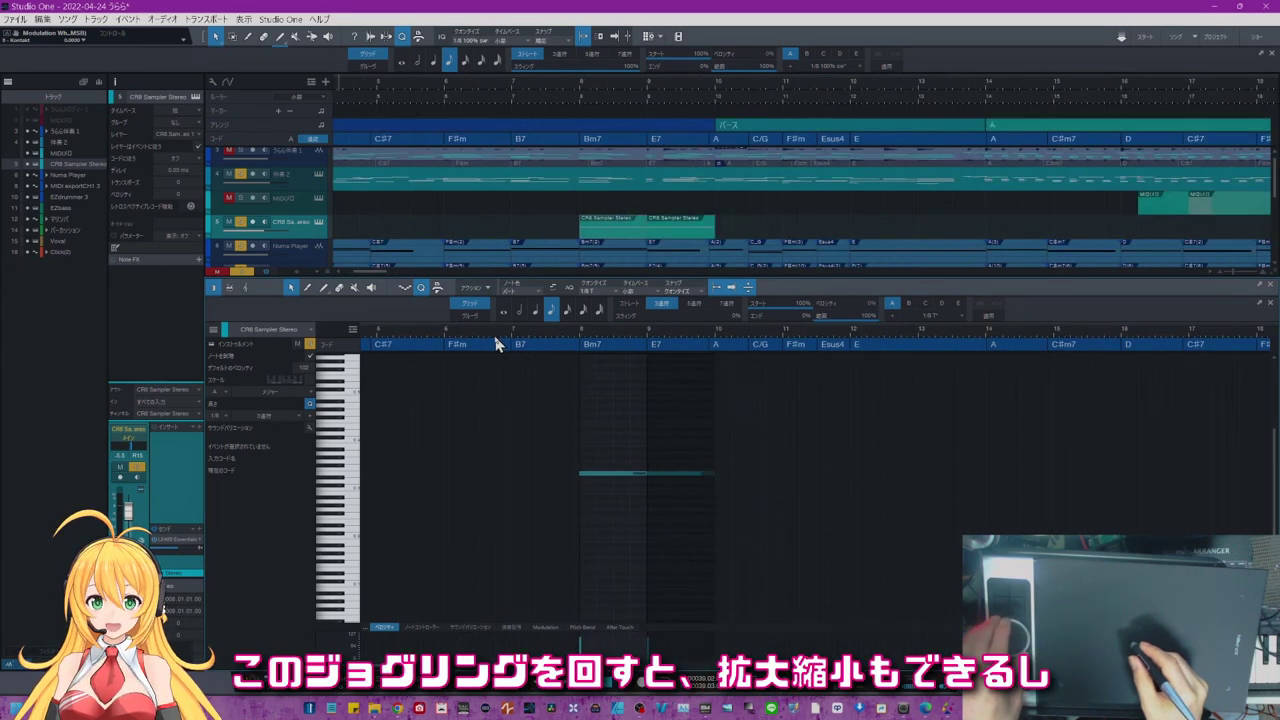
scroll(499, 344, up, 5)
scroll(502, 344, down, 8)
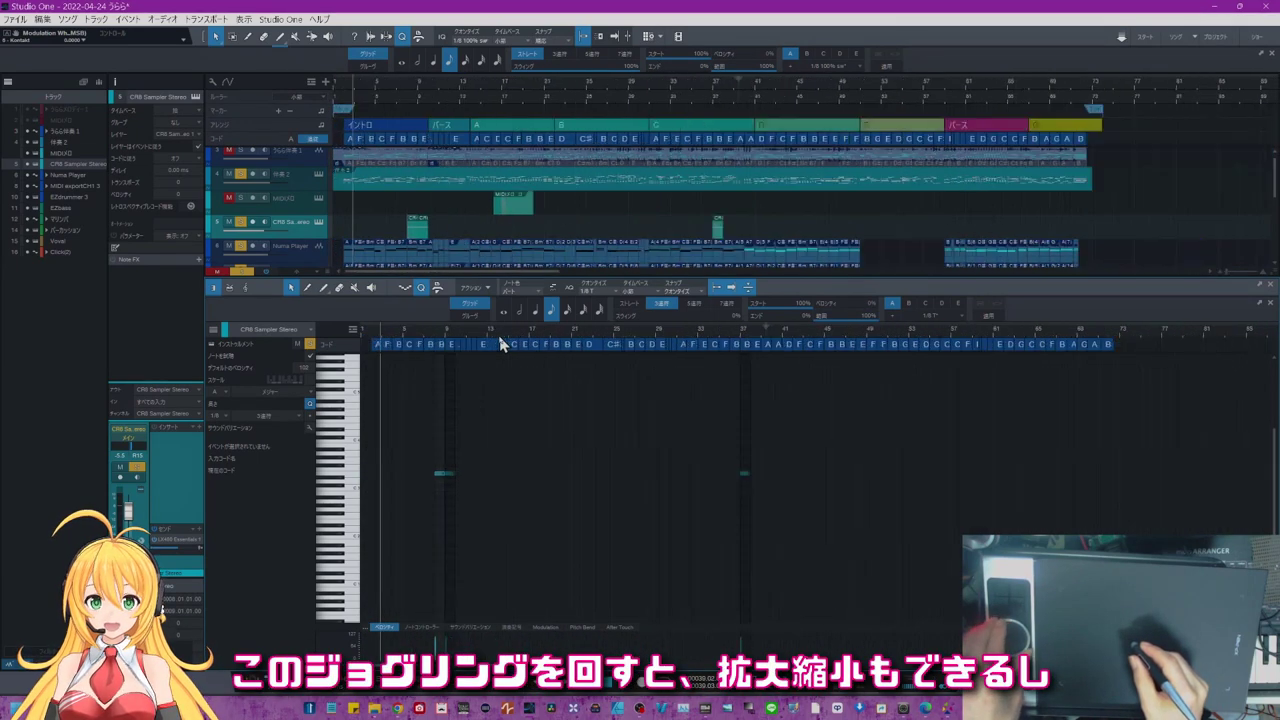
scroll(502, 344, up, 5)
scroll(340, 445, up, 3)
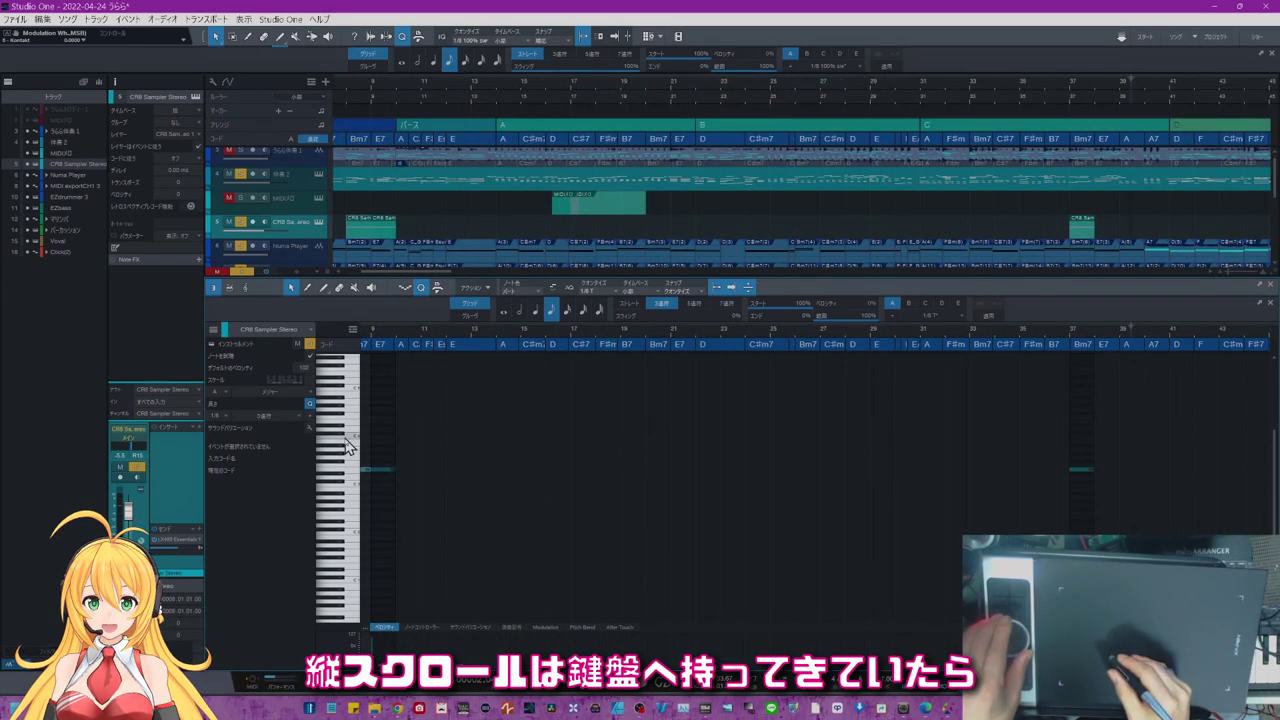
scroll(348, 452, down, 5)
scroll(350, 453, up, 5)
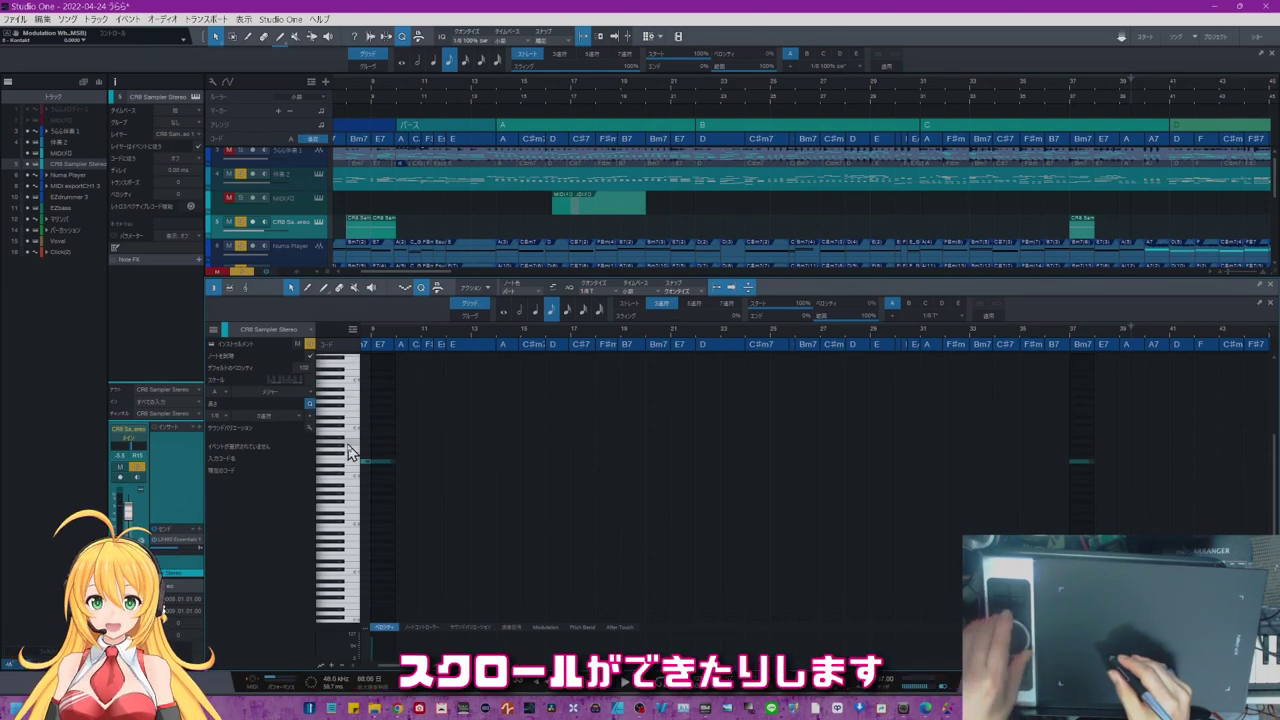
scroll(350, 450, down, 3)
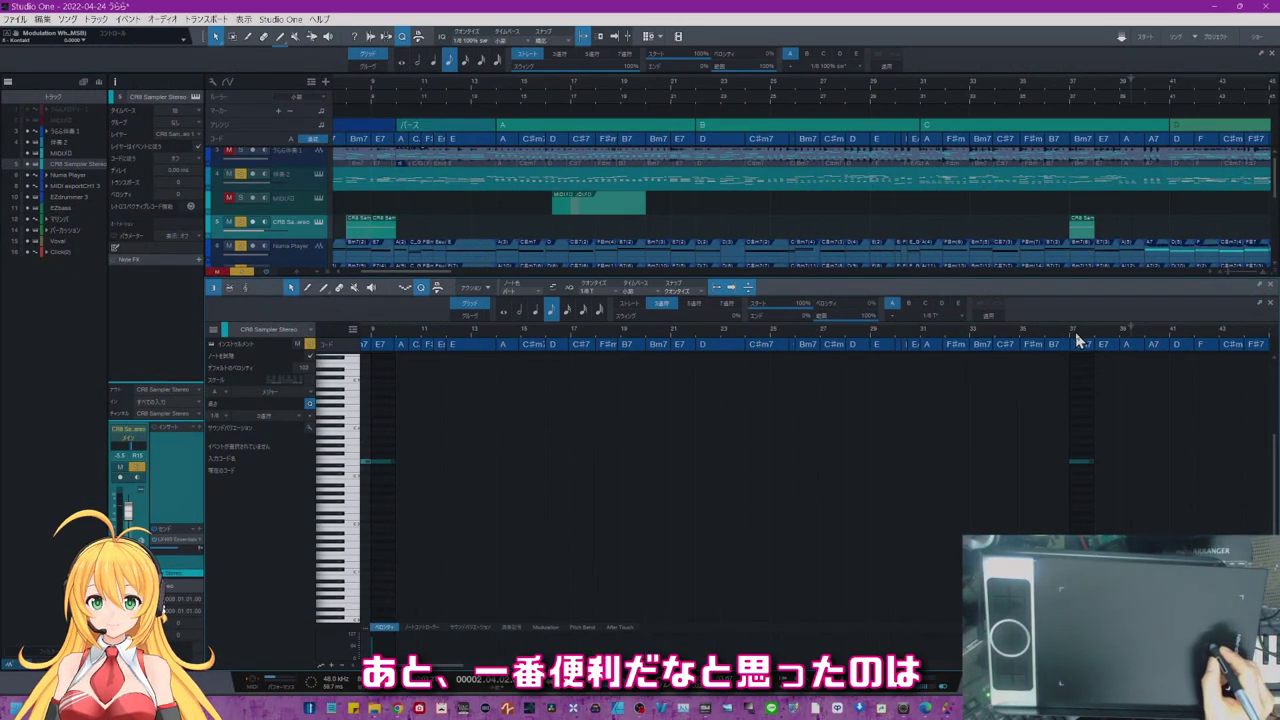
- Delete the long note in bar 37 of the CR8 Sampler Stereo part
drag(1077, 332, 772, 449)
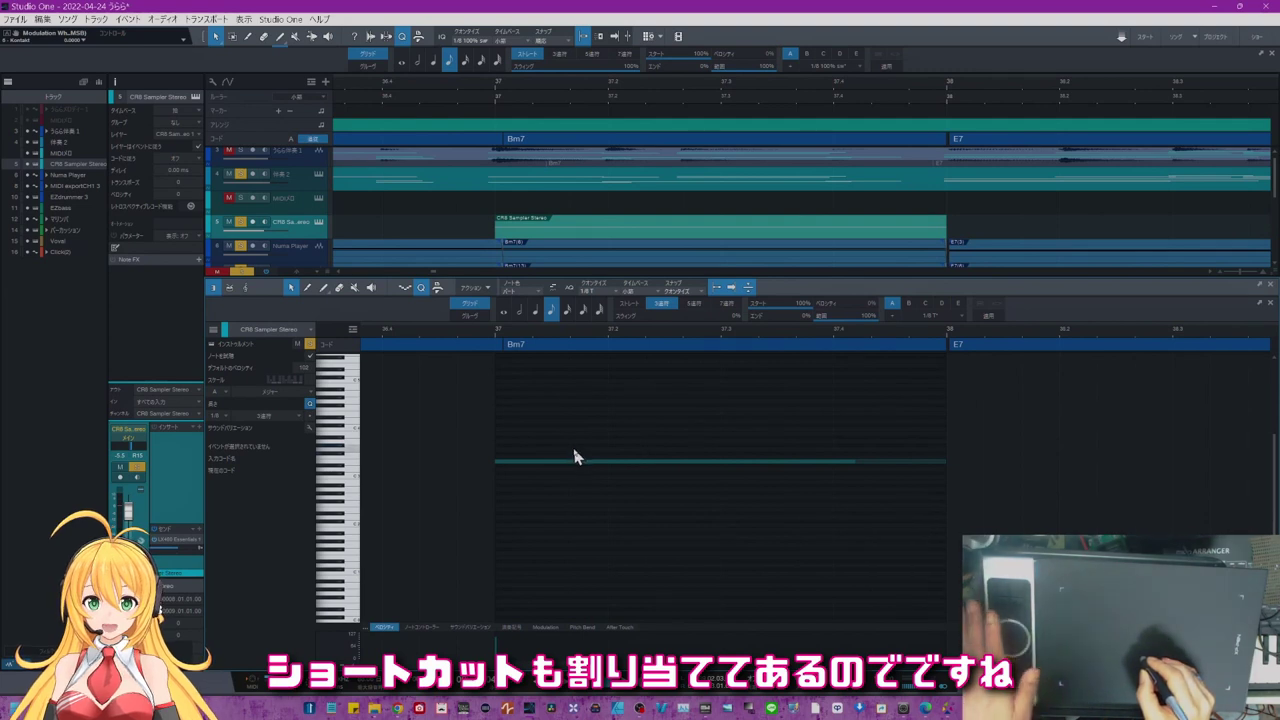
drag(477, 432, 883, 490)
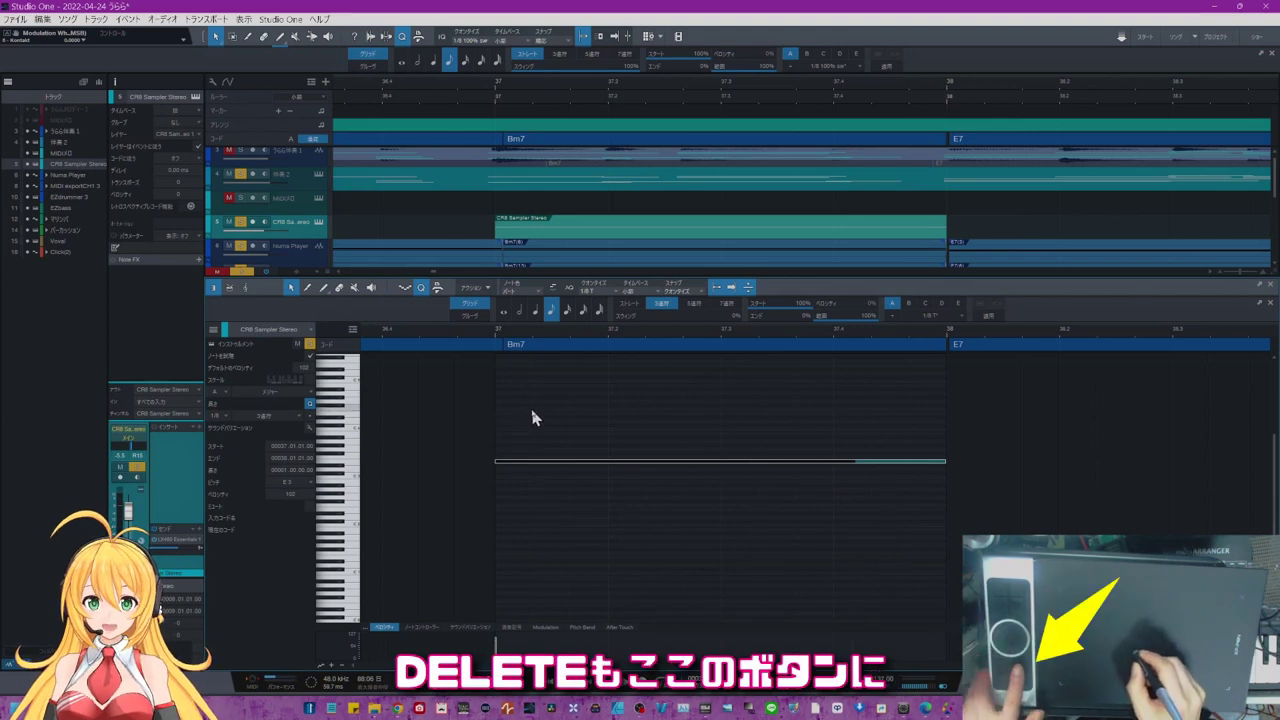
key(Delete)
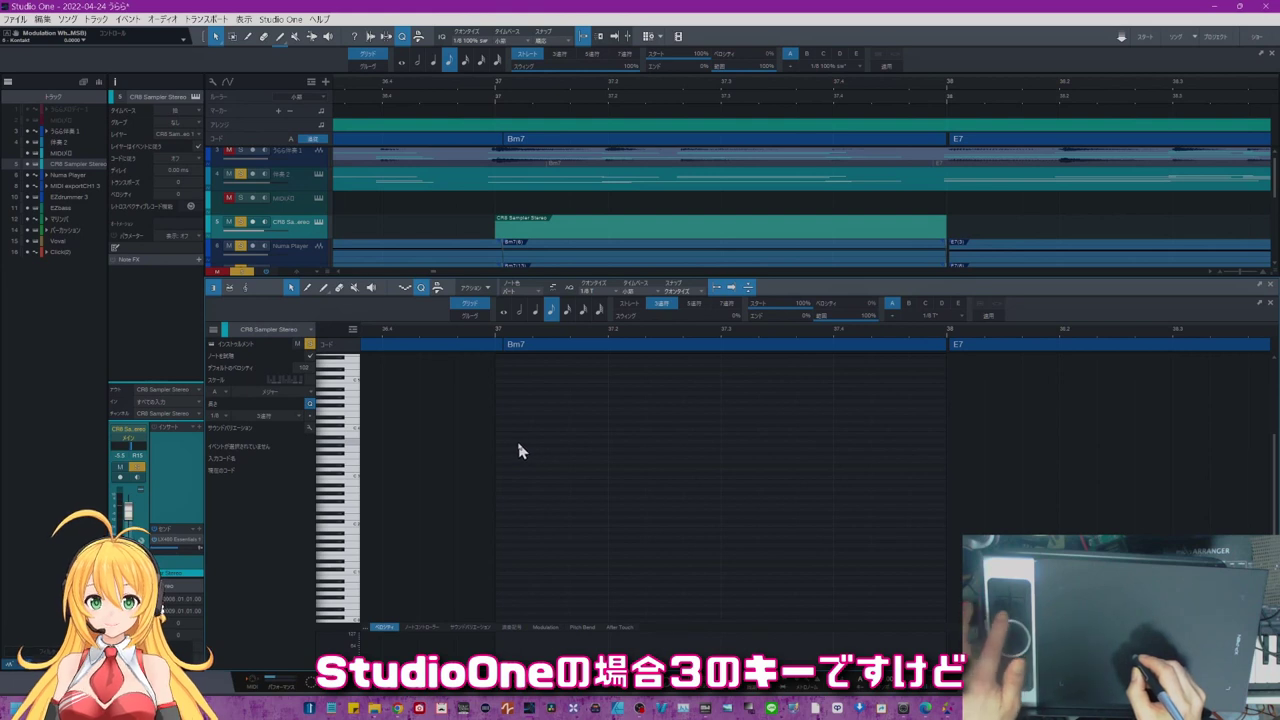
- Draw a rising run of seven notes from the start of bar 37 to just before beat 37.4 and join them end to end as legato
key(3)
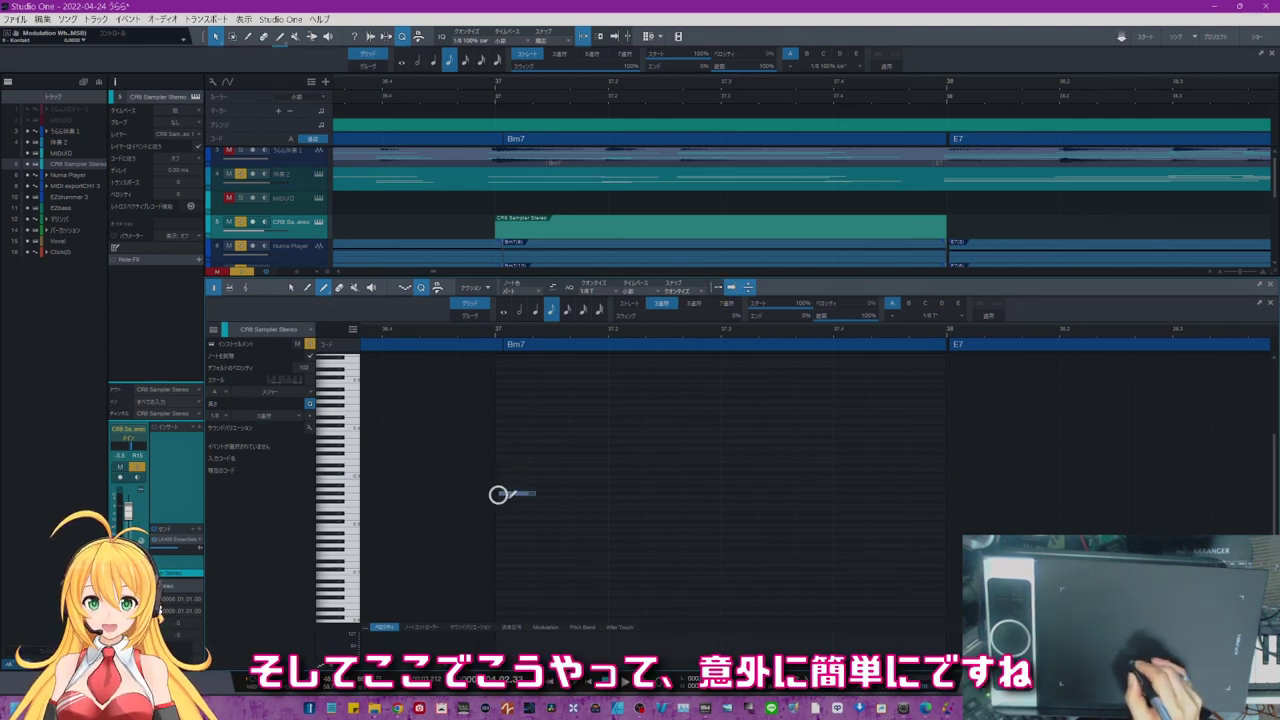
drag(498, 494, 814, 413)
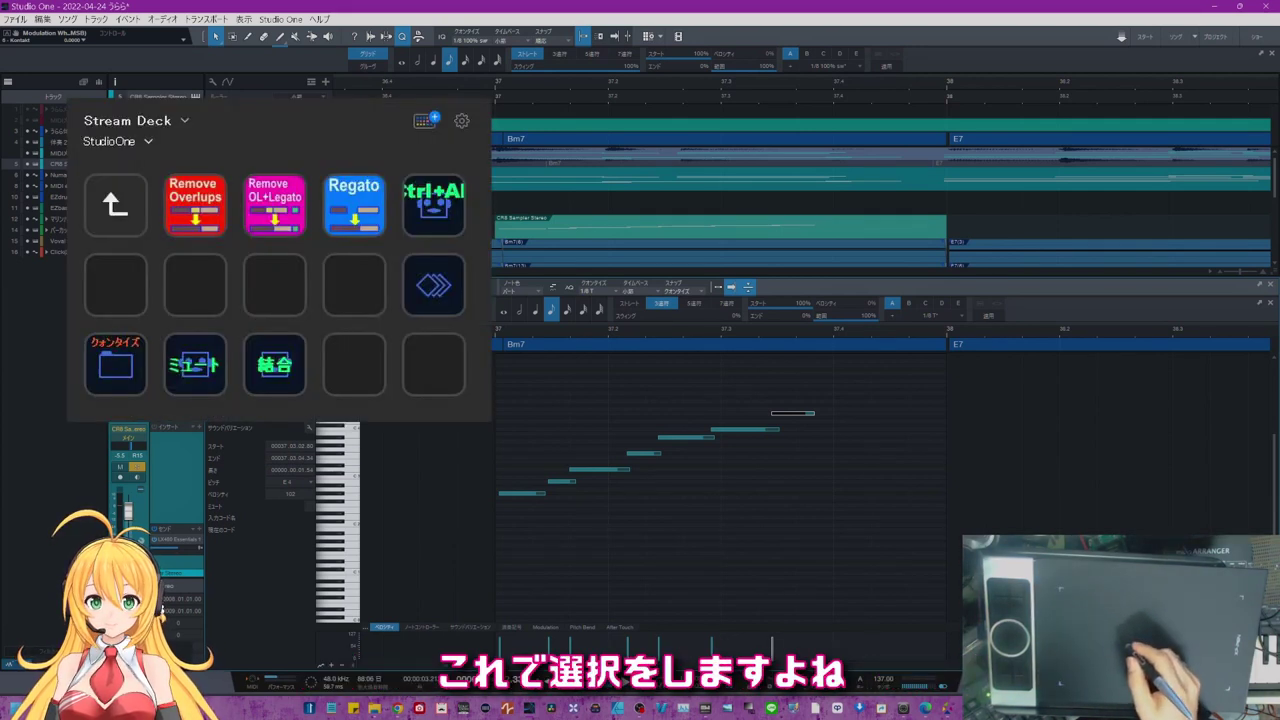
drag(488, 368, 826, 538)
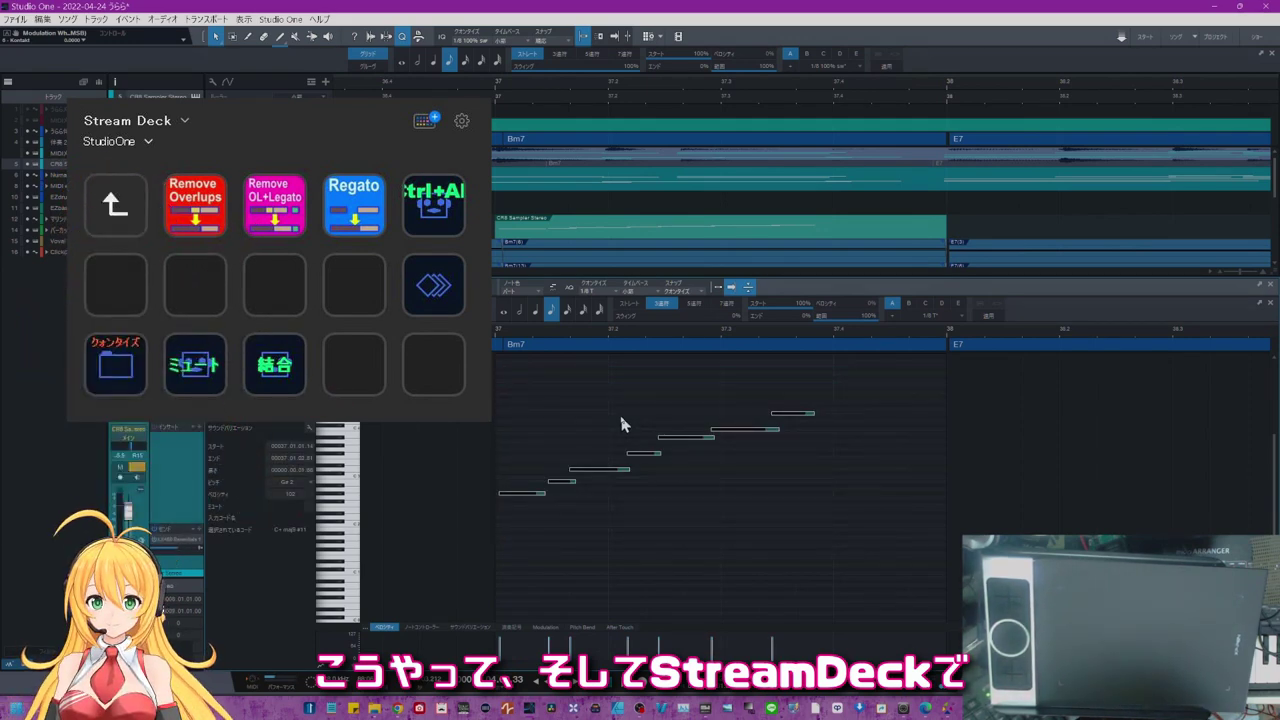
key(ctrl+alt+l)
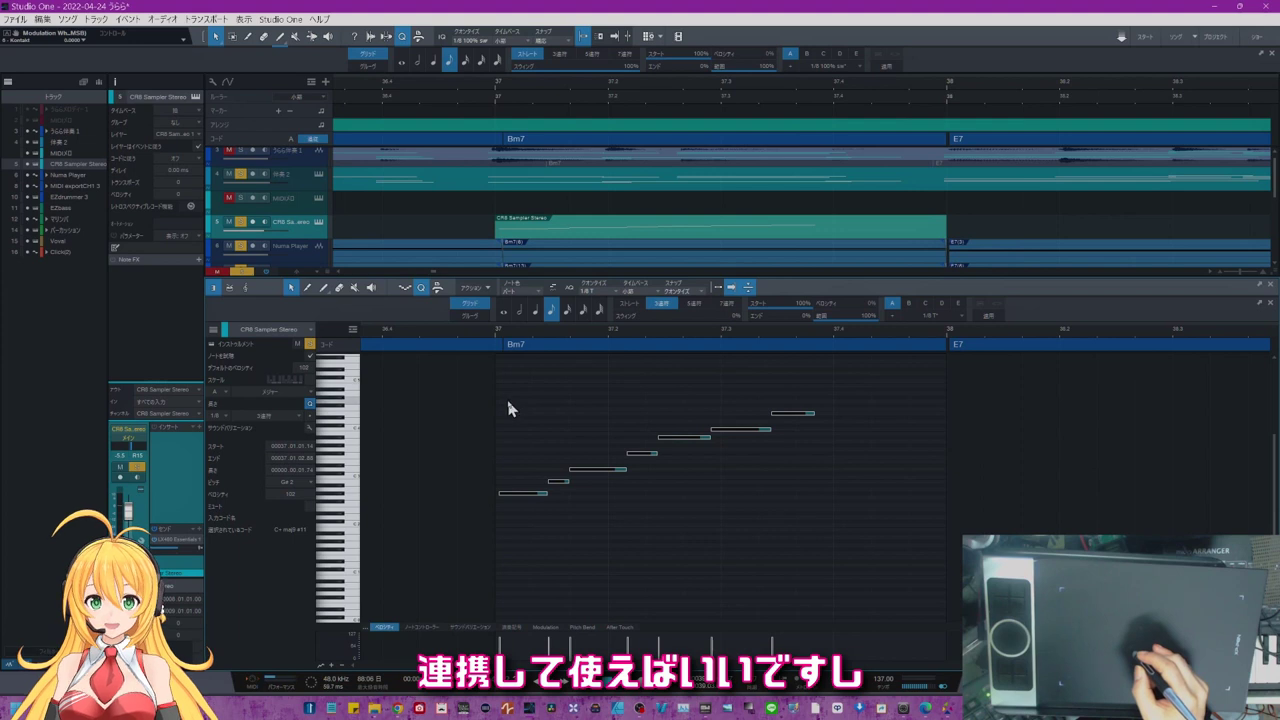
- Select all seven notes of the rising run and duplicate them six semitones lower at the same time positions
click(707, 461)
drag(472, 396, 855, 528)
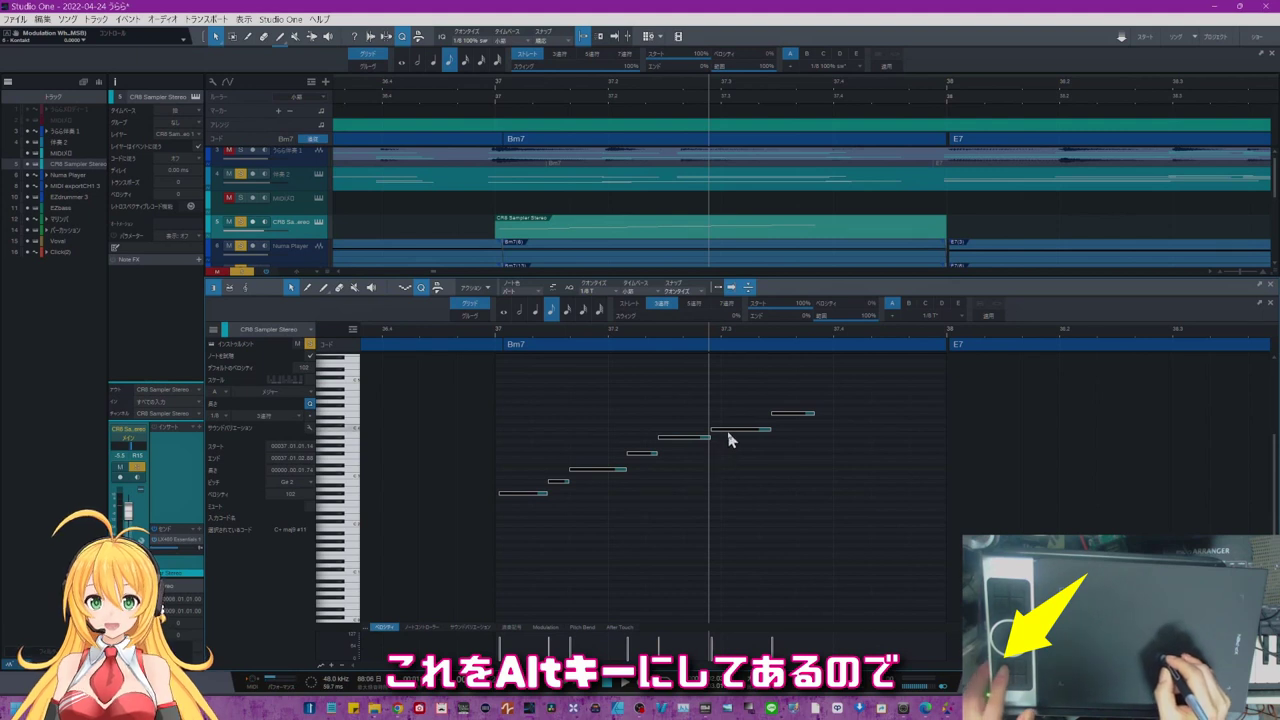
drag(738, 436, 736, 491)
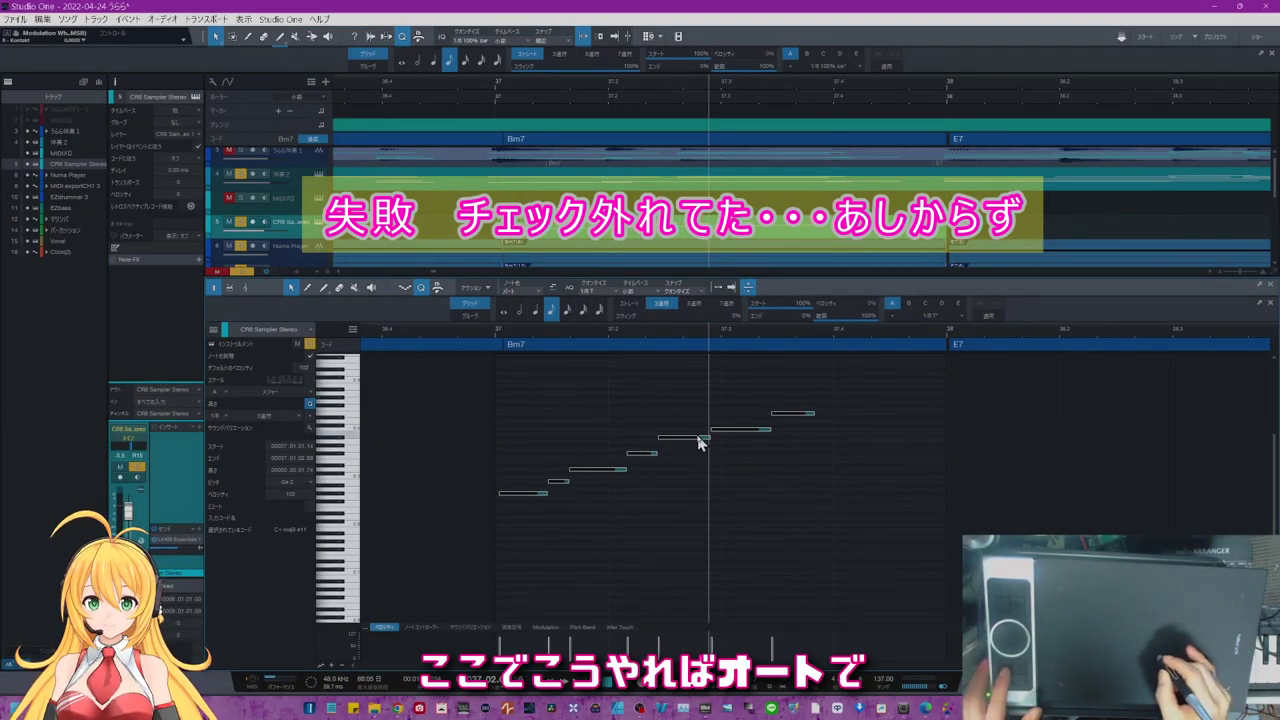
drag(698, 437, 698, 467)
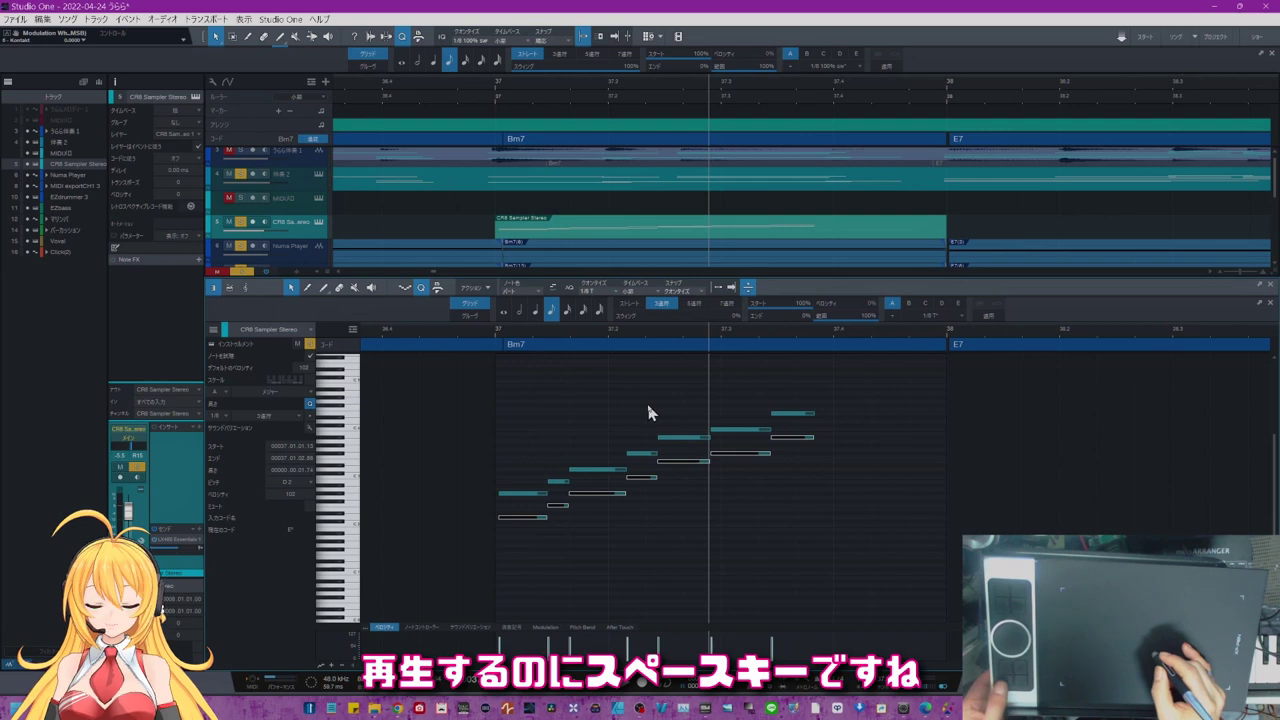
- Play the harmonized phrase, and replay it from just before bar 37
key(space)
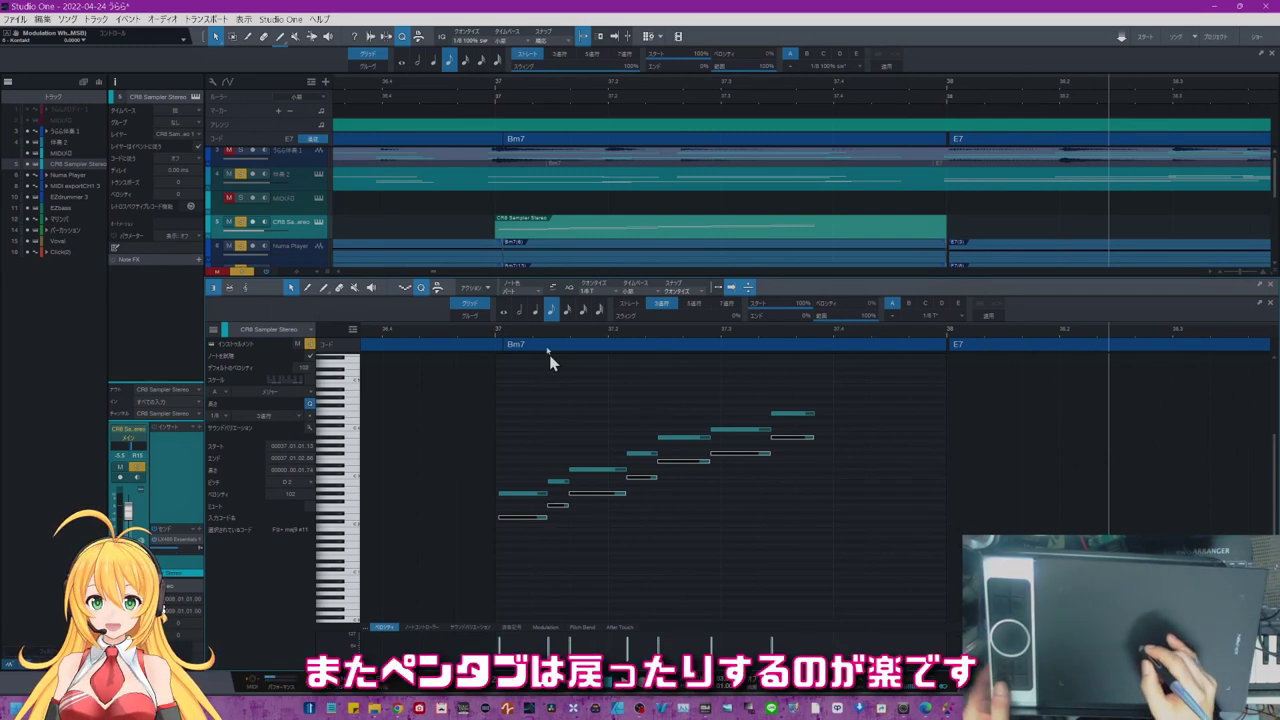
click(481, 333)
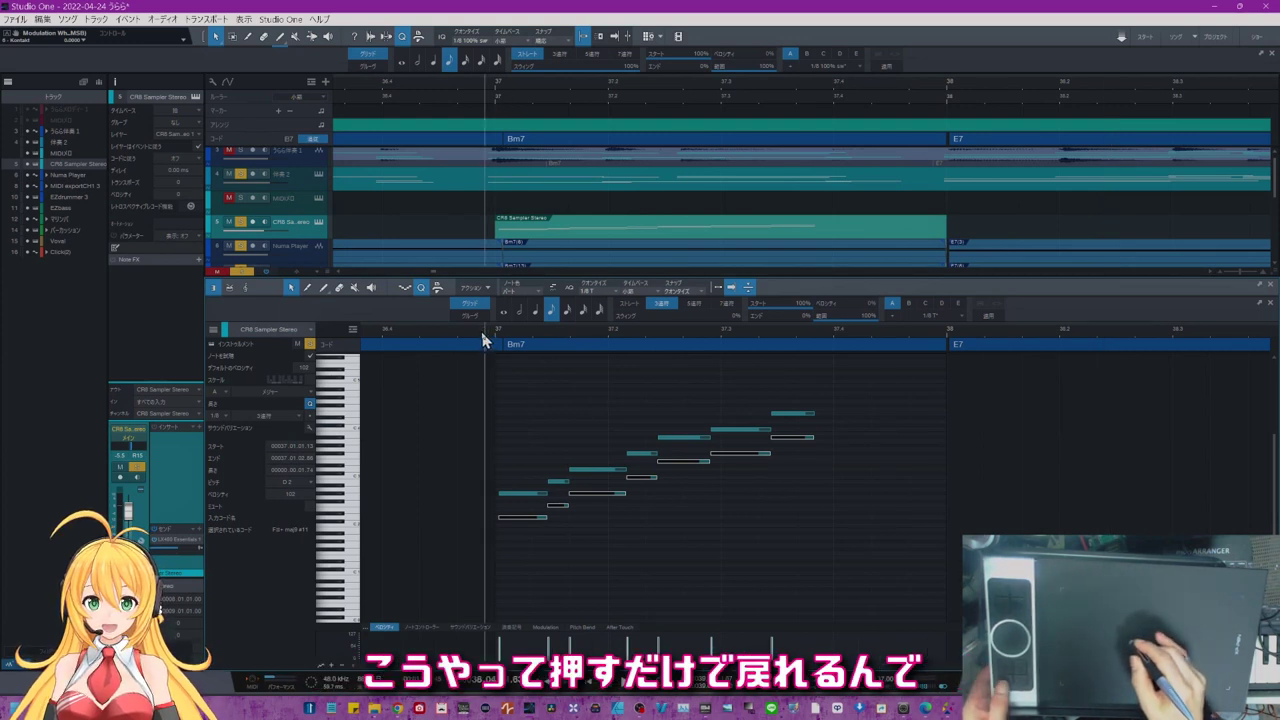
key(space)
key(space)
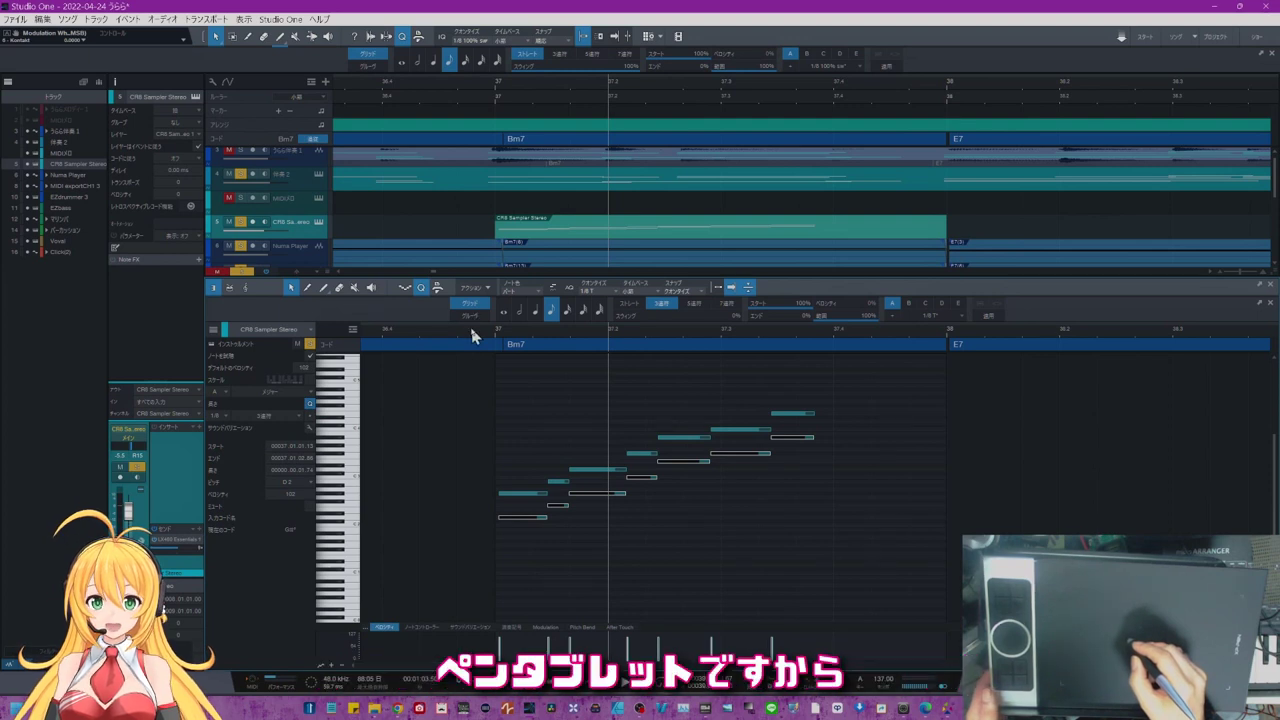
- Move the playback cursor ahead of bar 37, past beat 38.2, and back to just after beat 37.3
click(408, 333)
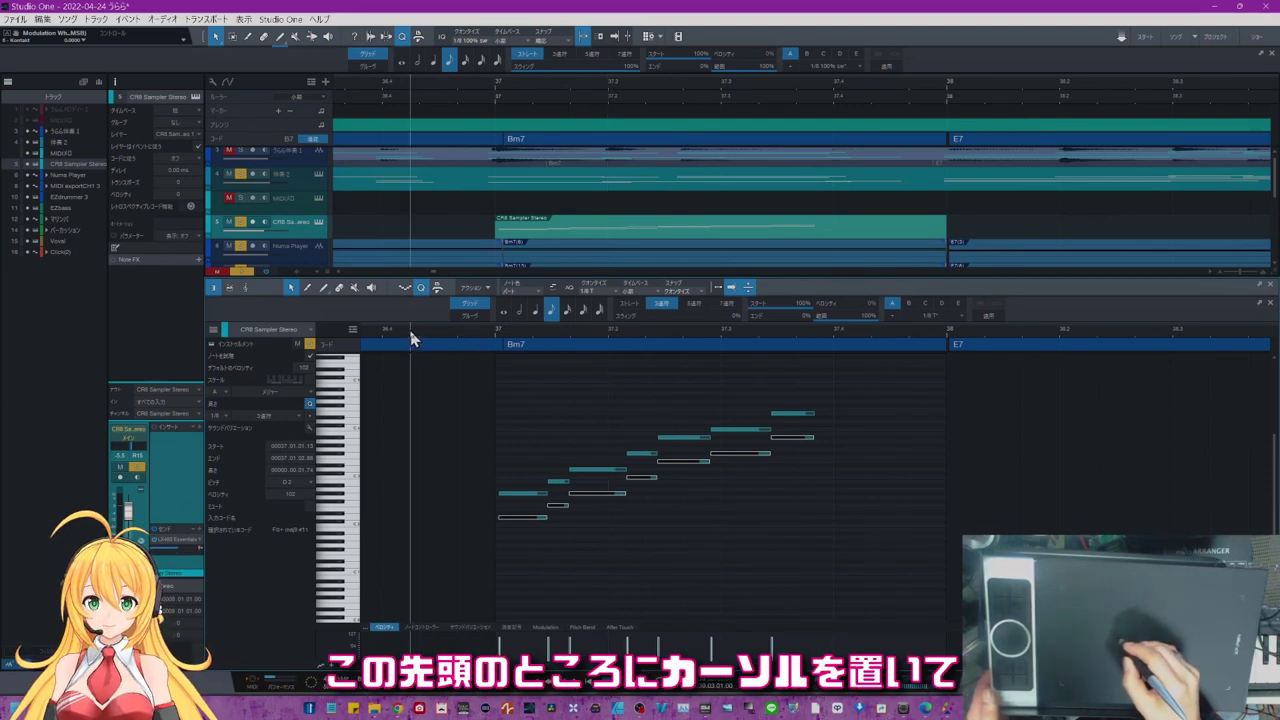
click(1090, 333)
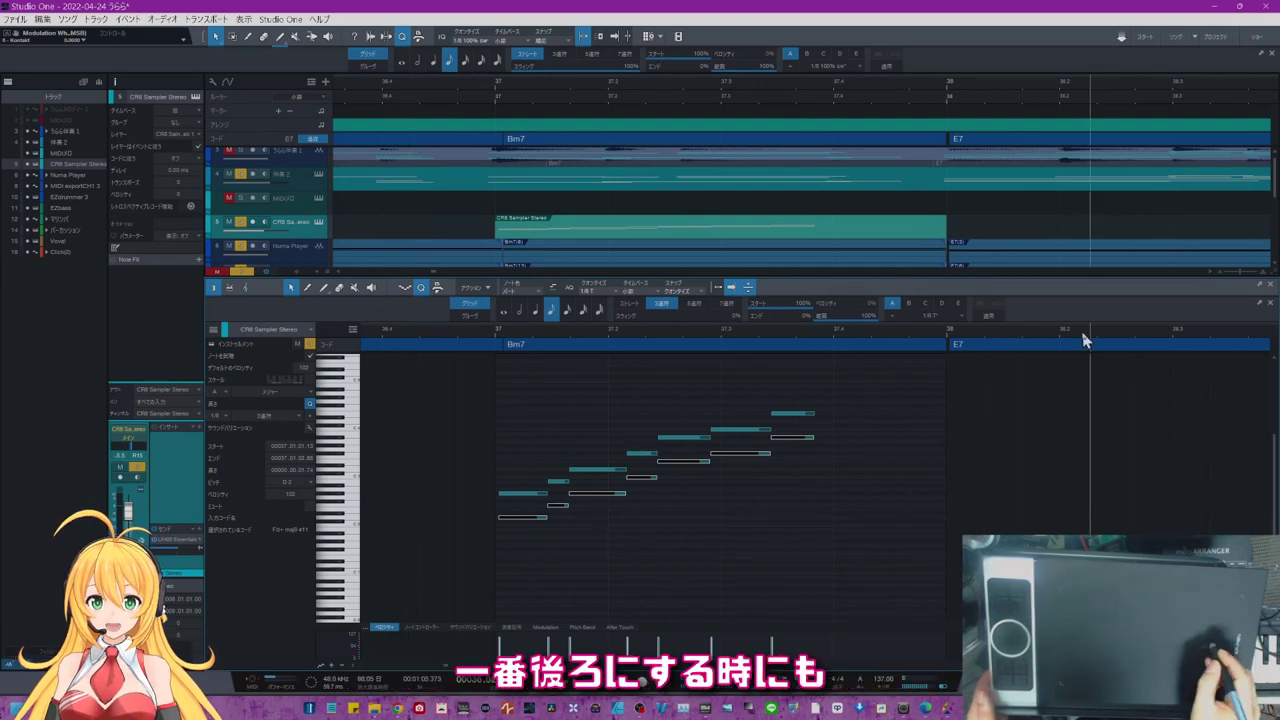
click(741, 343)
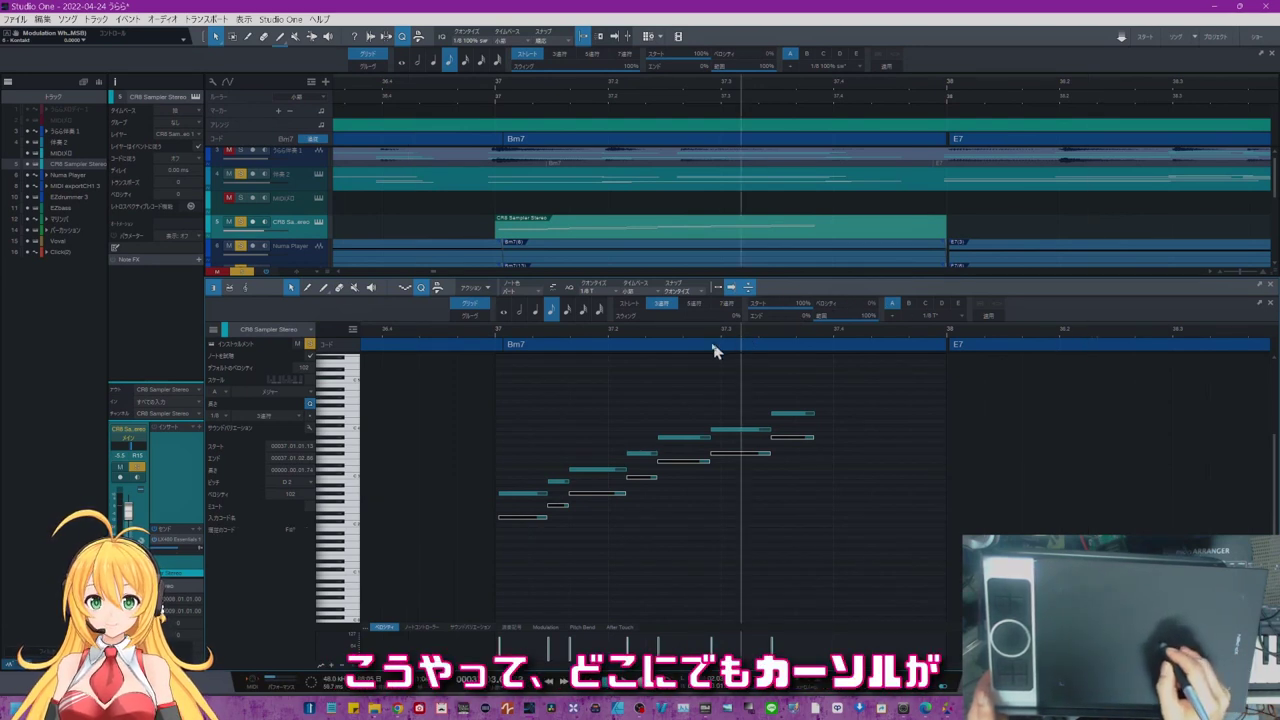
- Move the playback cursor back to the start of bar 37, advance it in small increments, and leave it between beats 37.2 and 37.3
click(670, 340)
click(563, 343)
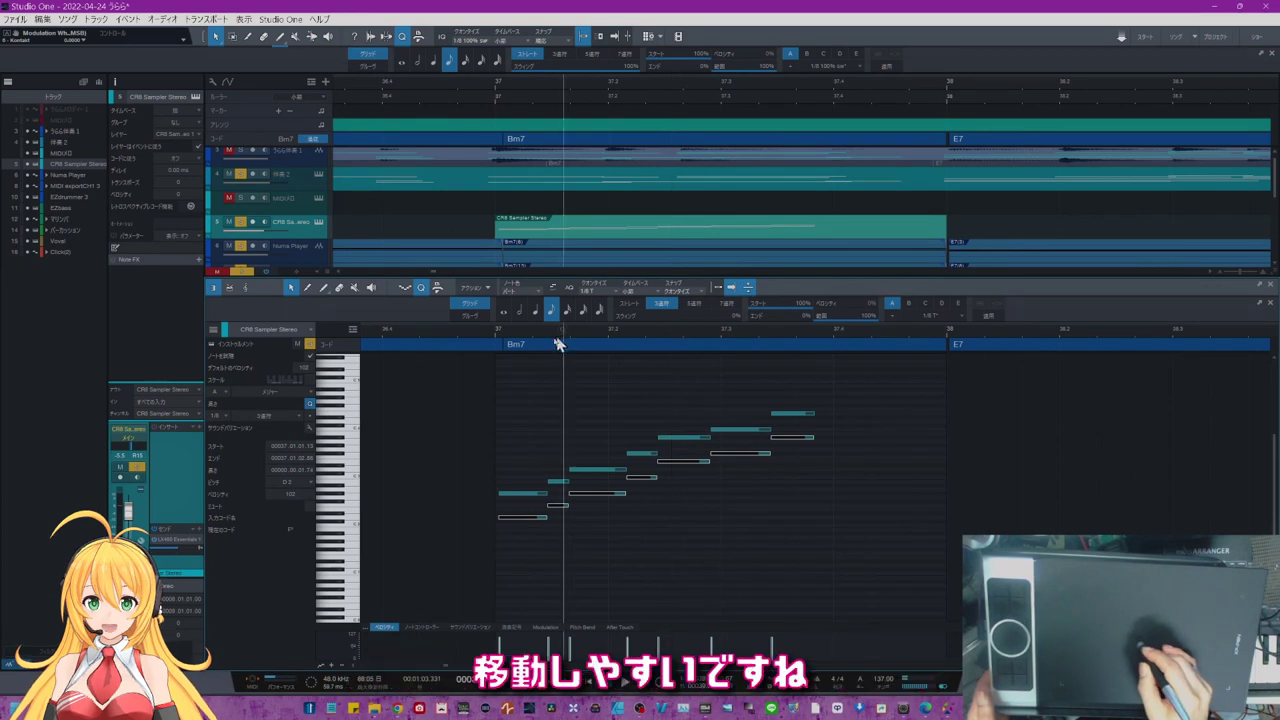
click(493, 341)
click(533, 337)
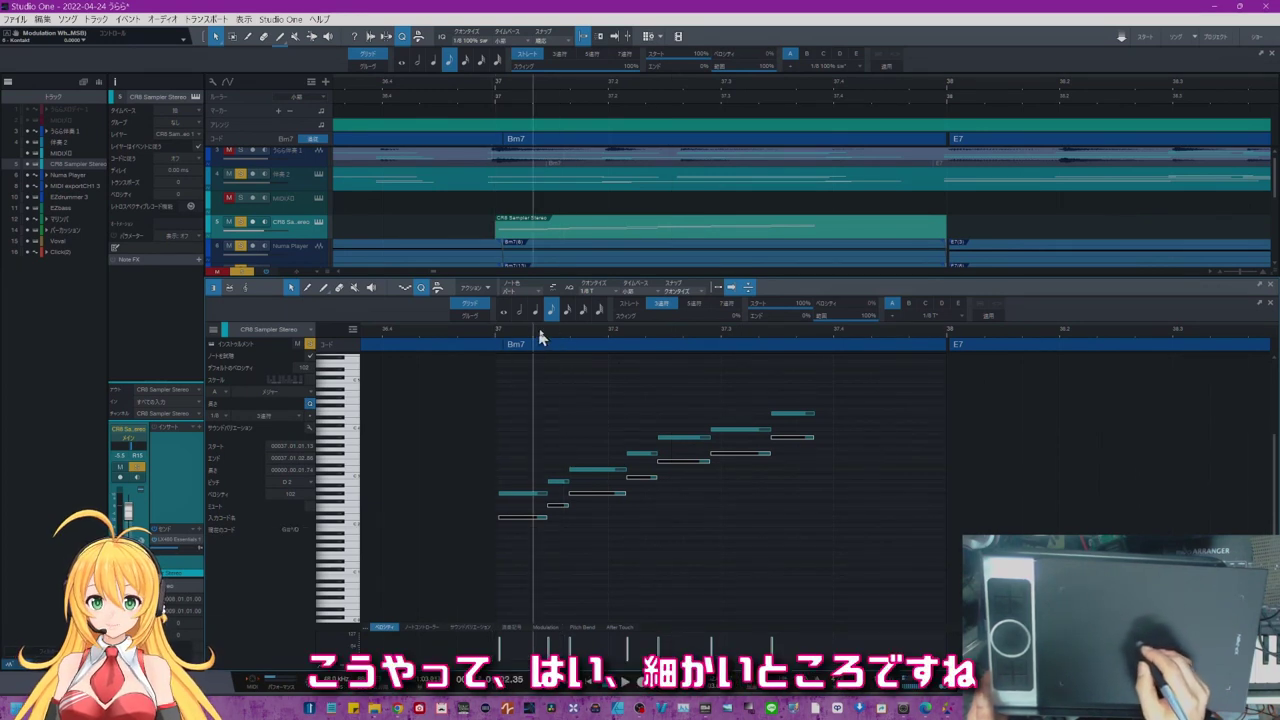
click(567, 337)
click(590, 335)
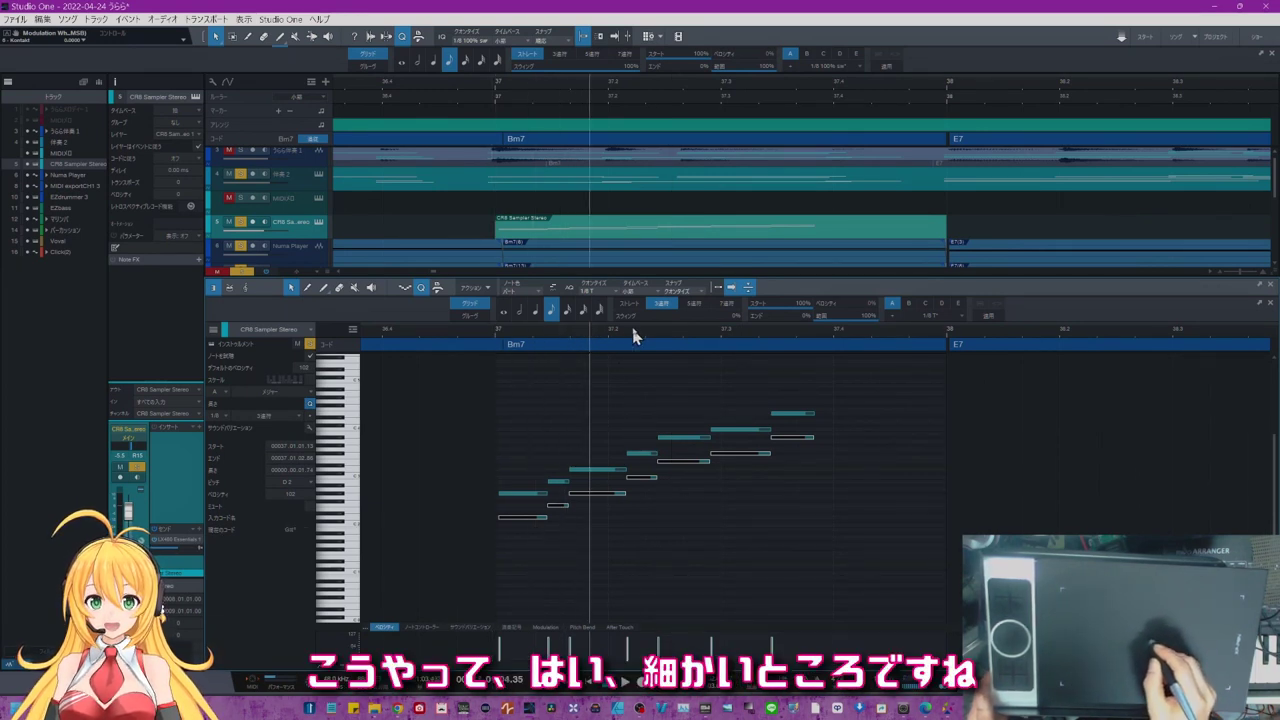
click(633, 335)
click(662, 338)
click(697, 338)
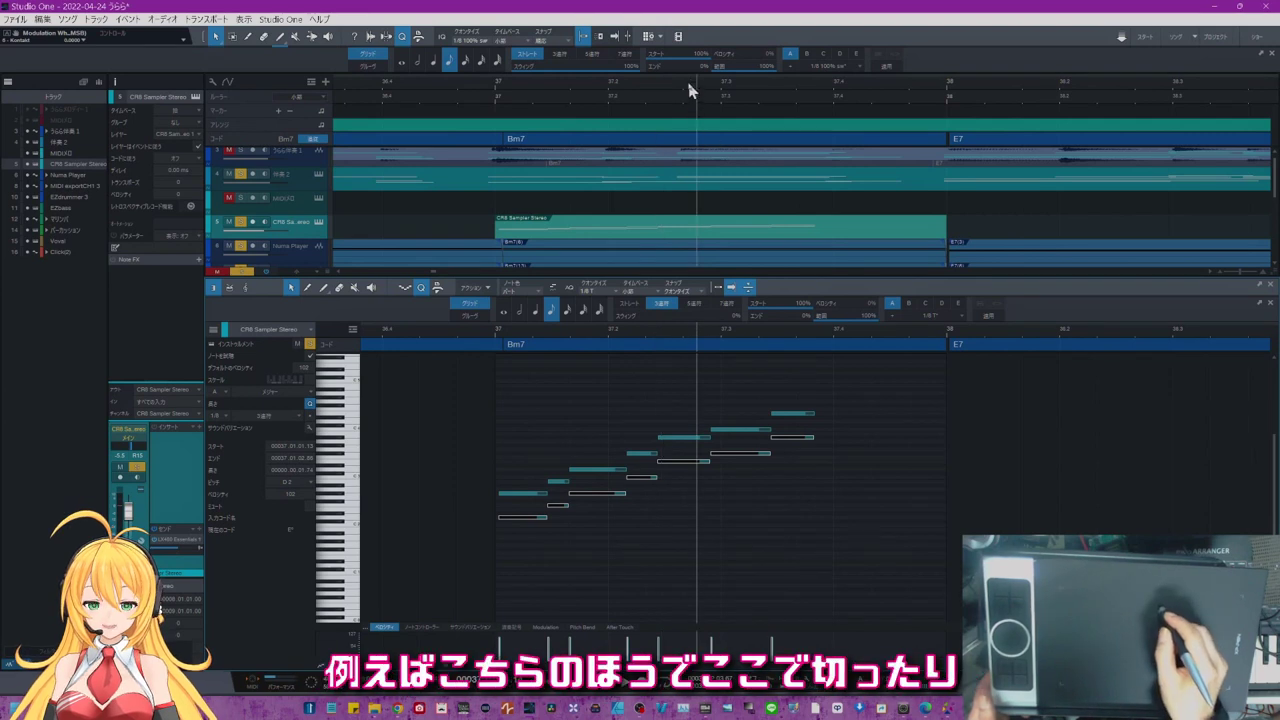
click(685, 85)
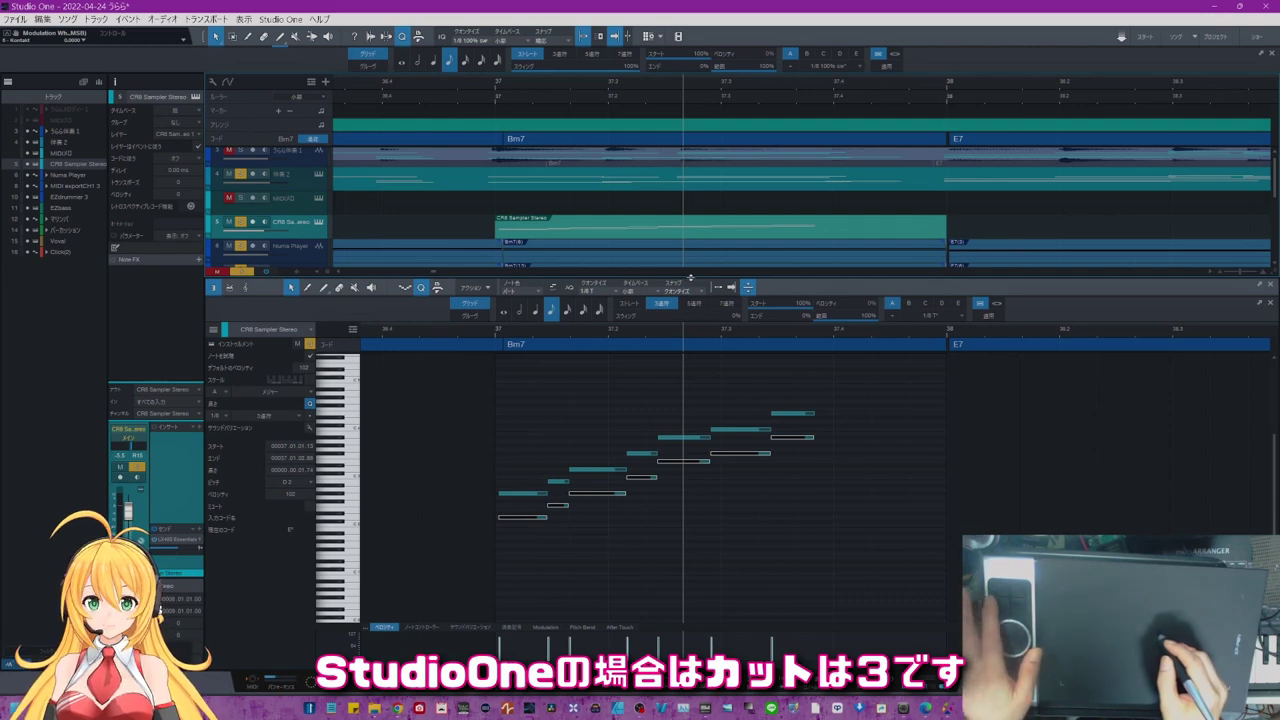
- Cut the CR8 Sampler Stereo event in bar 37 into short pieces with the Split tool, at several points across the bar
key(3)
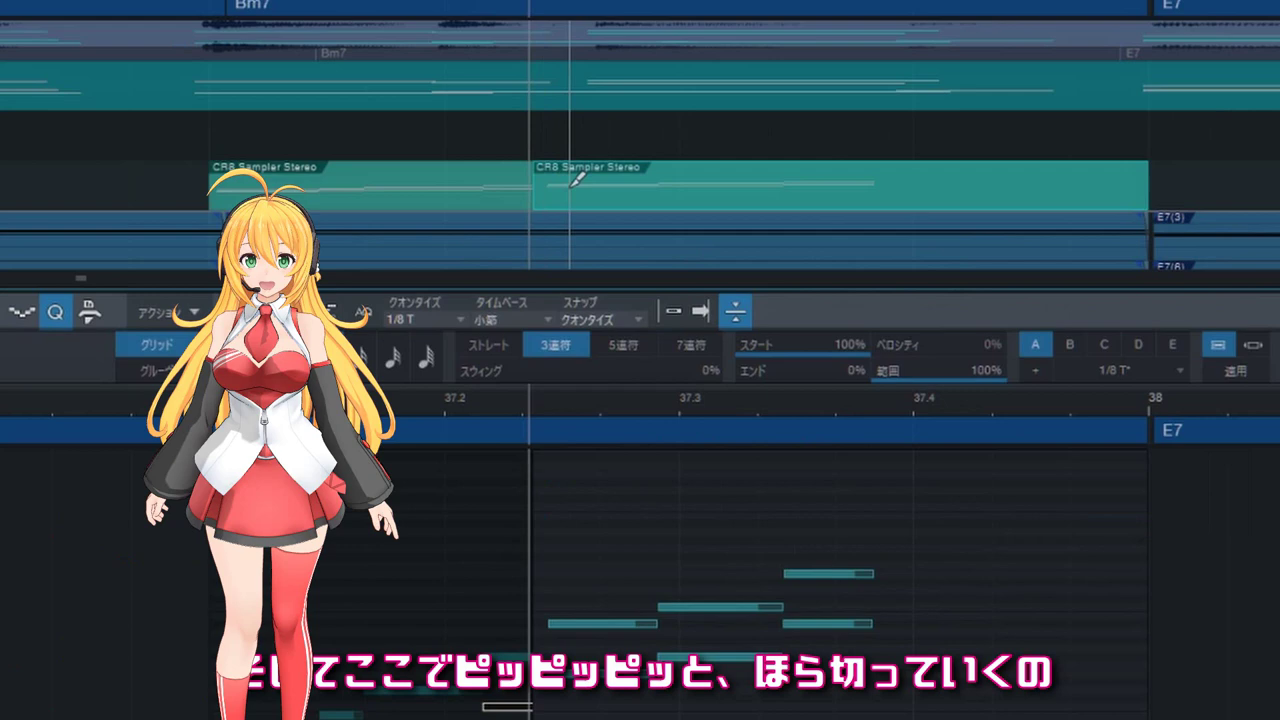
click(683, 226)
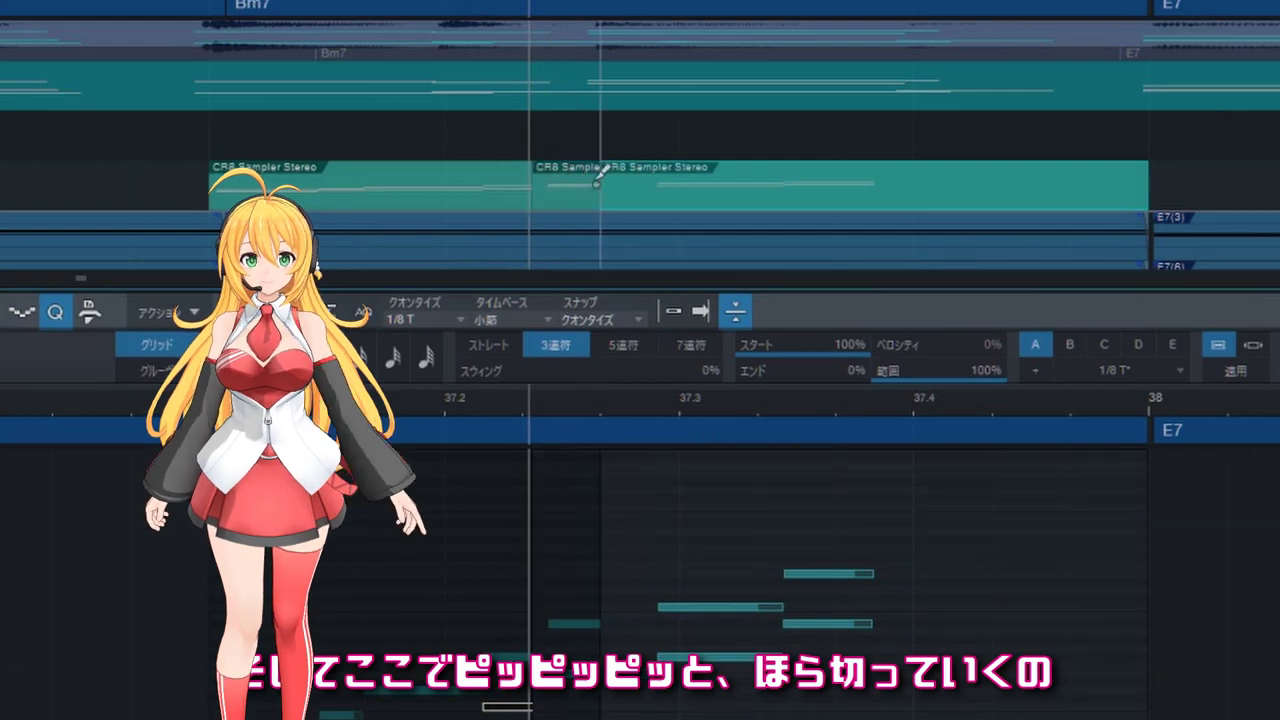
click(723, 228)
click(835, 185)
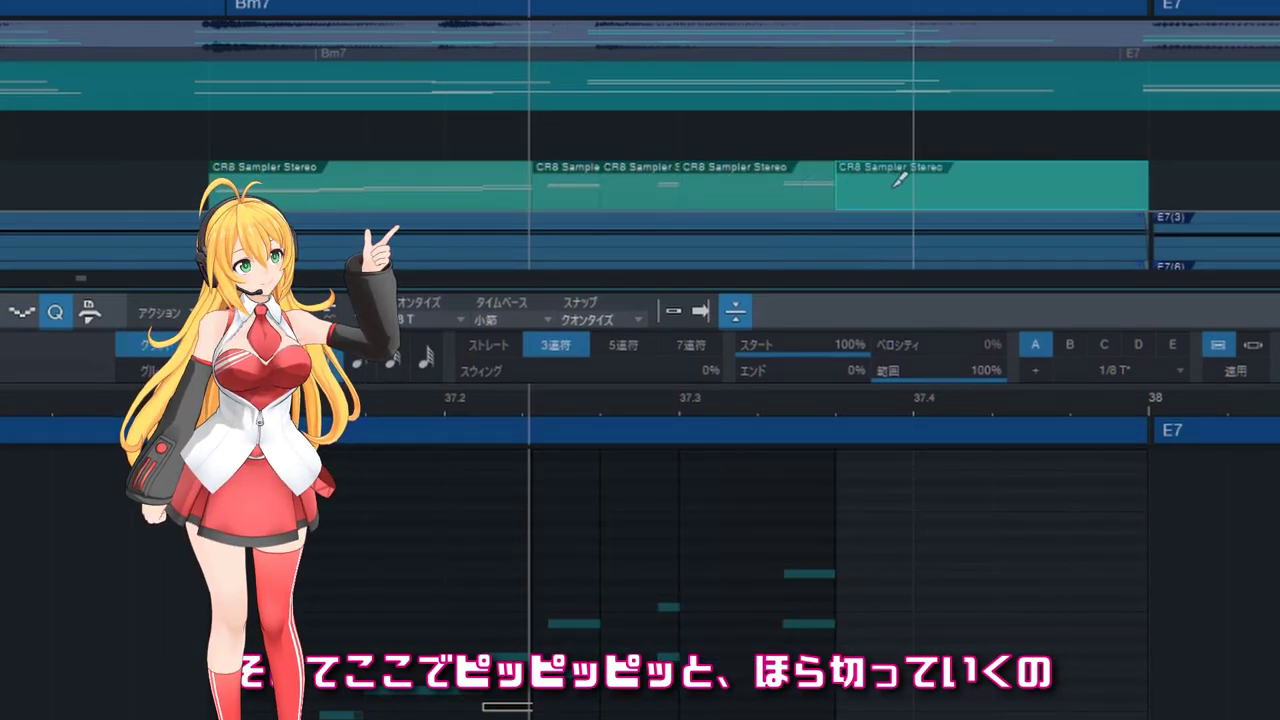
click(915, 185)
click(993, 180)
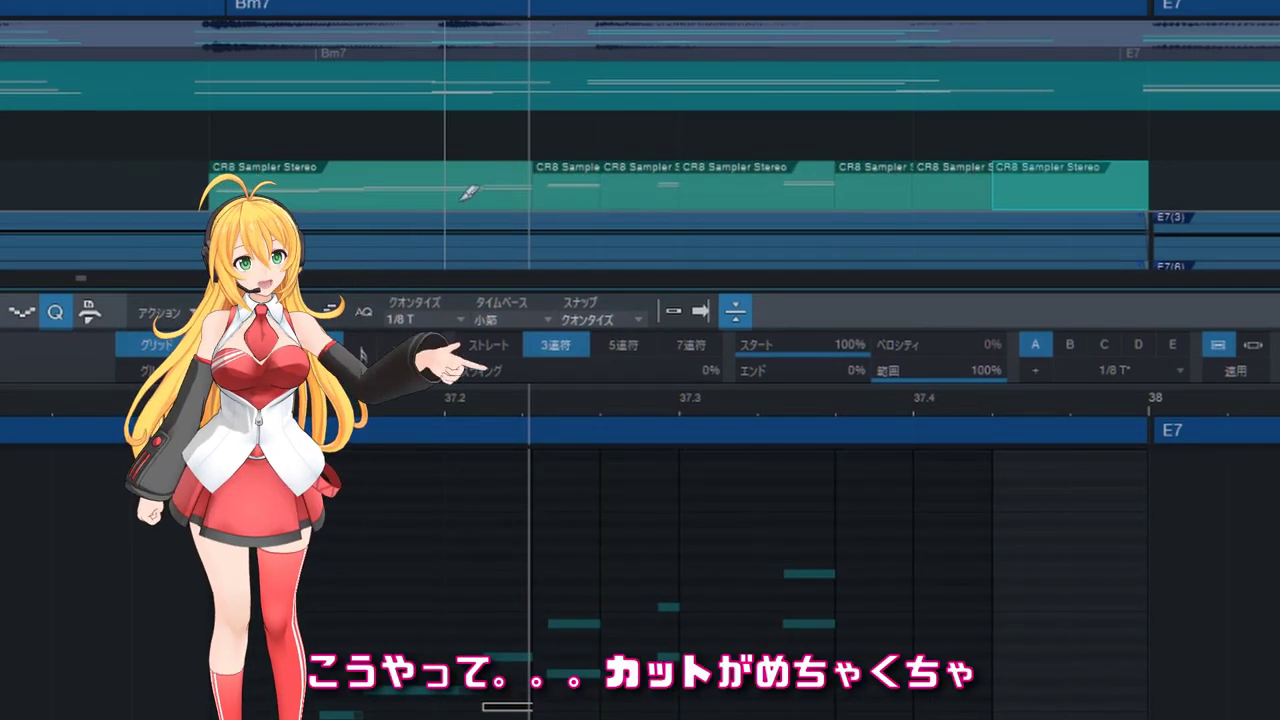
click(404, 186)
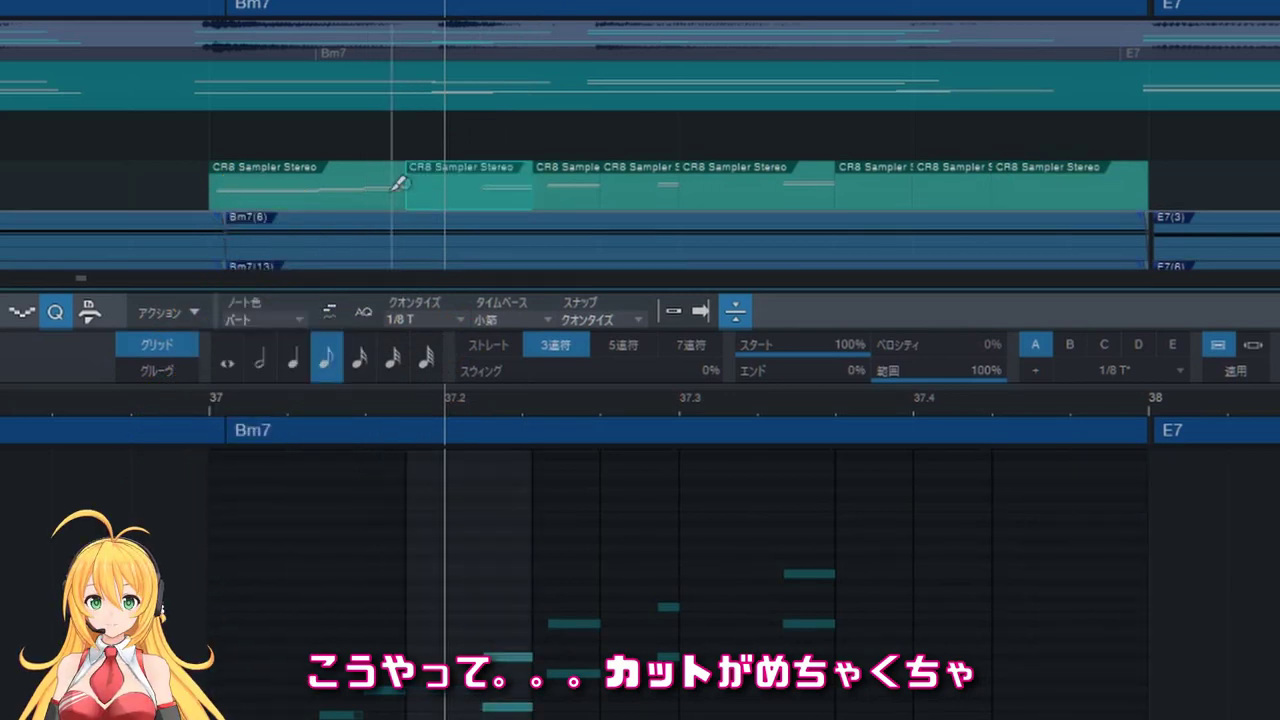
click(339, 196)
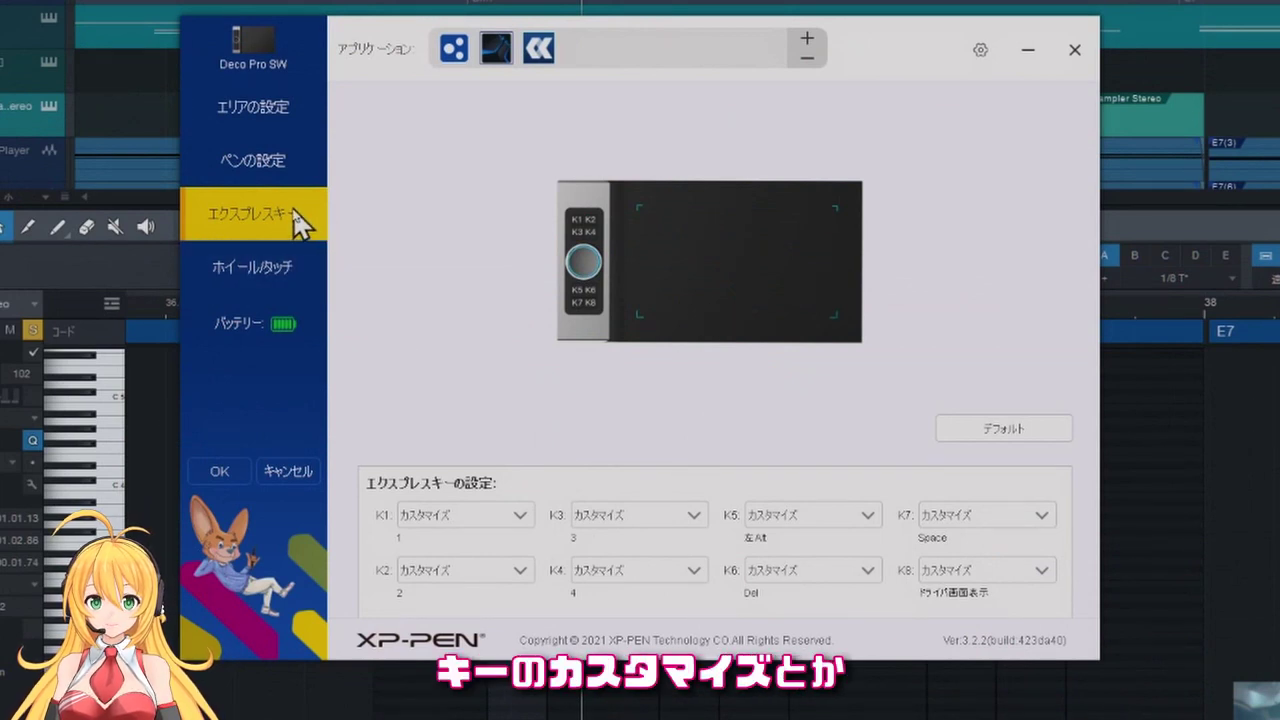
- Review the Deco Pro SW tablet's wheel/touch, pen and express key settings in the XP-PEN driver
click(285, 262)
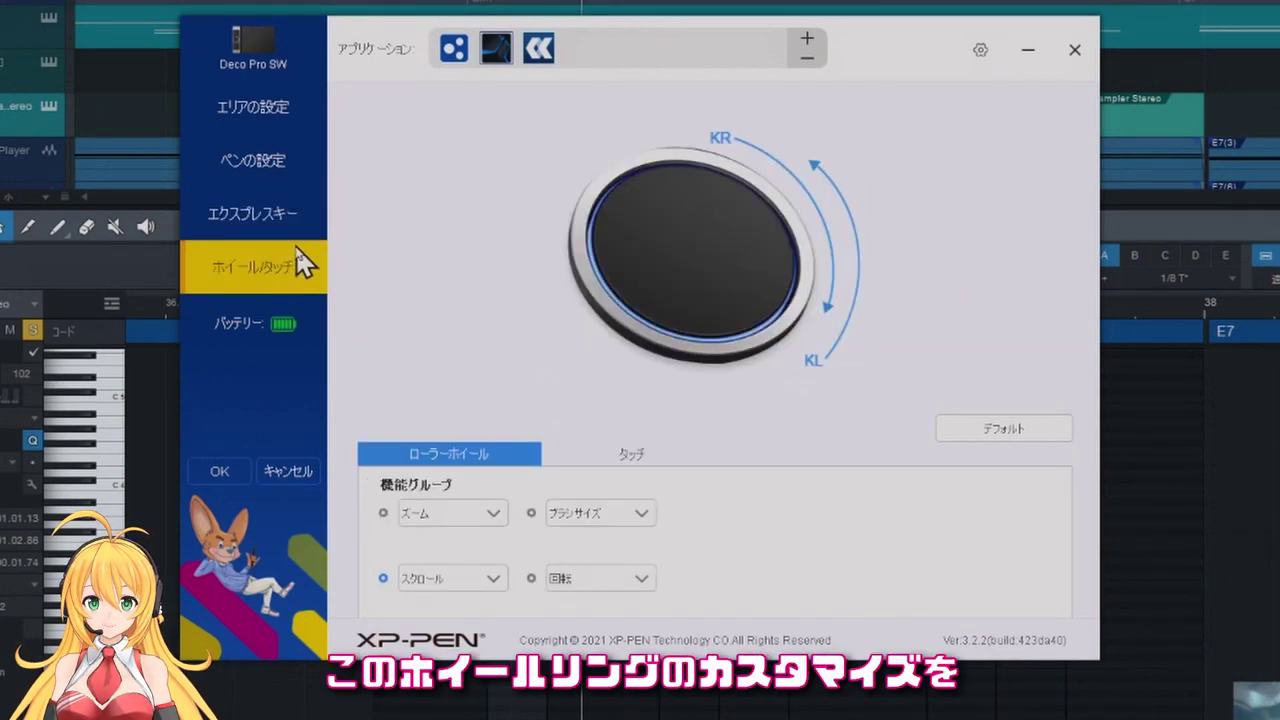
click(267, 157)
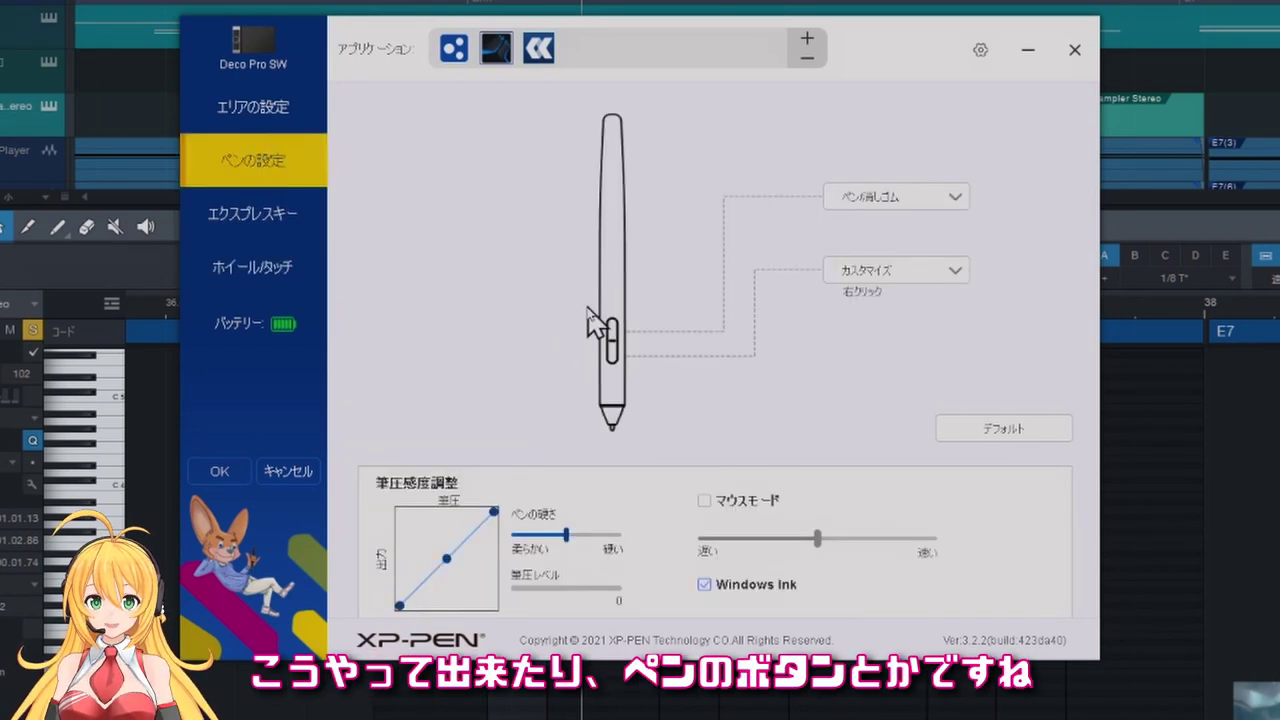
click(275, 216)
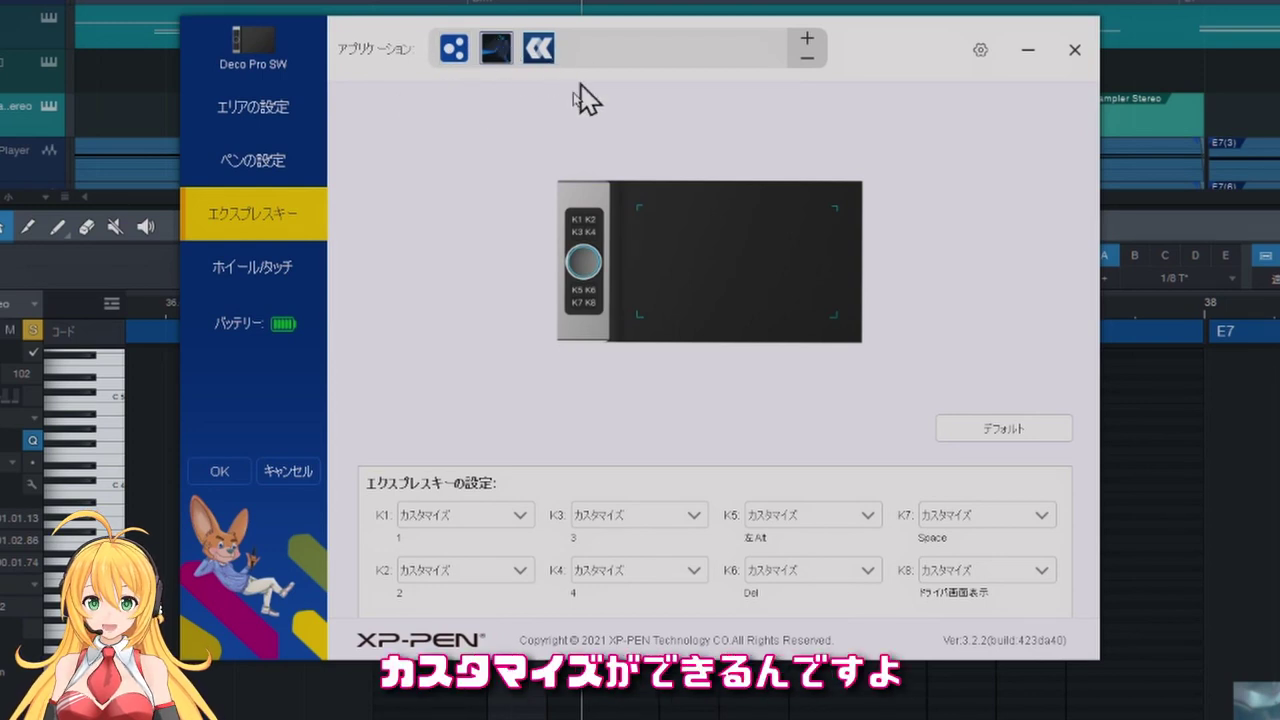
- Compare the express key assignments across the three application profiles and close the XP-PEN driver settings
click(540, 48)
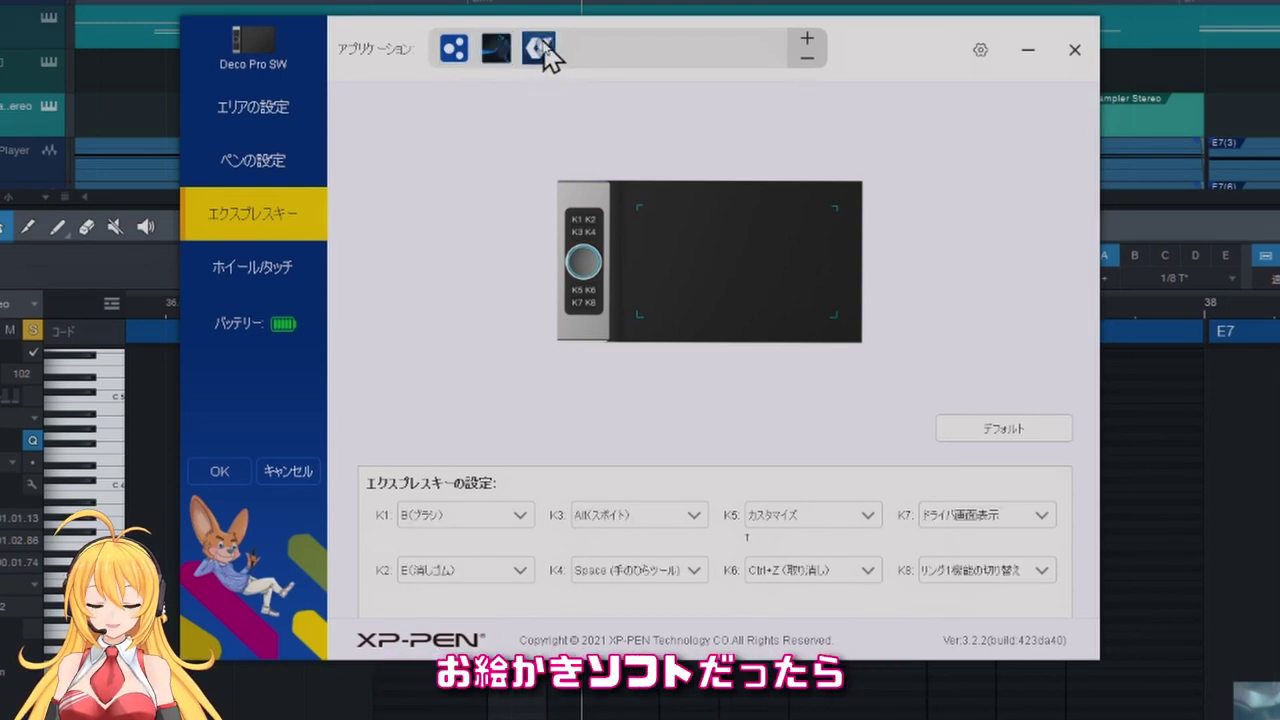
click(453, 52)
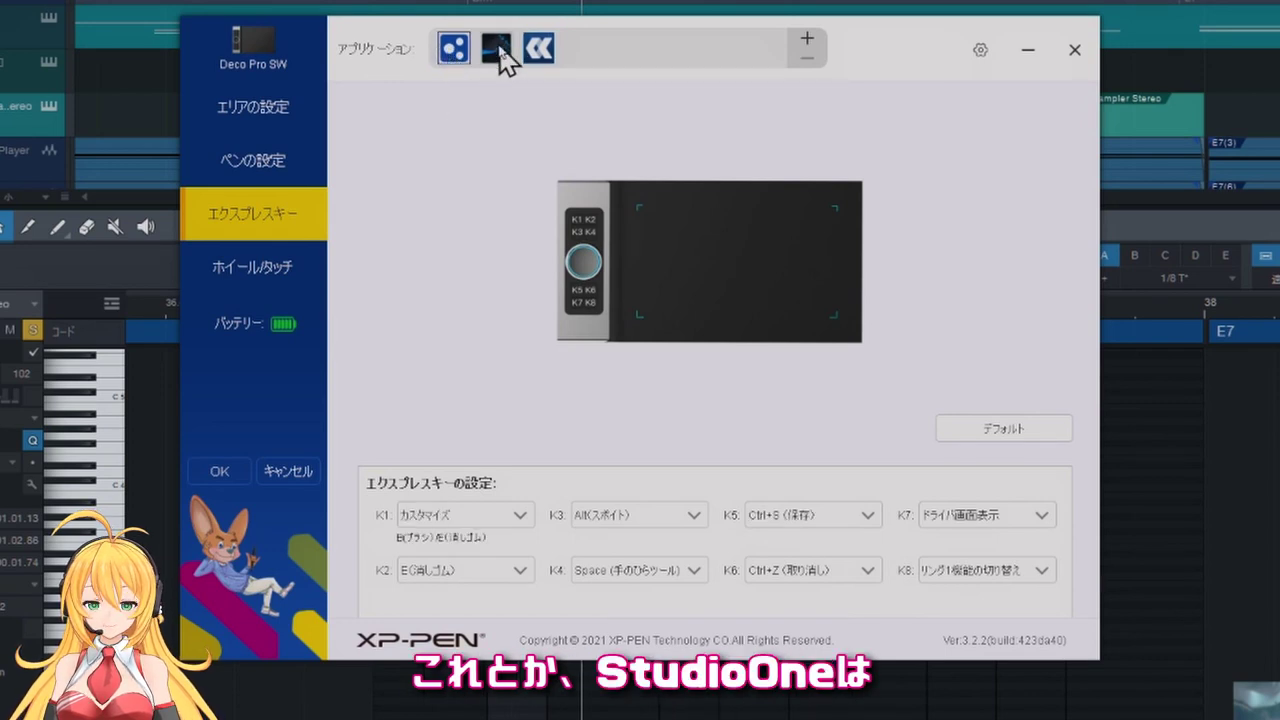
click(495, 52)
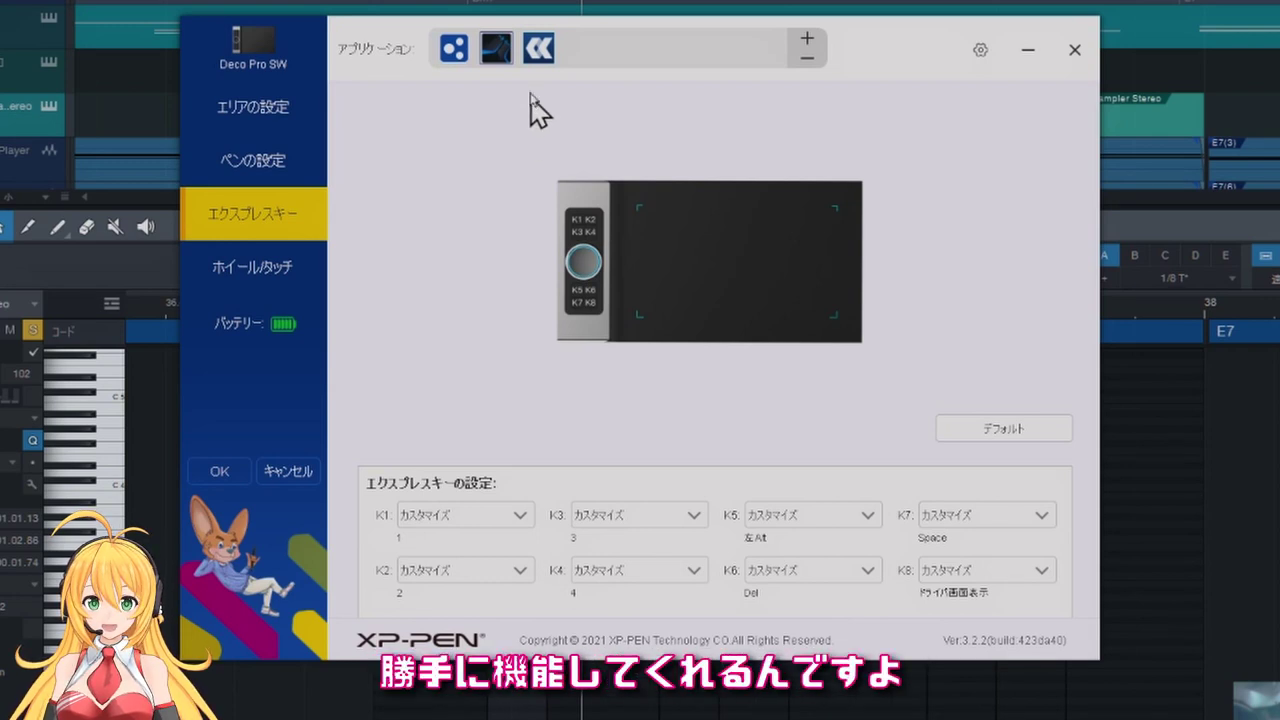
click(535, 56)
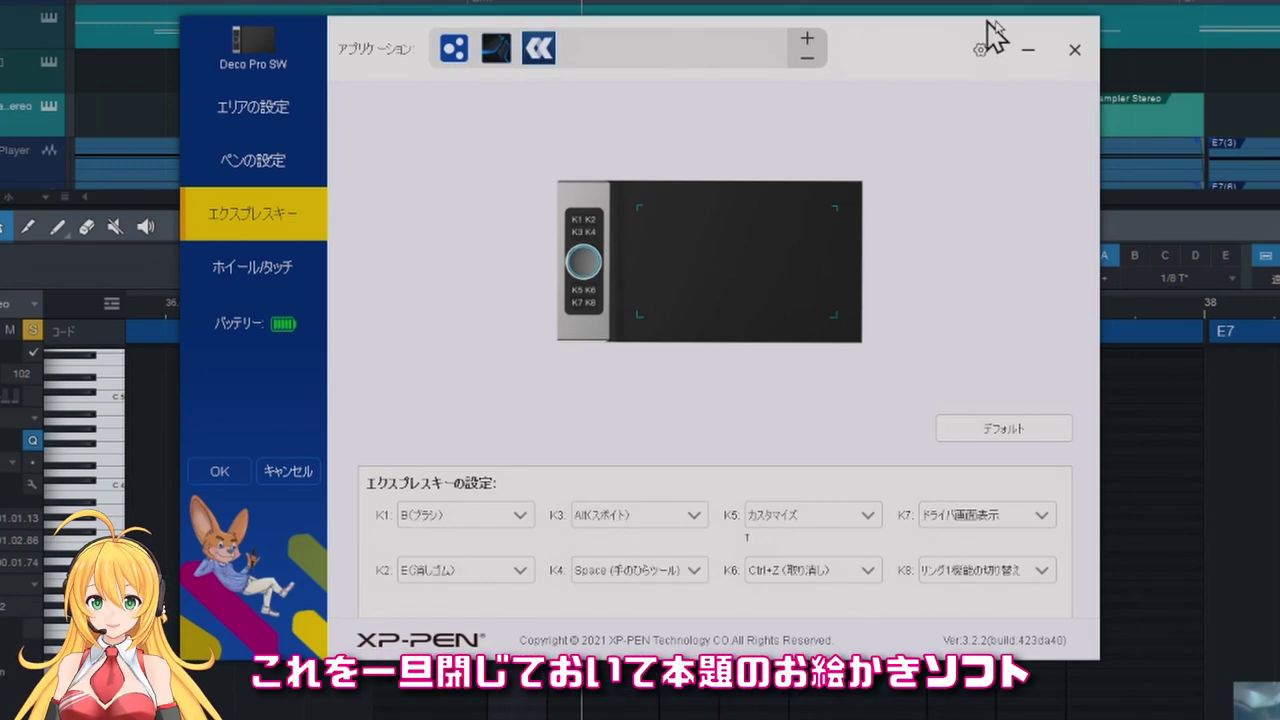
click(1077, 62)
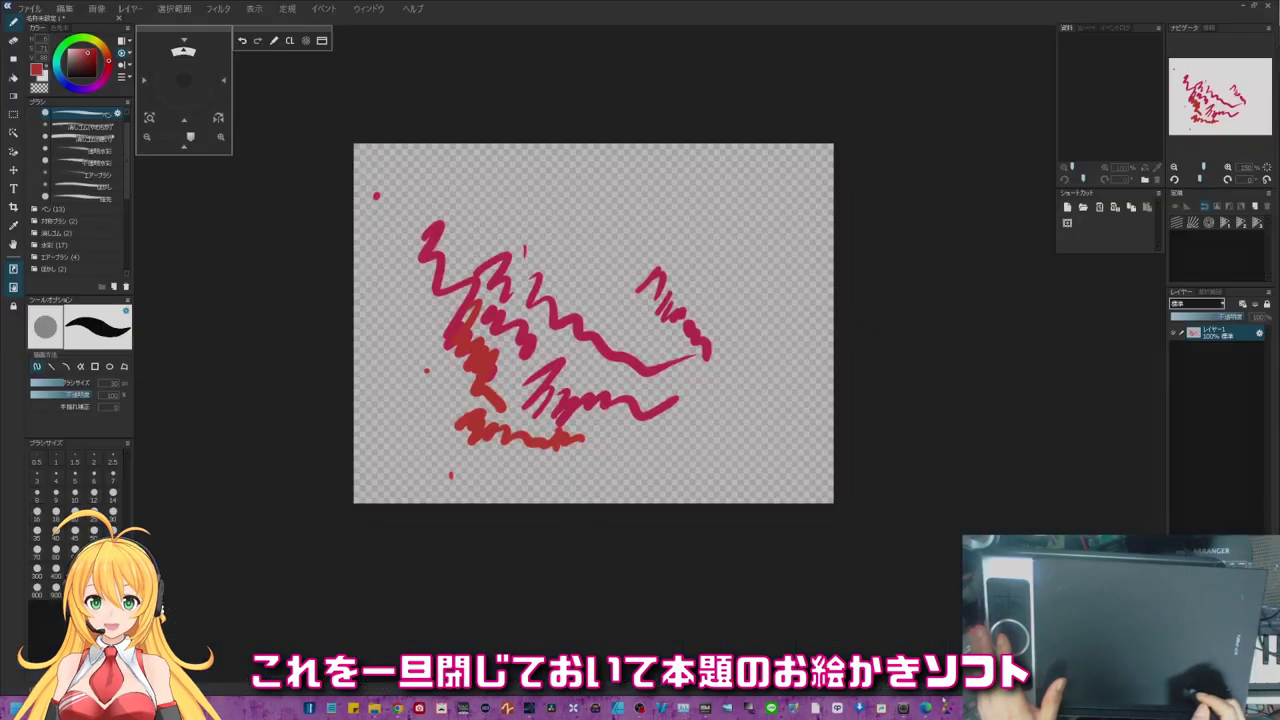
- Switch to the painting program and draw two thick red zigzags and a thinner one across the canvas with the pen brush
key(e)
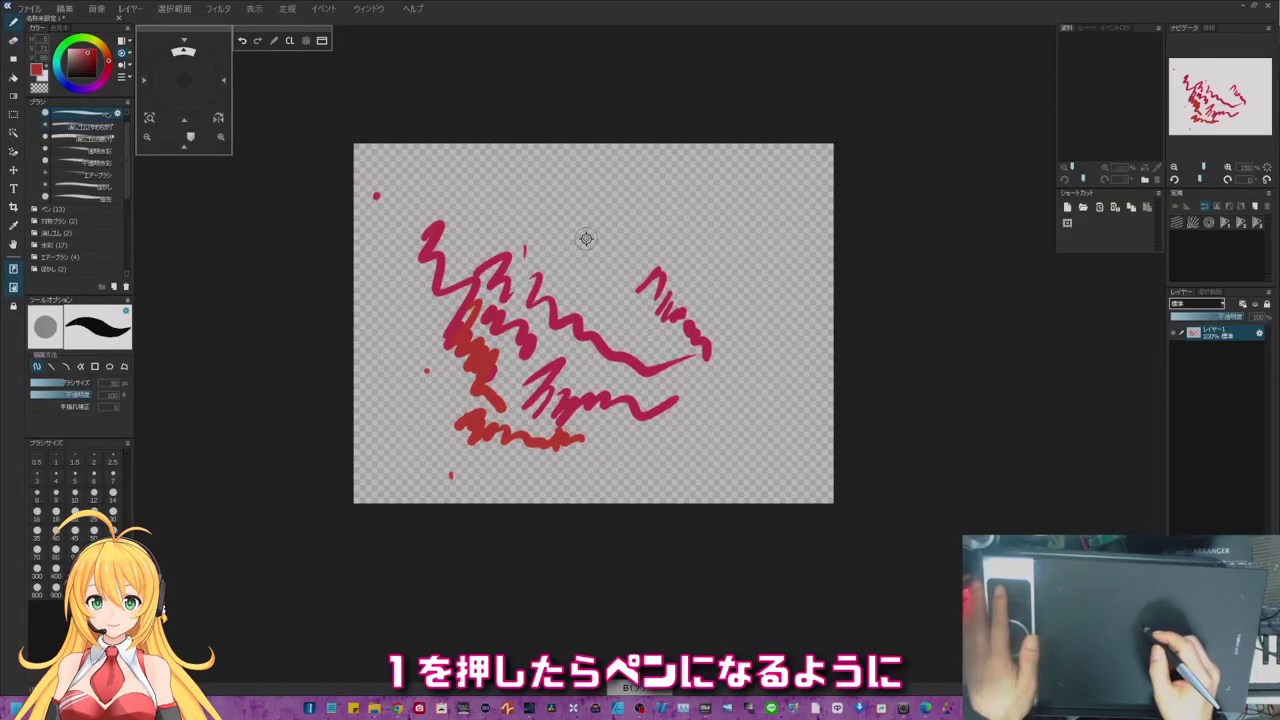
key(1)
mouse_move(568, 230)
mouse_down()
mouse_move(630, 272)
mouse_move(712, 250)
mouse_move(772, 390)
mouse_move(760, 415)
mouse_up()
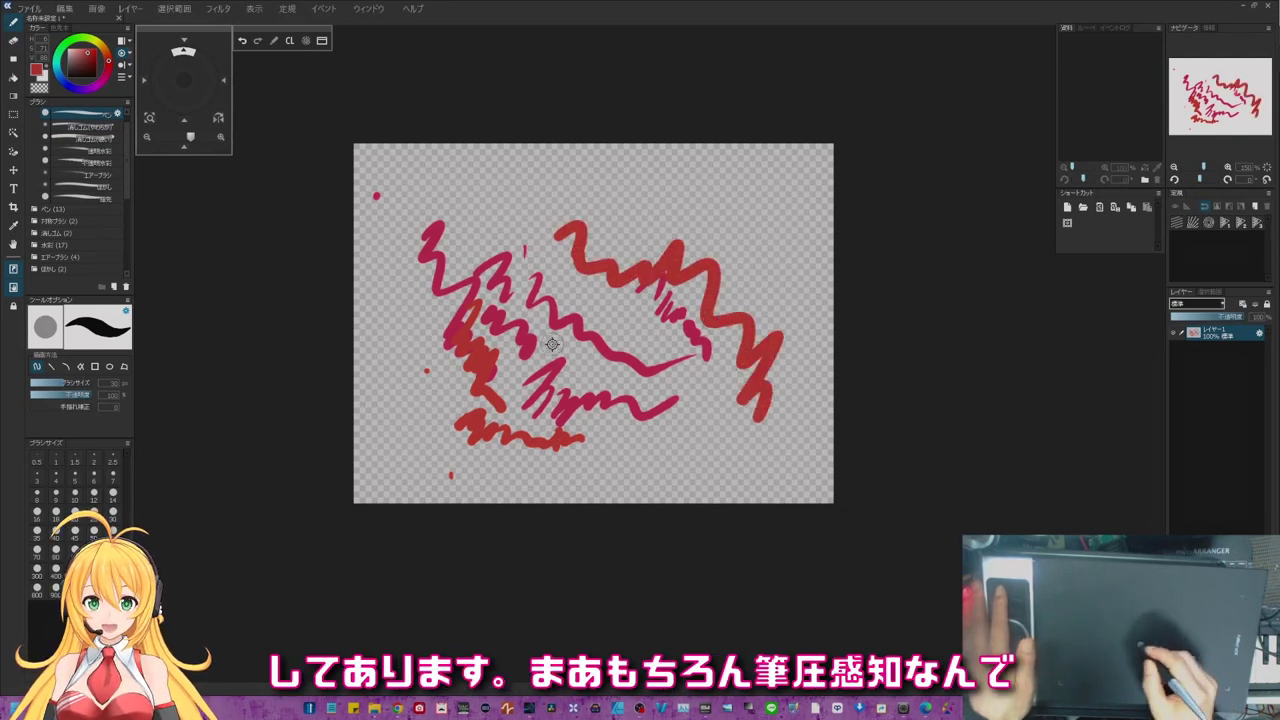
drag(552, 344, 580, 357)
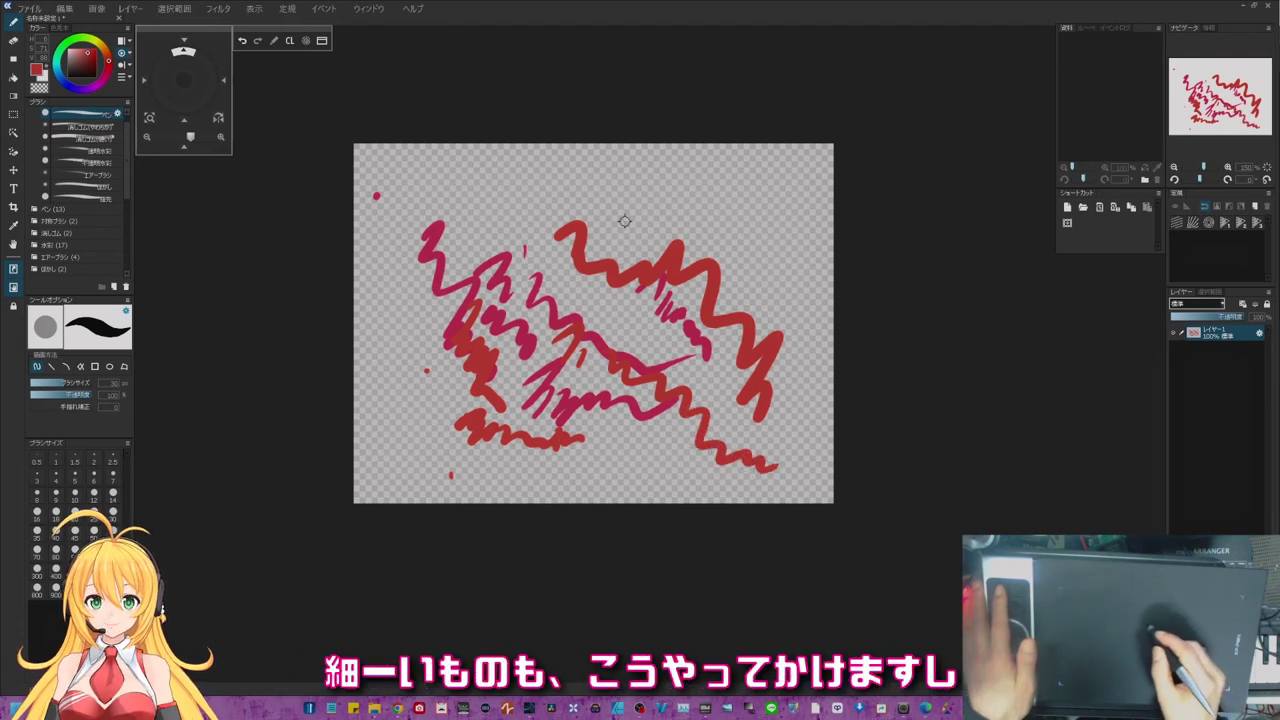
drag(624, 221, 738, 240)
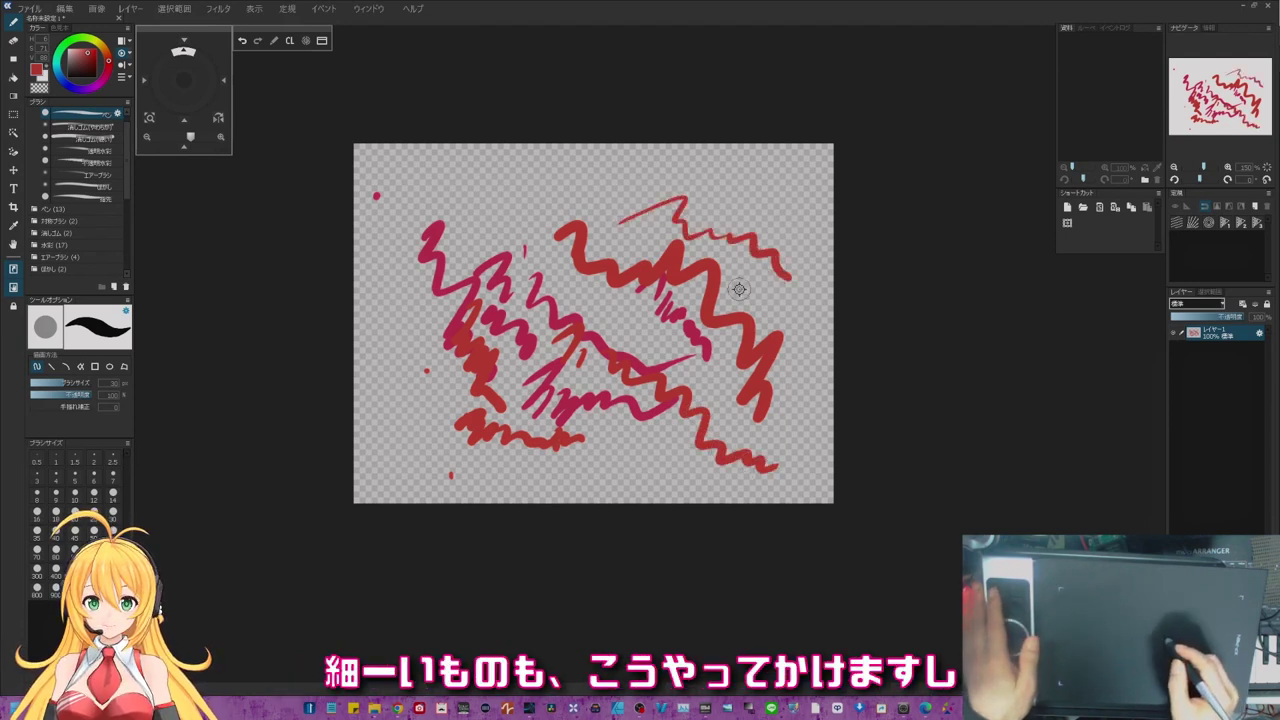
- Erase parts of the red and magenta strokes around the middle of the canvas with the soft eraser
key(e)
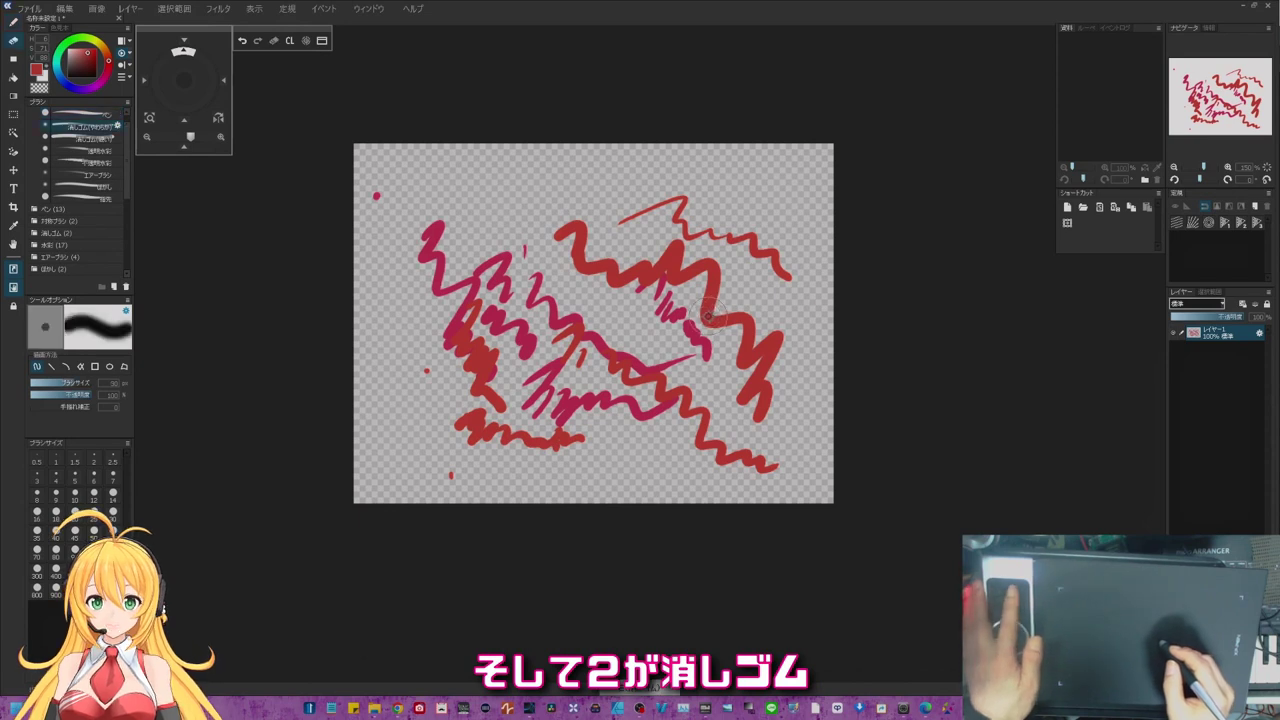
mouse_move(678, 312)
mouse_down()
mouse_move(566, 322)
mouse_move(640, 400)
mouse_up()
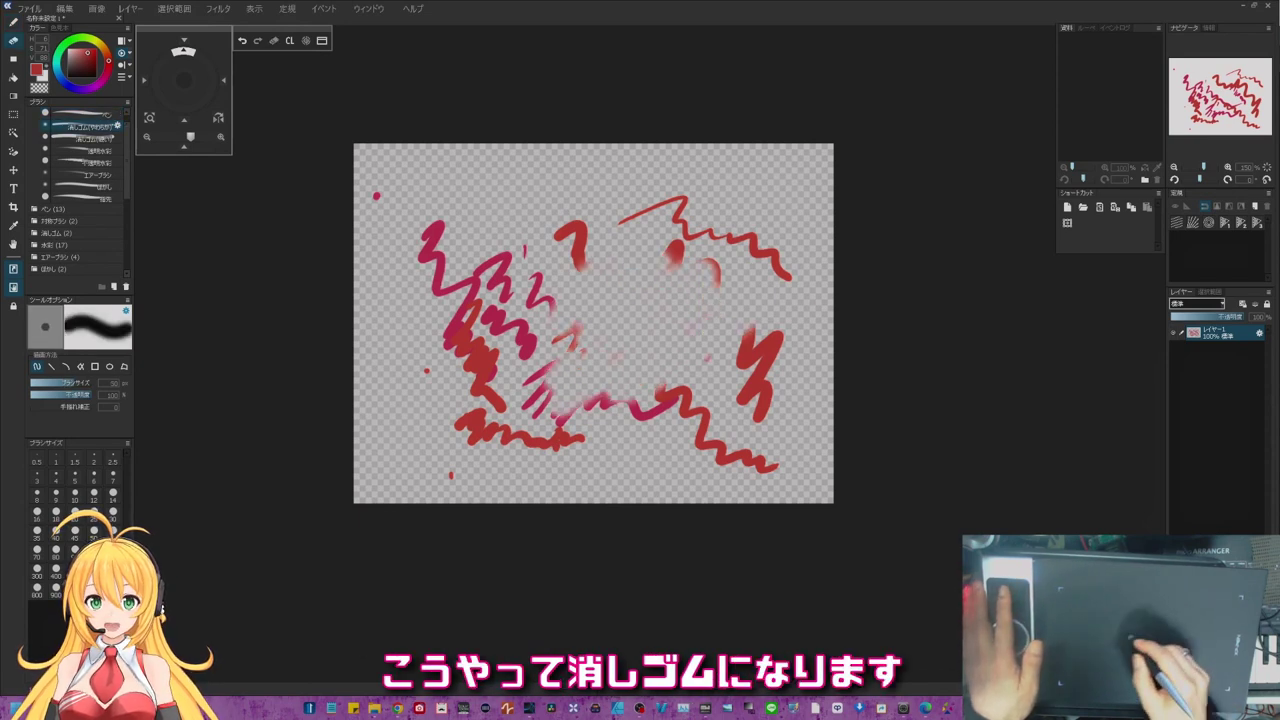
drag(575, 235, 455, 345)
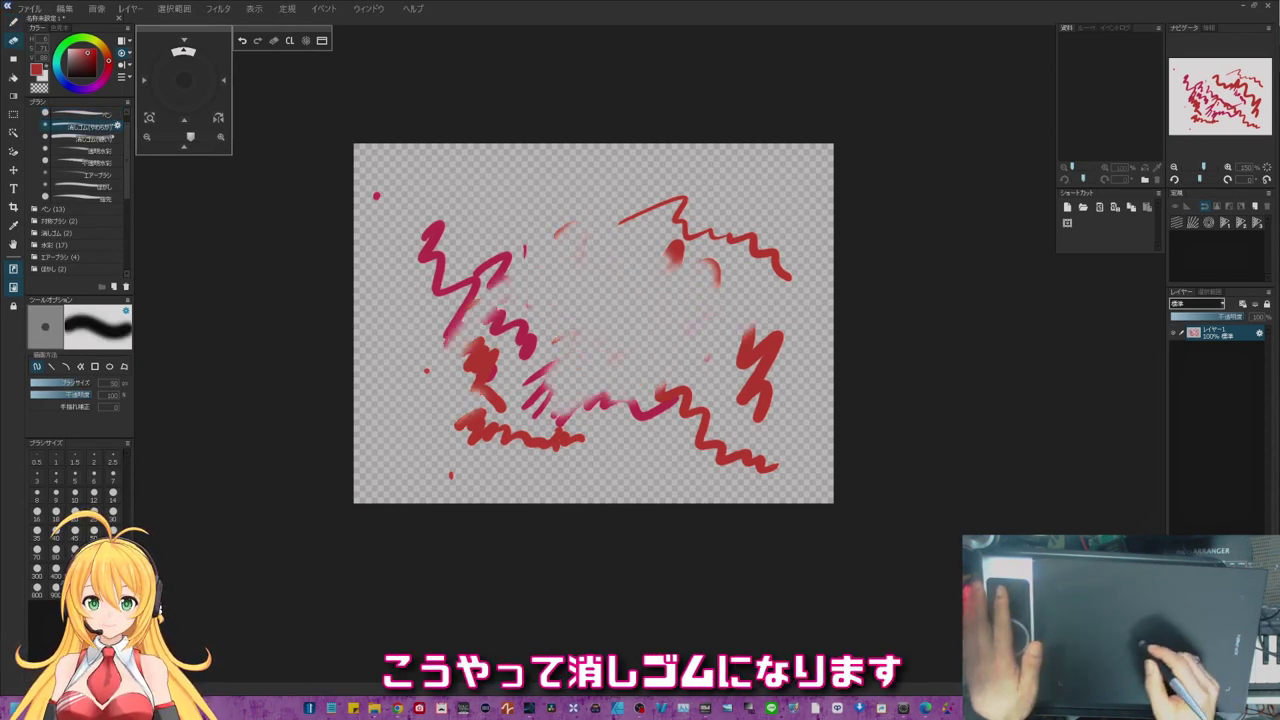
mouse_move(570, 242)
mouse_down()
mouse_move(545, 368)
mouse_move(603, 402)
mouse_up()
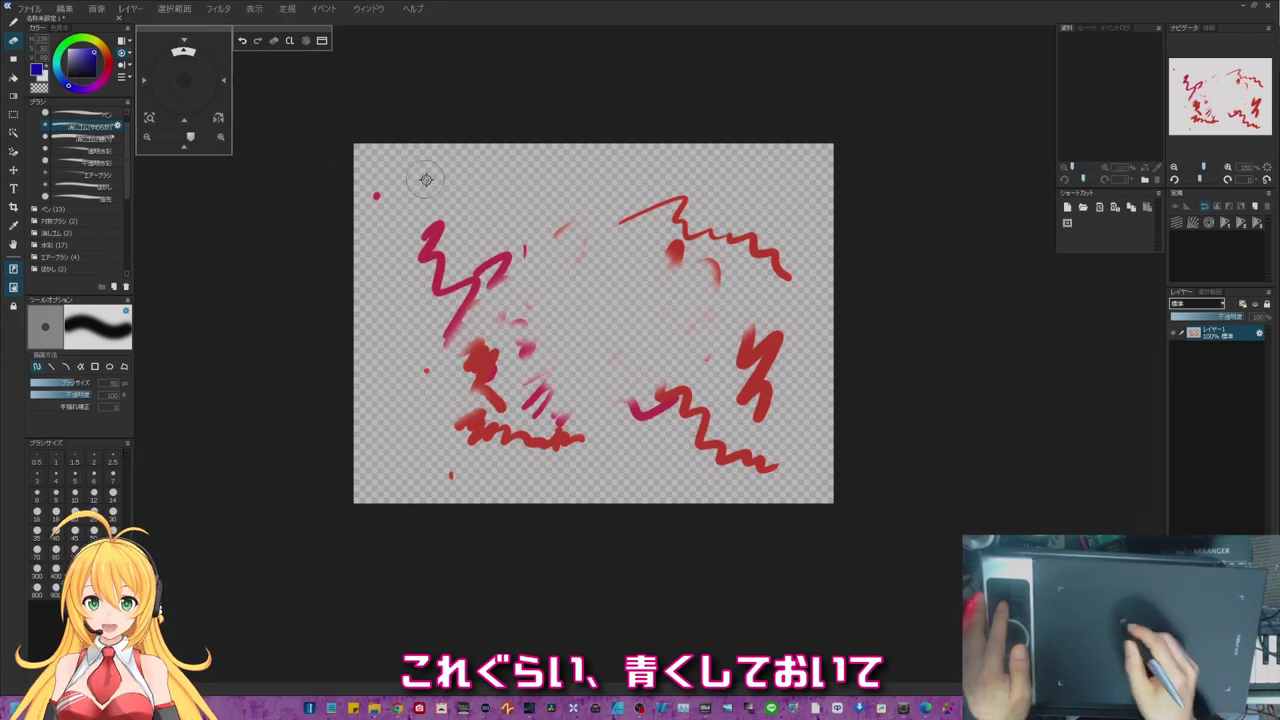
- Draw a blue diagonal zigzag with the pen brush, and a yellow zigzag above it
mouse_move(488, 228)
mouse_down()
mouse_move(527, 222)
mouse_move(665, 350)
mouse_up()
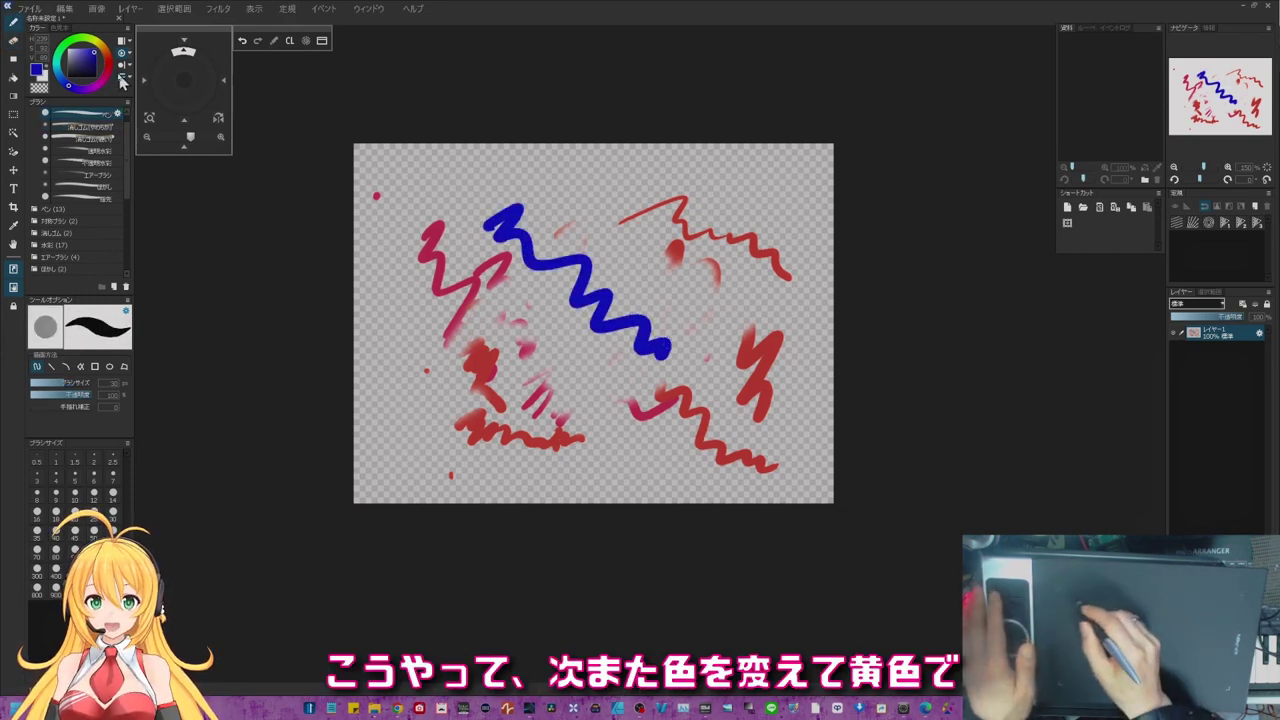
click(101, 57)
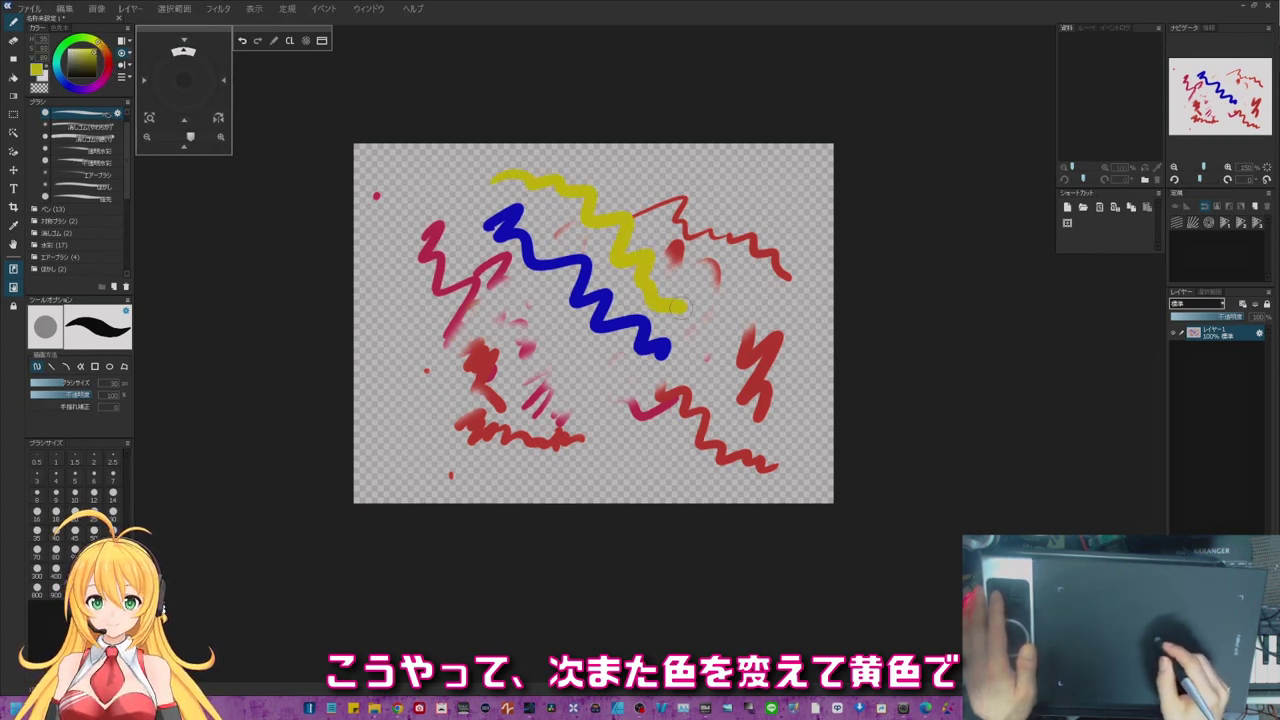
drag(678, 307, 726, 345)
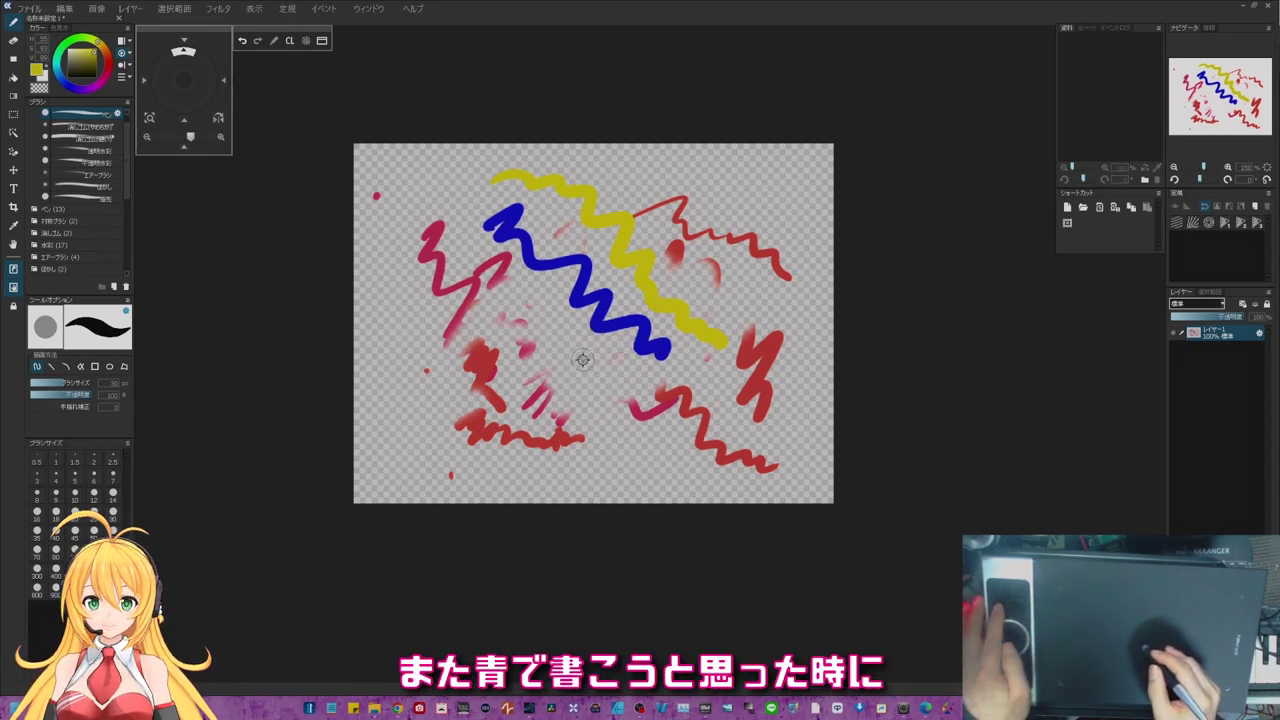
- Sample the blue of the existing zigzag with the eyedropper and draw a second, shorter blue zigzag below it
key(alt)
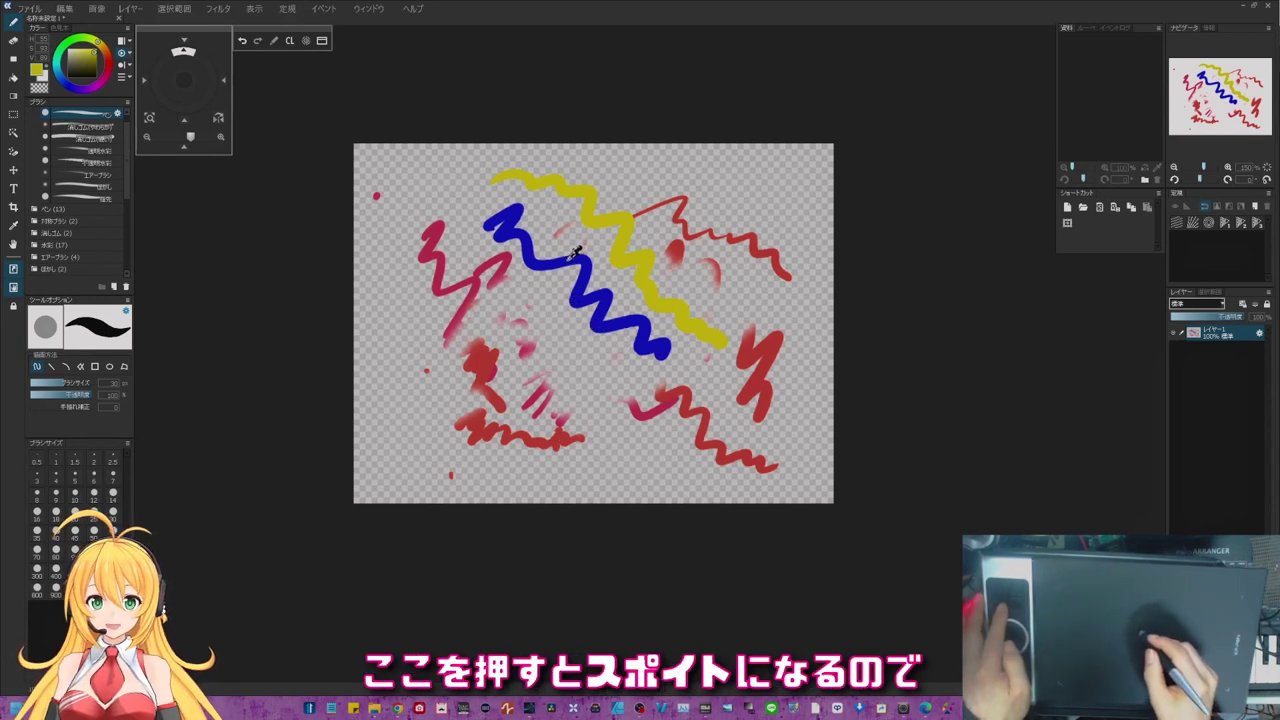
alt+click(577, 252)
drag(510, 322, 598, 412)
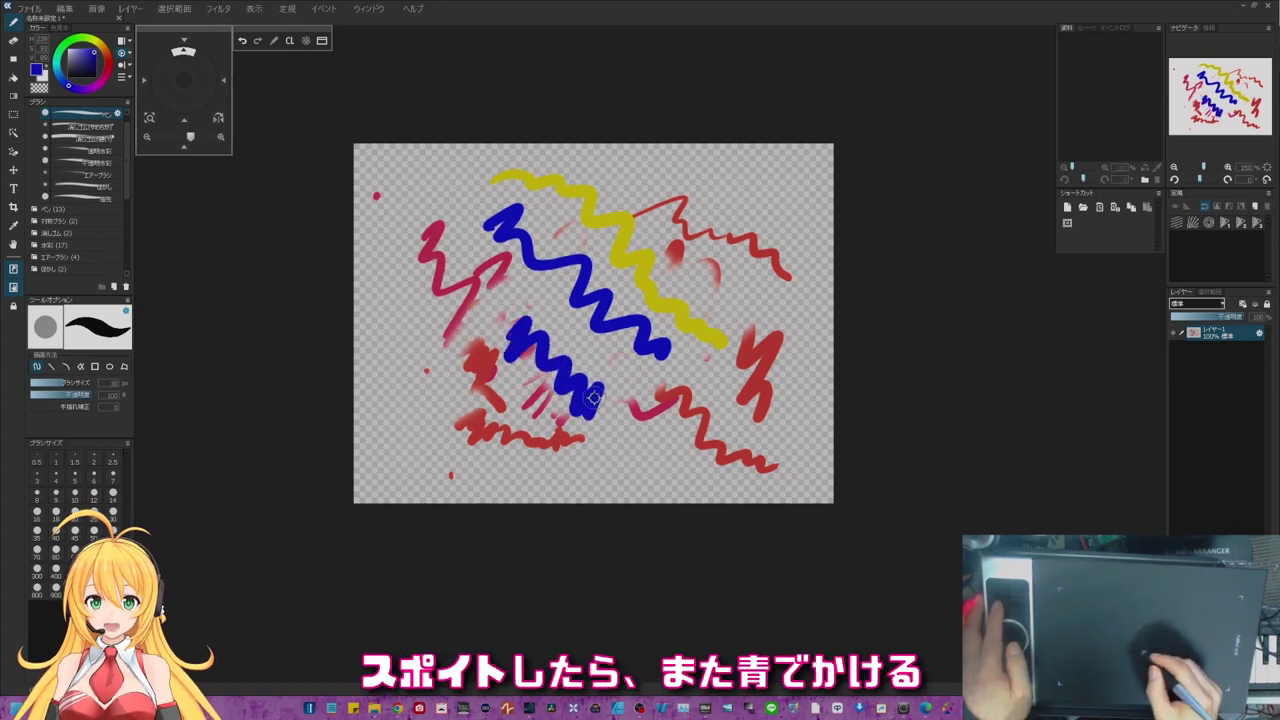
- Sample the yellow stroke's colour and draw two yellow zigzags, one across the lower canvas and one over the blue strokes
alt+click(641, 252)
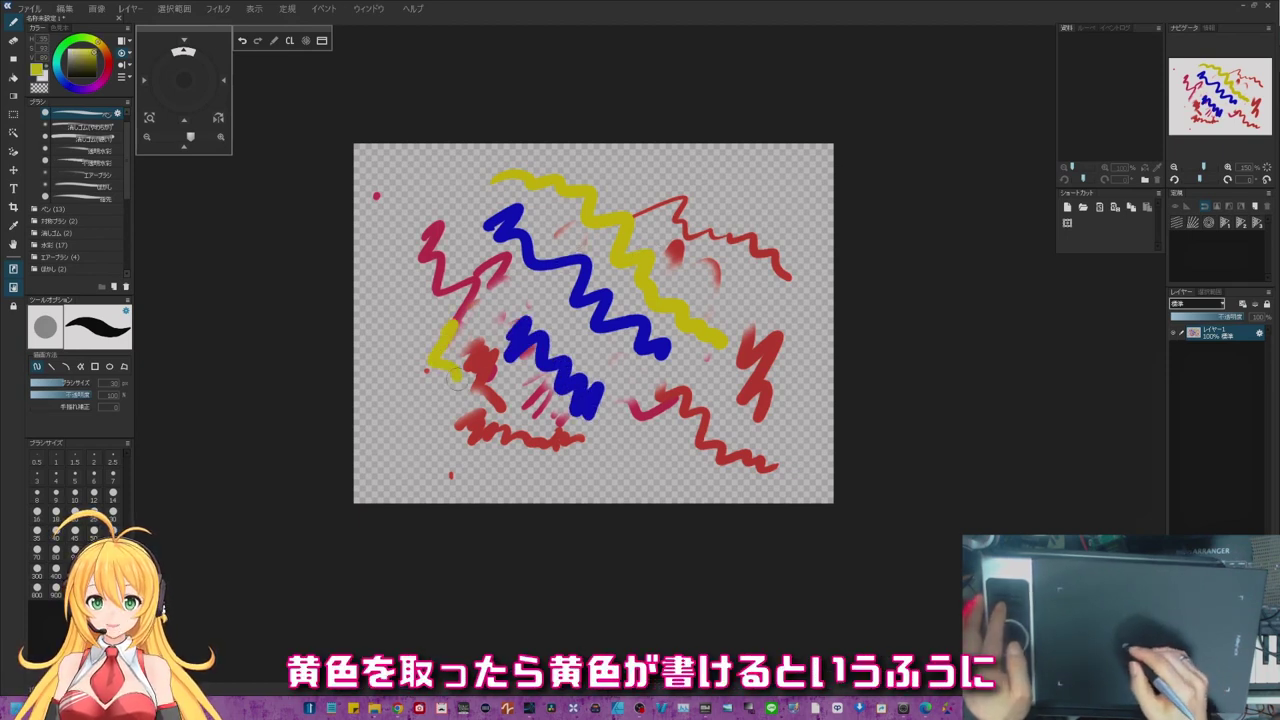
drag(455, 378, 622, 453)
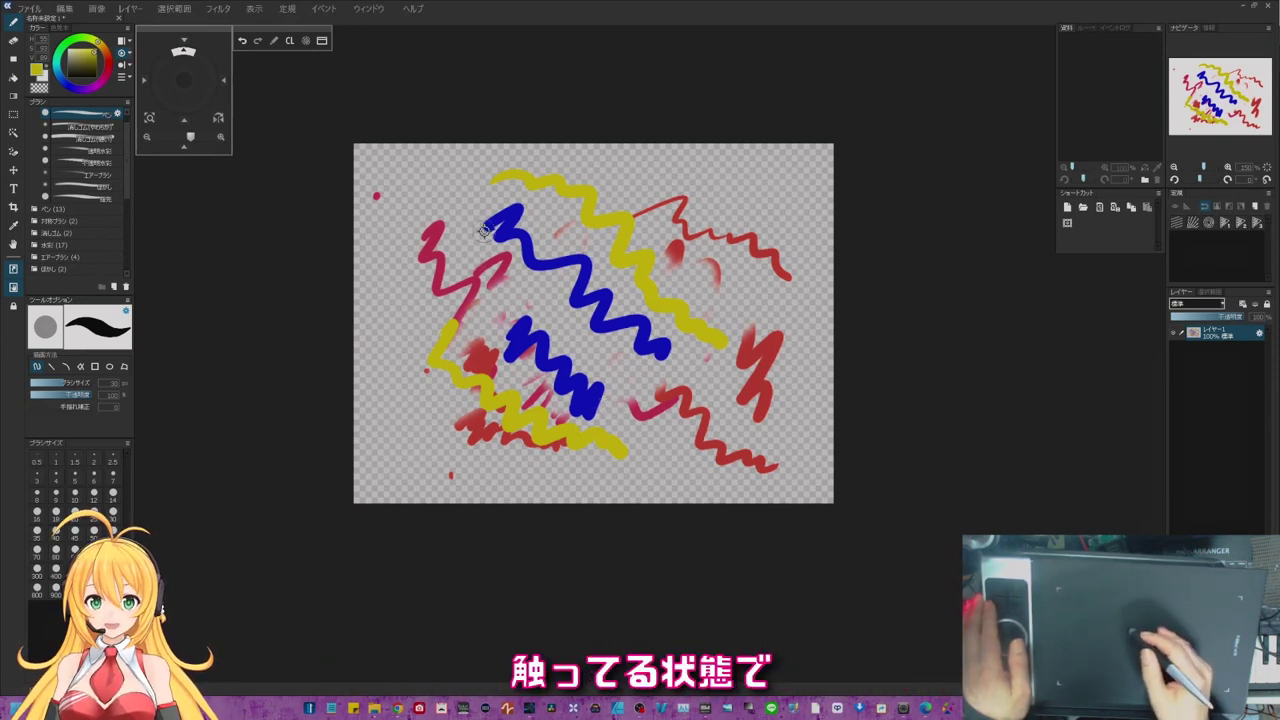
mouse_move(452, 230)
mouse_down()
mouse_move(572, 306)
mouse_move(610, 373)
mouse_up()
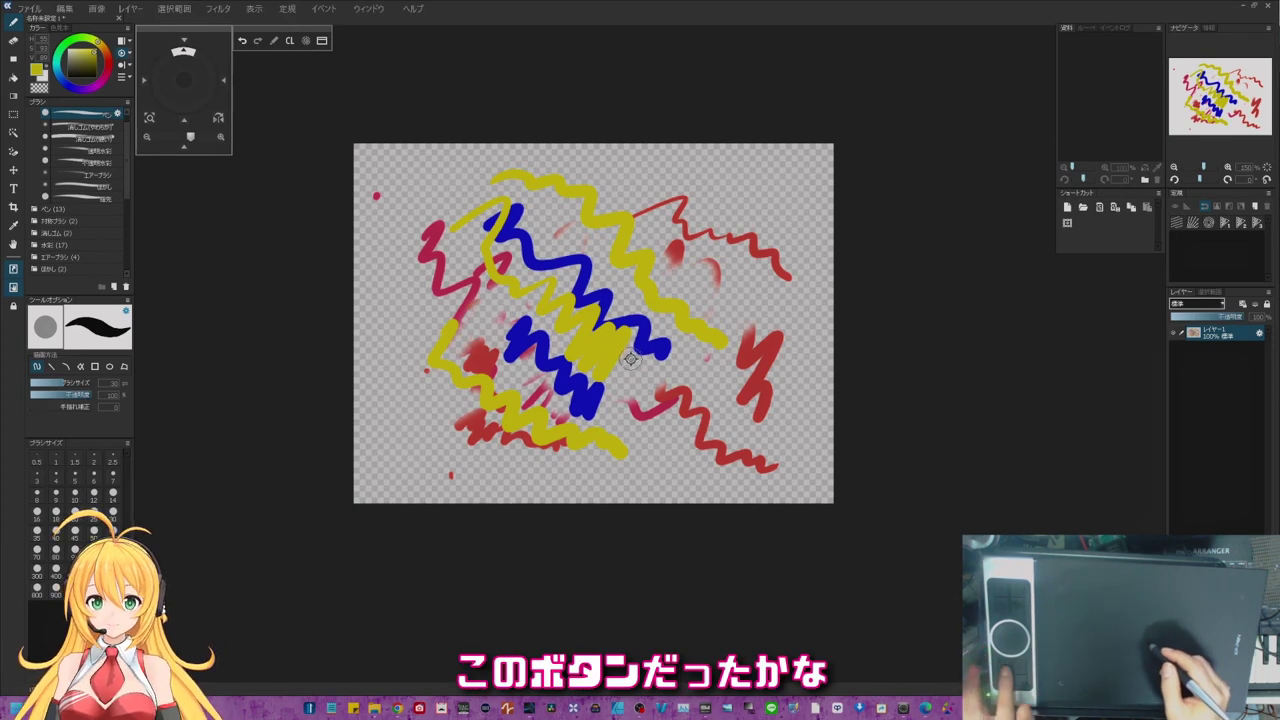
- Add a Tahoma text object in the upper left part of the canvas reading "sfgshgfhsgfhsfg"
key(t)
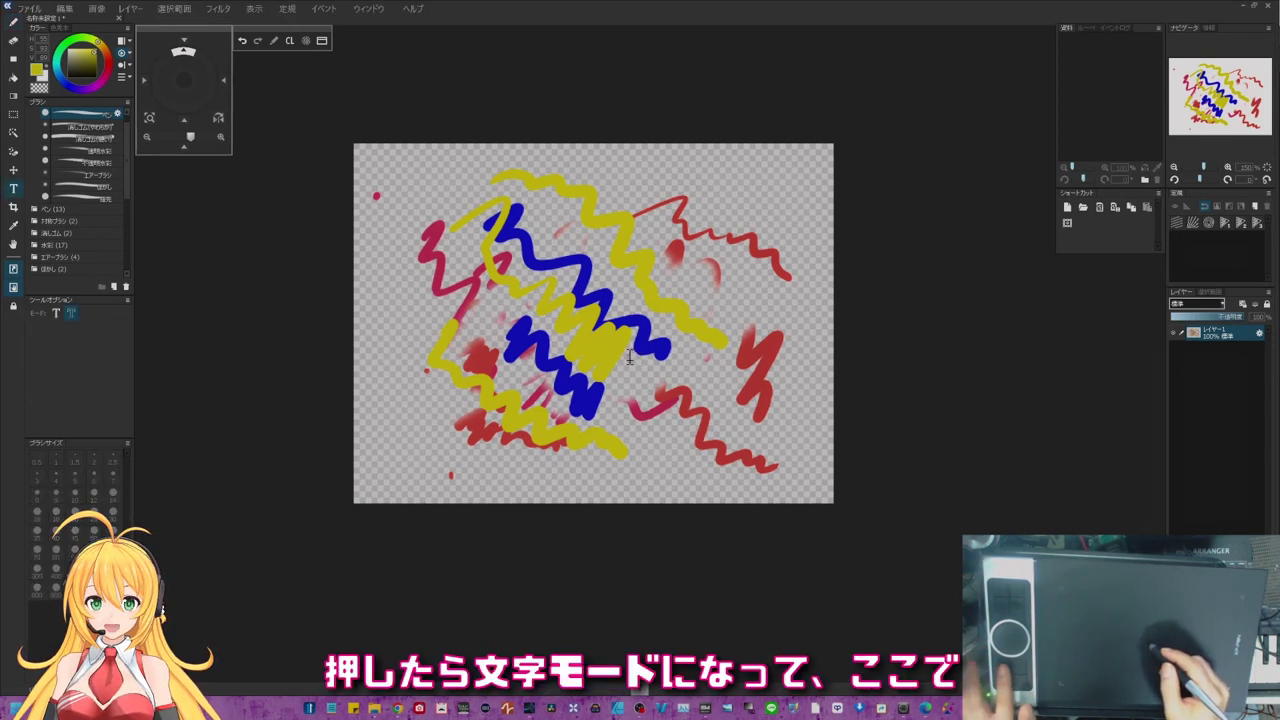
click(468, 272)
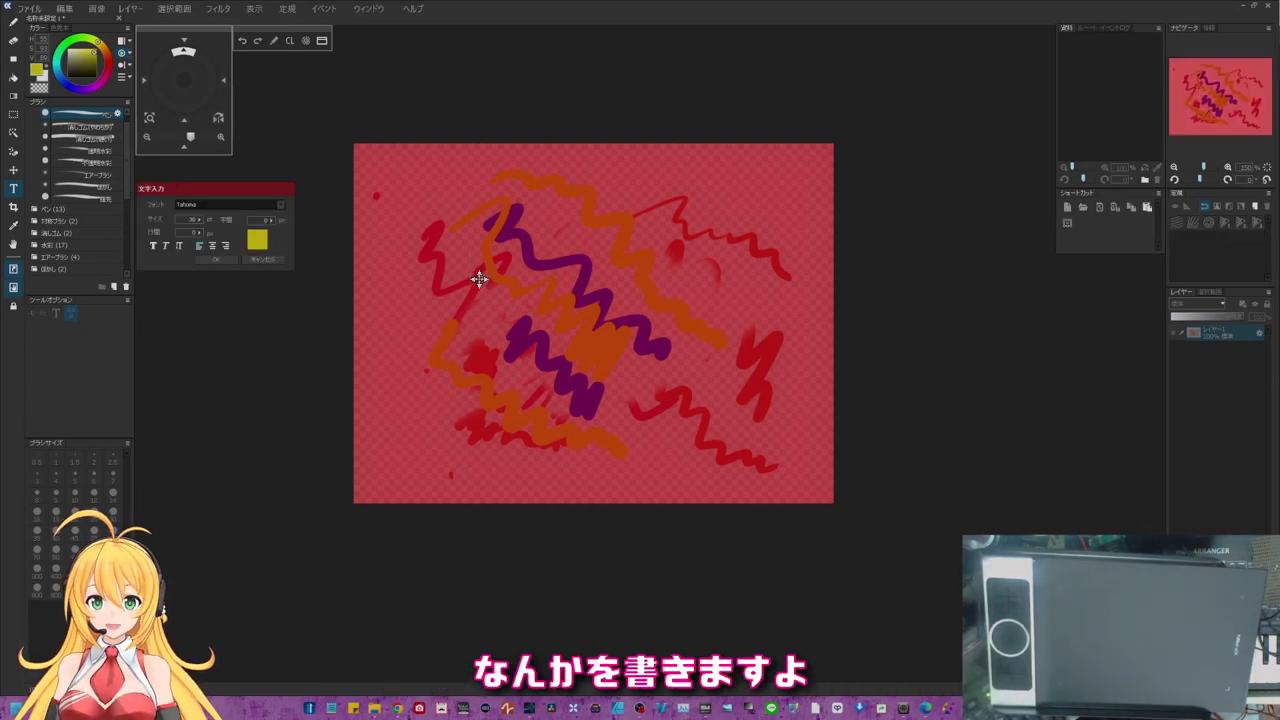
text(sfgshgfhsgfhsfg)
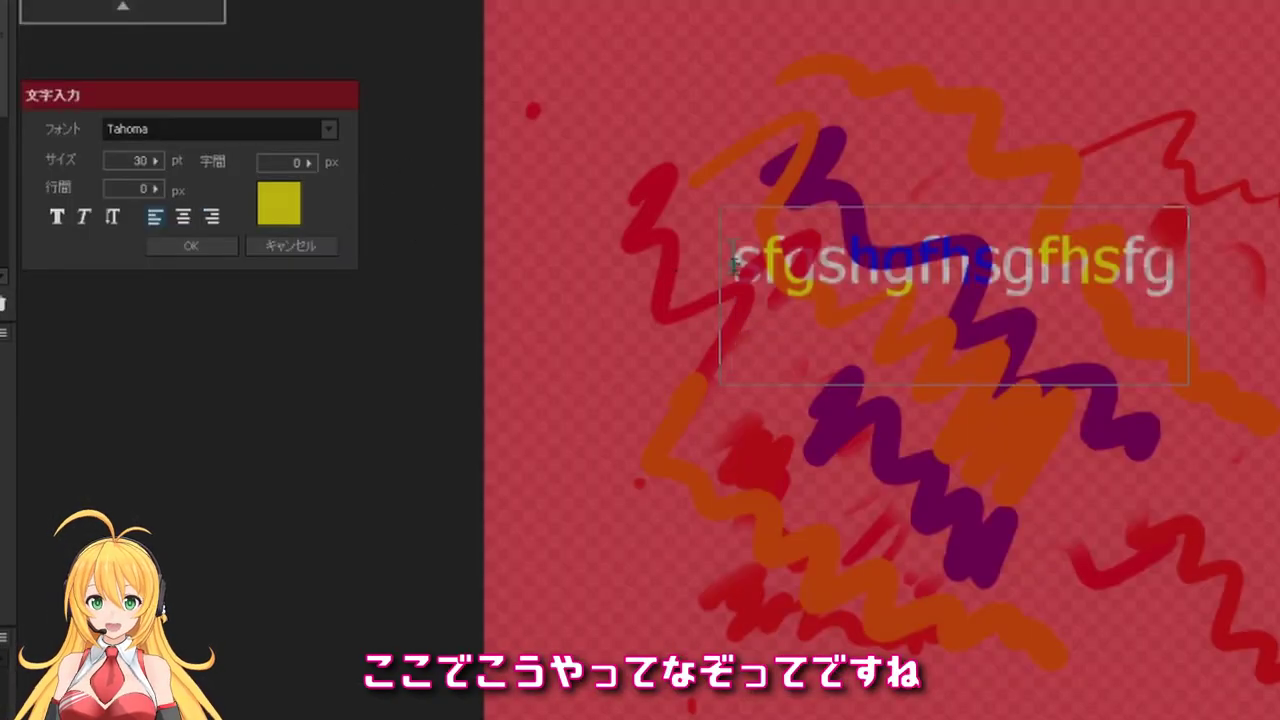
- Enlarge the first ten letters of the text and keep a yellow text colour for them
drag(735, 266, 1034, 268)
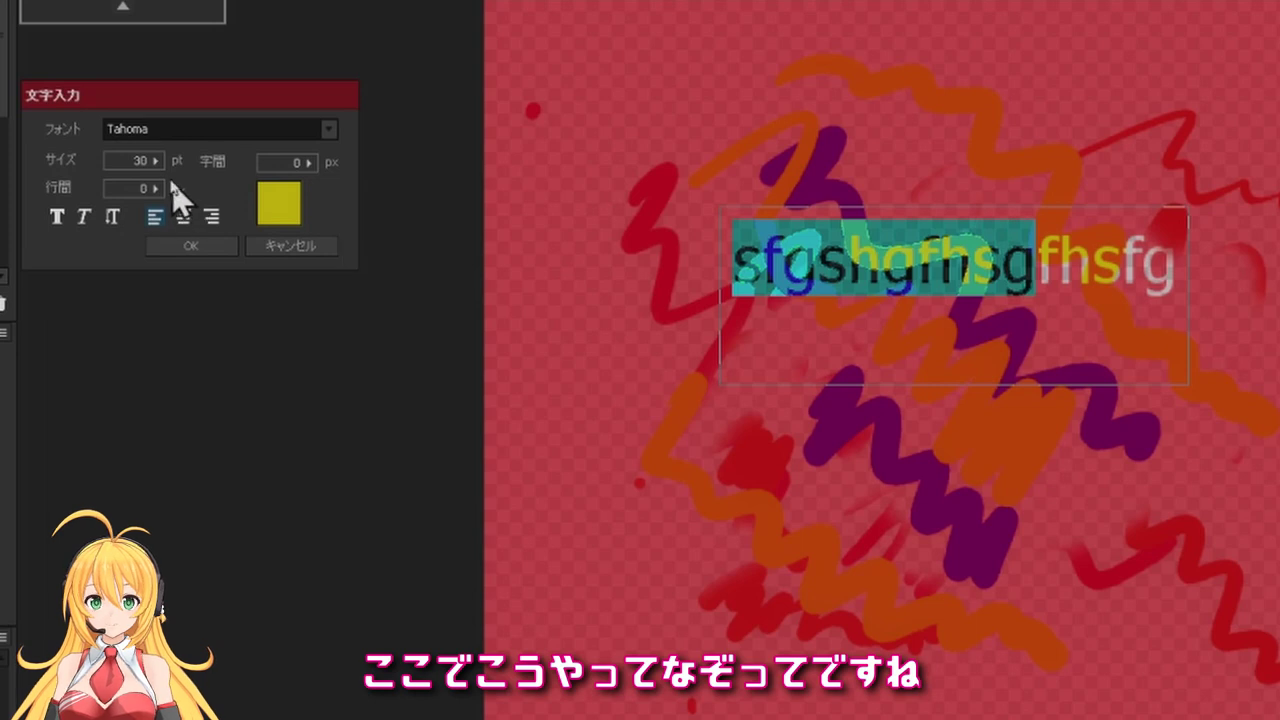
drag(160, 170, 136, 197)
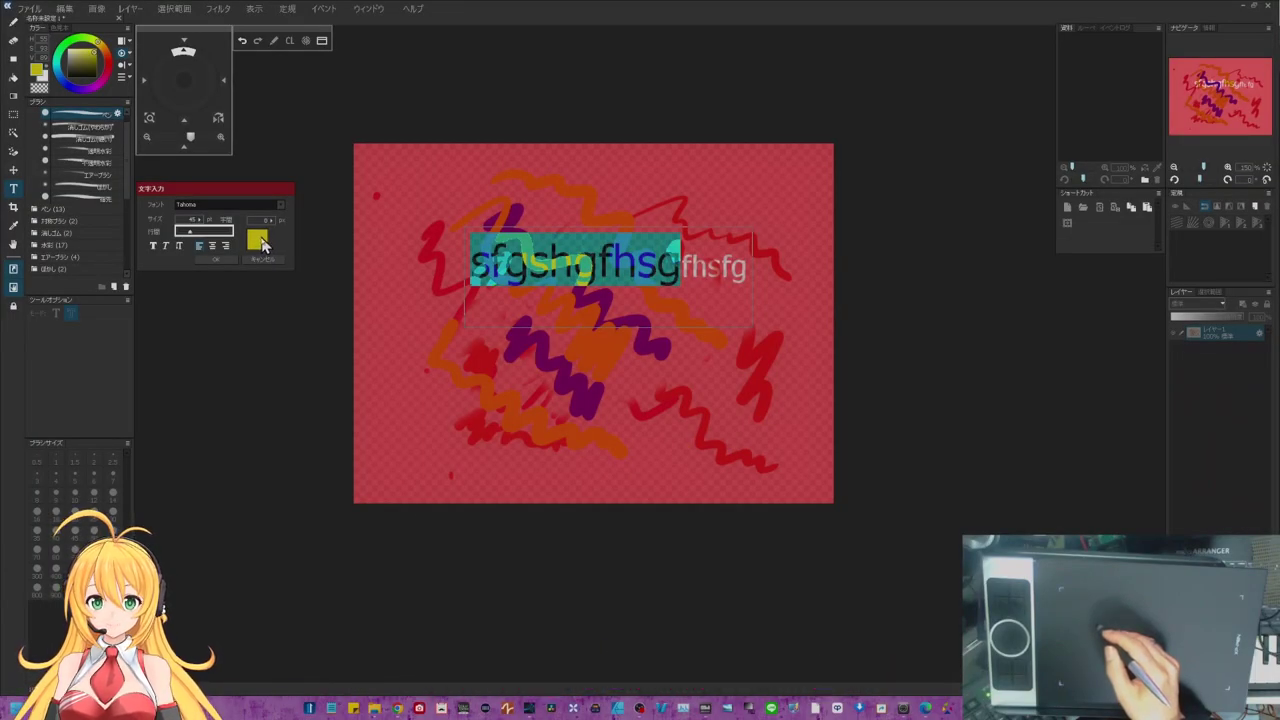
click(258, 240)
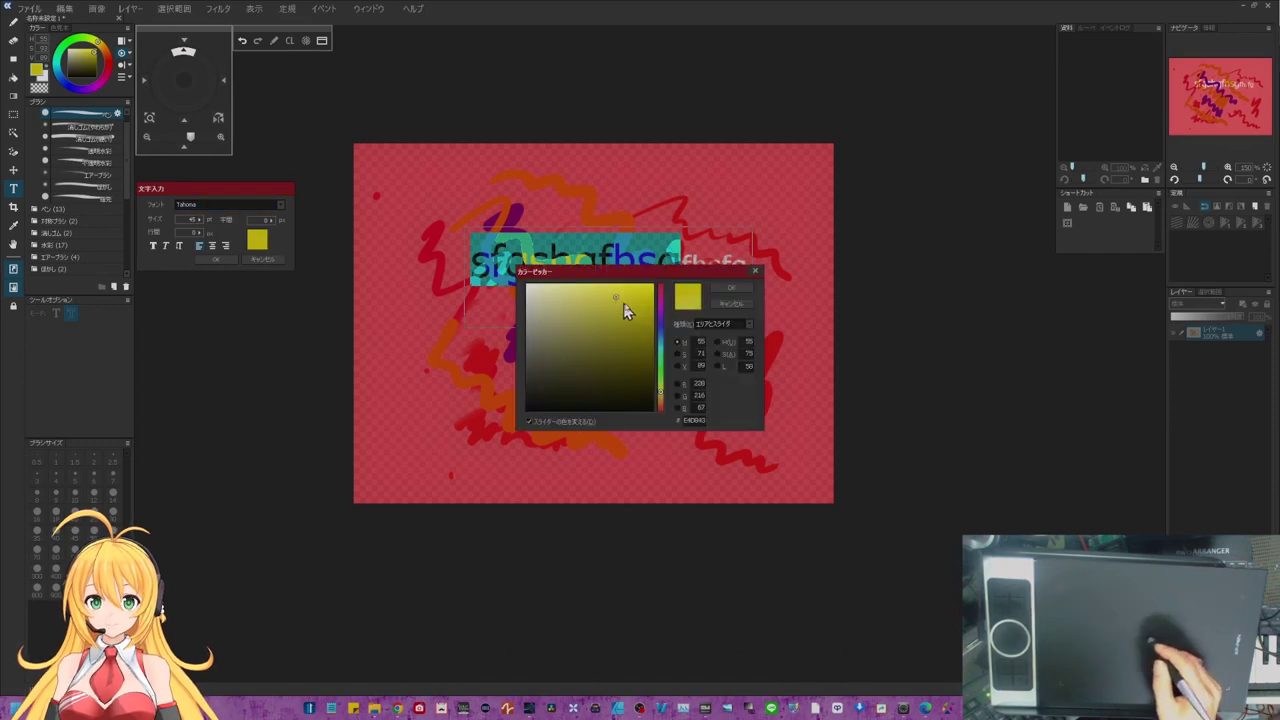
click(733, 289)
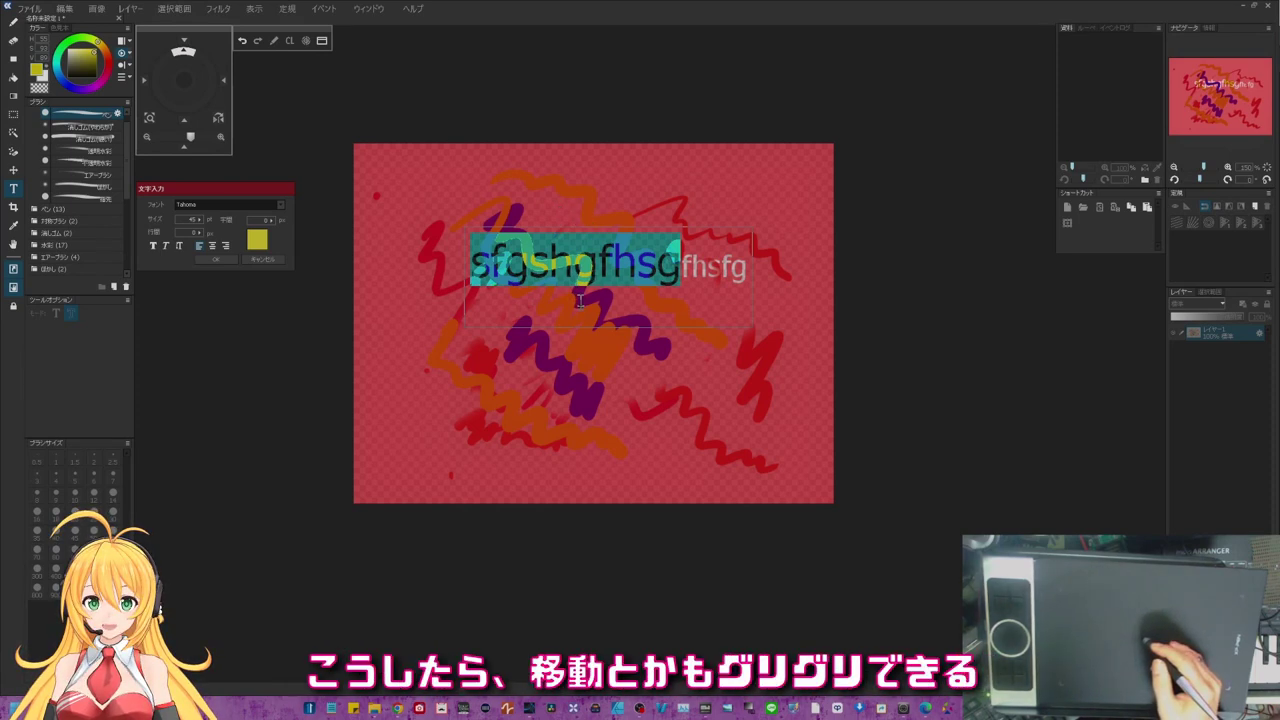
- Replace the selected letters with "1", reposition the text over the upper end of the first blue zigzag, and deselect it
text(1)
drag(584, 299, 637, 385)
drag(531, 364, 437, 246)
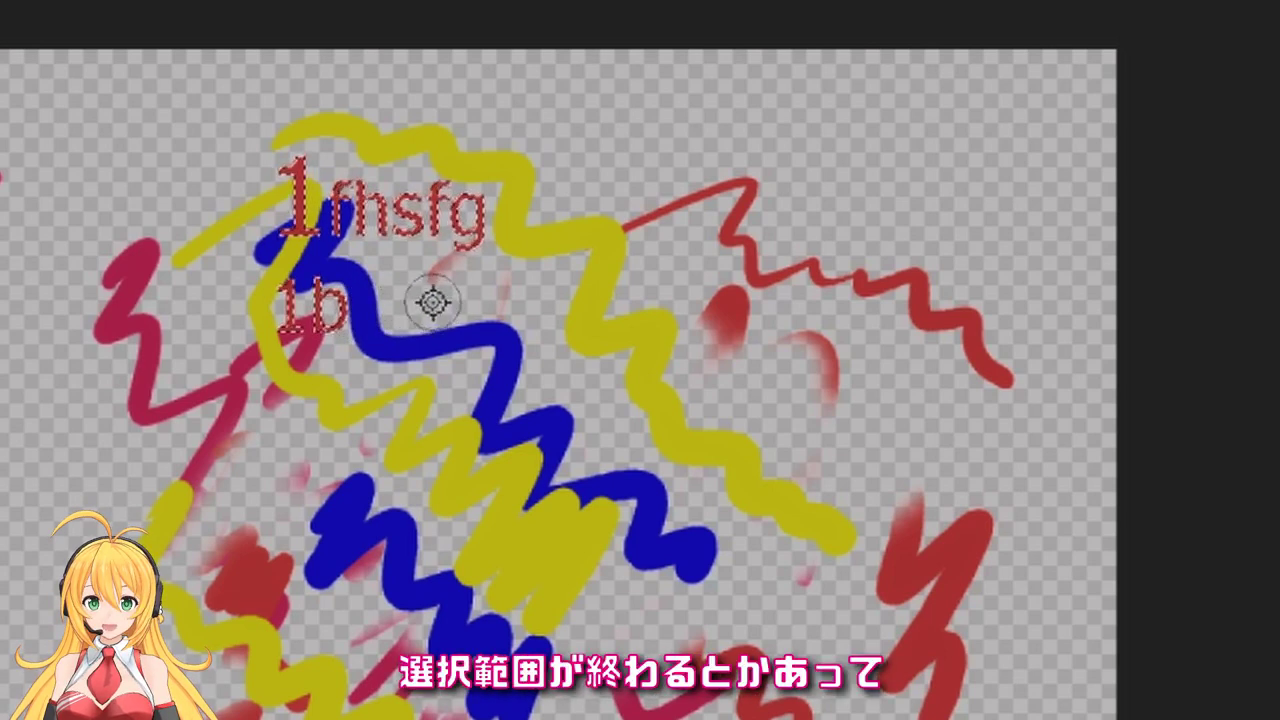
key(ctrl+shift+a)
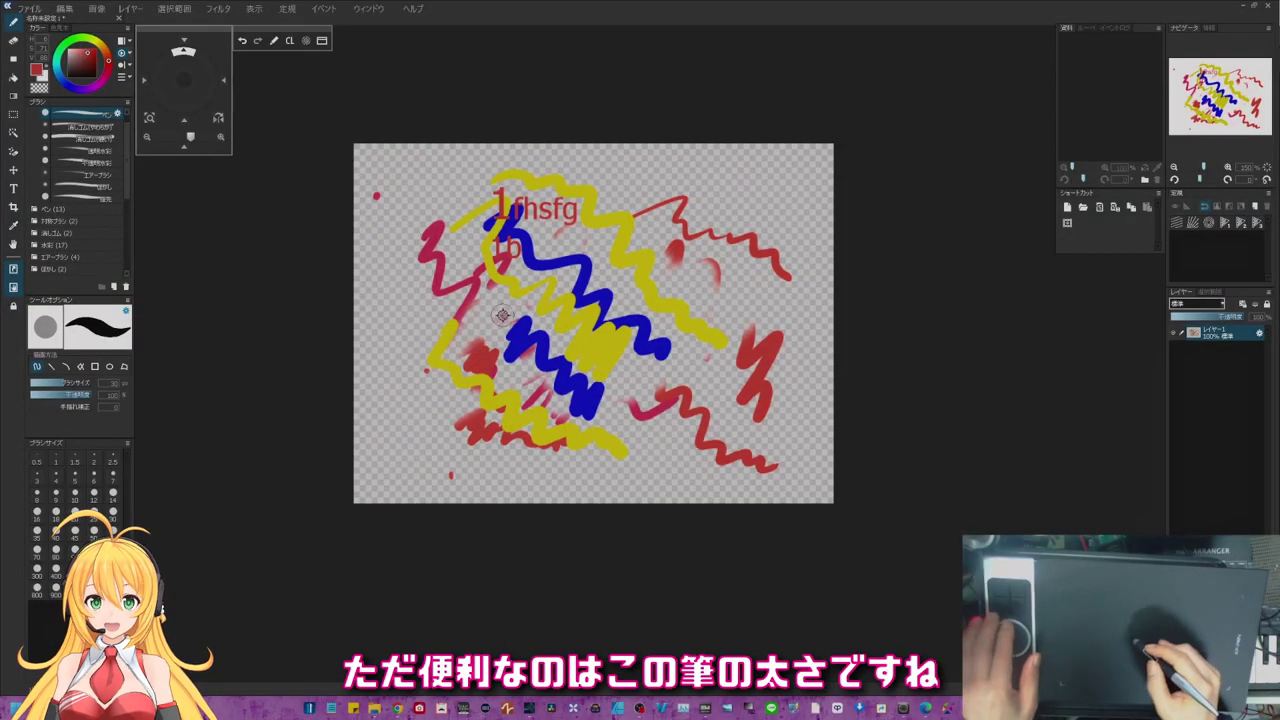
- Vary the brush size down to a thin tip and draw a thin red zigzag near the canvas's lower left
key(bracketleft)
key(bracketleft)
key(bracketleft)
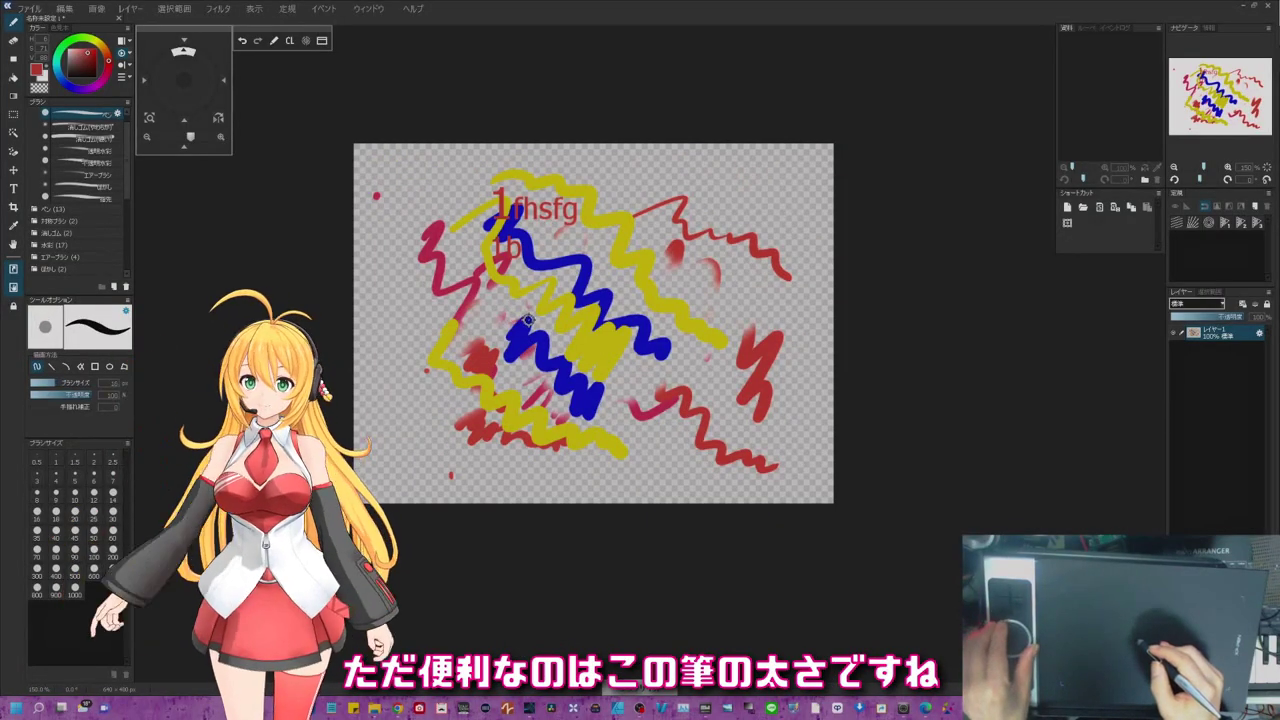
key(bracketright)
key(bracketright)
key(bracketright)
key(bracketright)
key(bracketleft)
key(bracketleft)
key(bracketleft)
key(bracketleft)
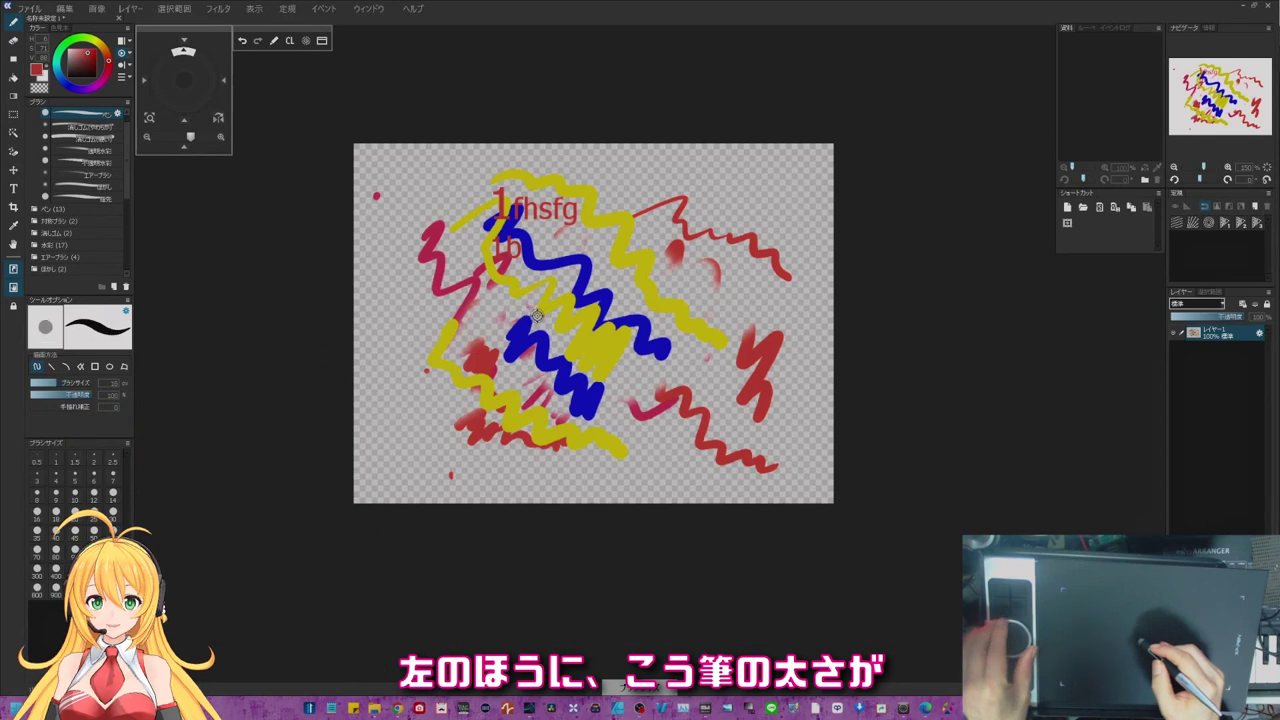
key(bracketleft)
key(bracketleft)
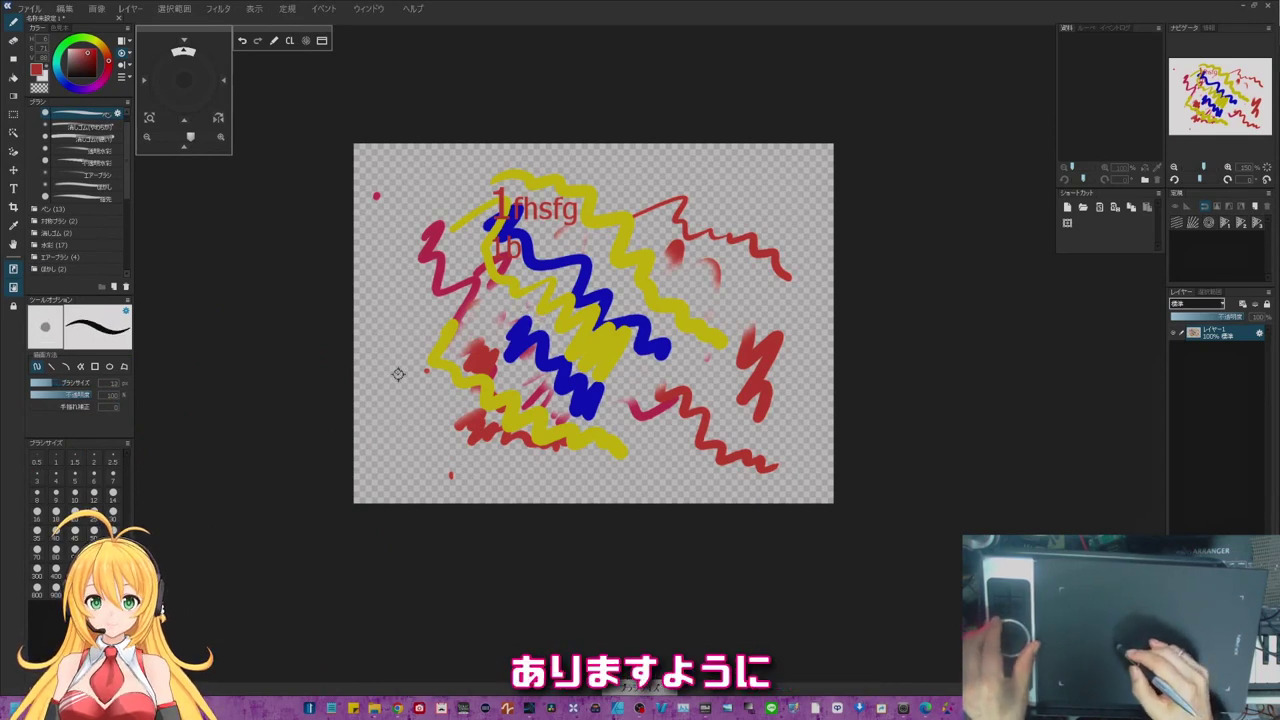
drag(398, 372, 468, 418)
- Increase the brush size and draw a thick red zigzag diagonally from the lower blue stroke toward the lower right
key(bracketright)
key(bracketright)
key(bracketright)
key(bracketright)
key(bracketright)
key(bracketright)
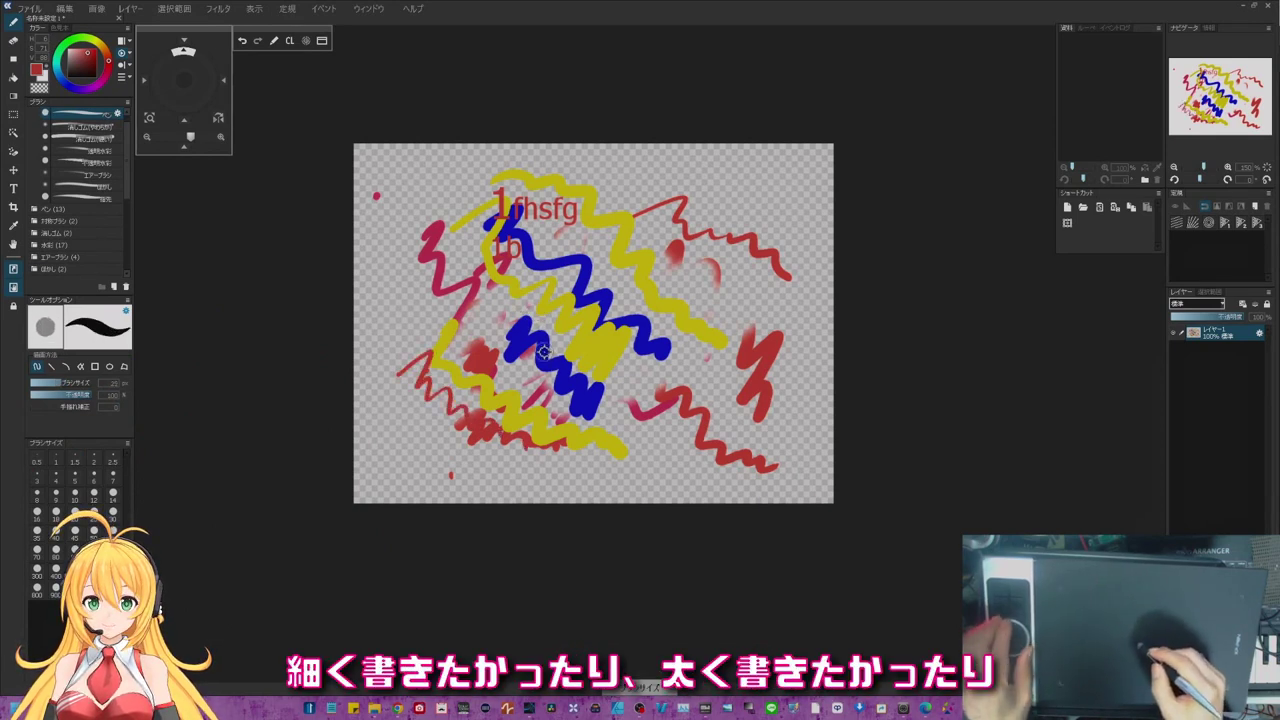
mouse_move(512, 345)
mouse_down()
mouse_move(600, 340)
mouse_move(665, 405)
mouse_move(680, 400)
mouse_up()
- Reduce the brush size and draw several red zigzags across the middle and upper right of the canvas
key(bracketleft)
key(bracketleft)
key(bracketleft)
key(bracketleft)
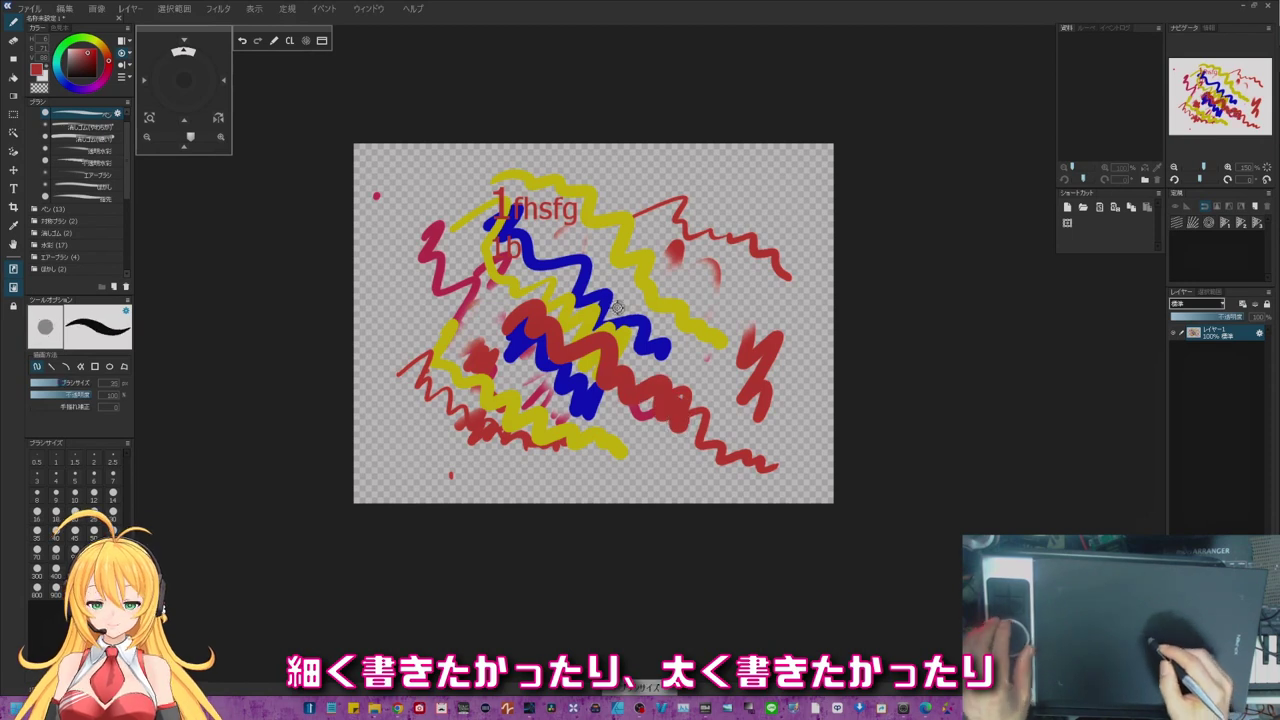
mouse_move(582, 284)
mouse_down()
mouse_move(599, 260)
mouse_move(722, 334)
mouse_up()
drag(650, 234, 742, 276)
mouse_move(618, 320)
mouse_down()
mouse_move(668, 351)
mouse_move(634, 300)
mouse_move(690, 310)
mouse_move(704, 384)
mouse_up()
- Reduce the brush size to 12 and draw thinner red strokes running from the text and across the lower canvas
key(bracketright)
key(bracketright)
key(bracketleft)
key(bracketleft)
key(bracketleft)
drag(516, 210, 733, 376)
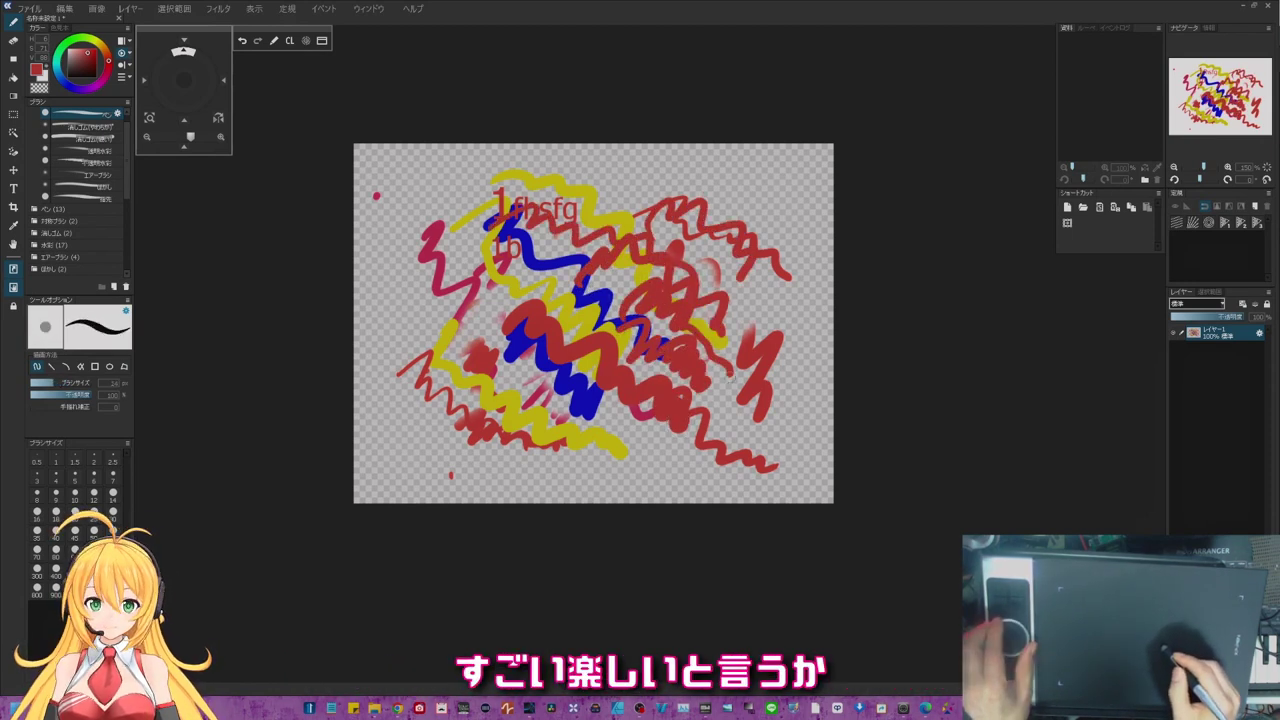
key(bracketleft)
mouse_move(583, 432)
mouse_down()
mouse_move(522, 392)
mouse_move(535, 370)
mouse_up()
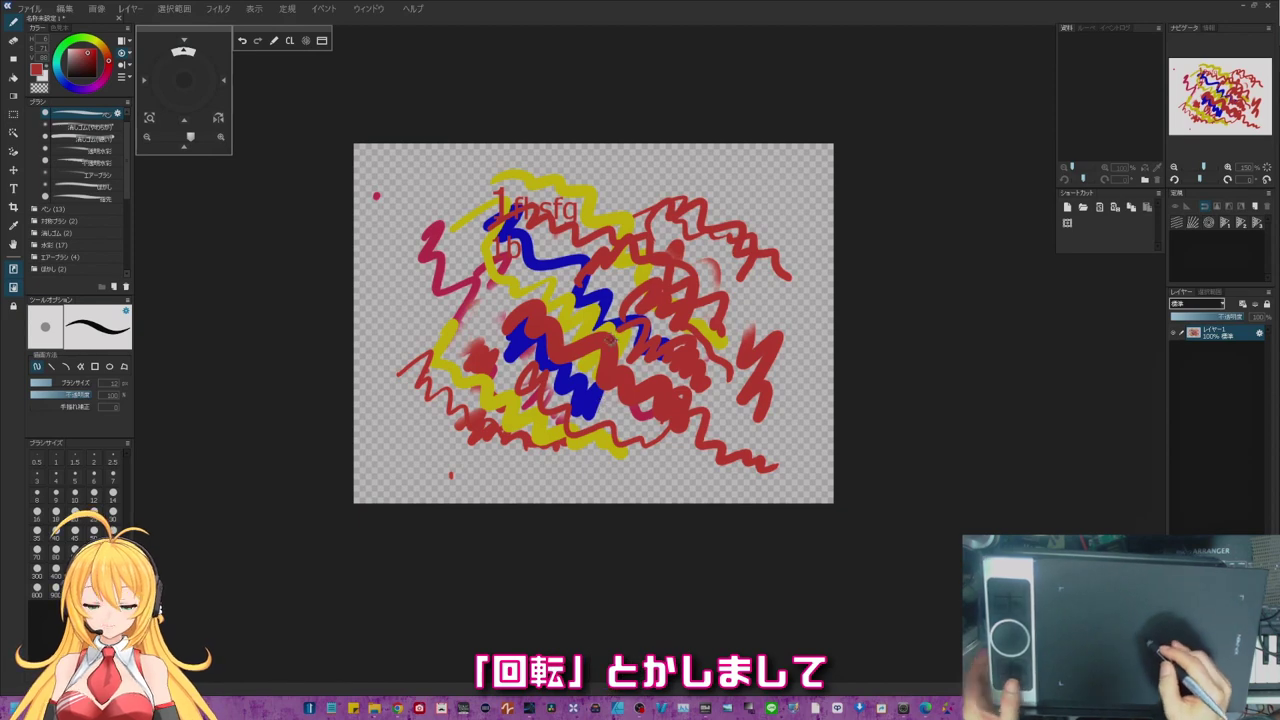
- Rotate the canvas 180 degrees and draw small red loops near its inverted edge
scroll(620, 346, down, 4)
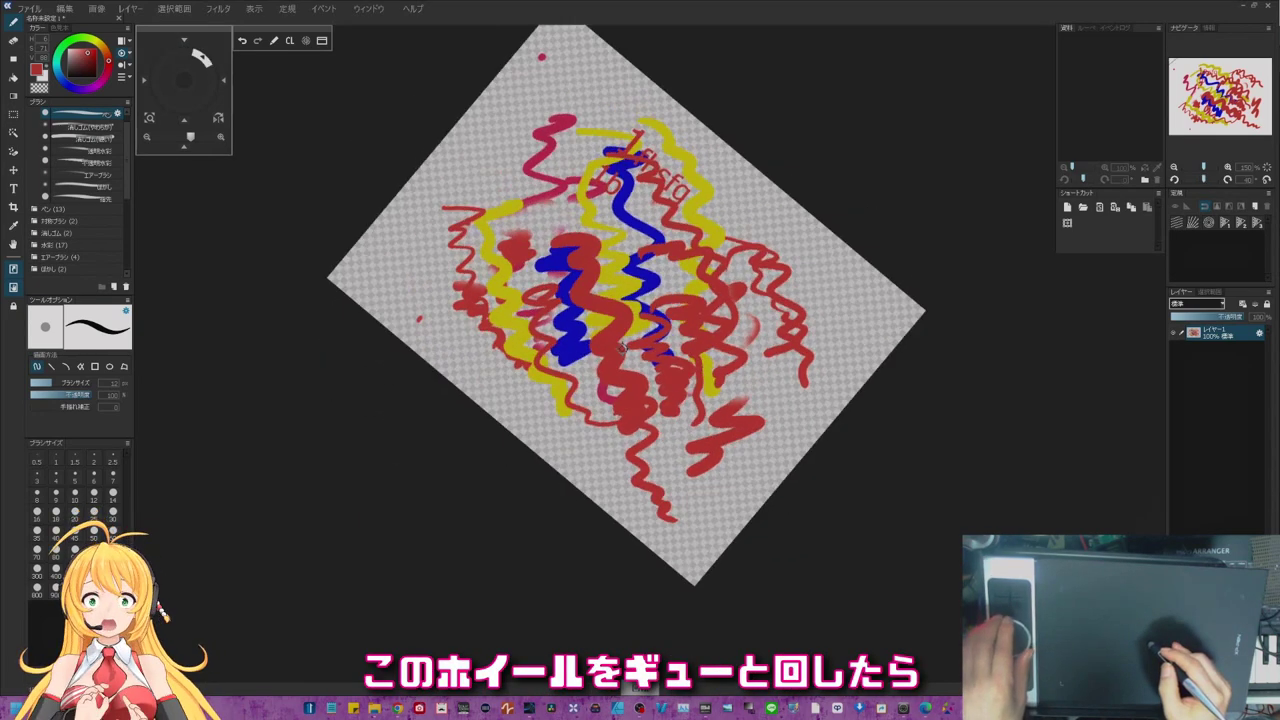
scroll(625, 346, down, 5)
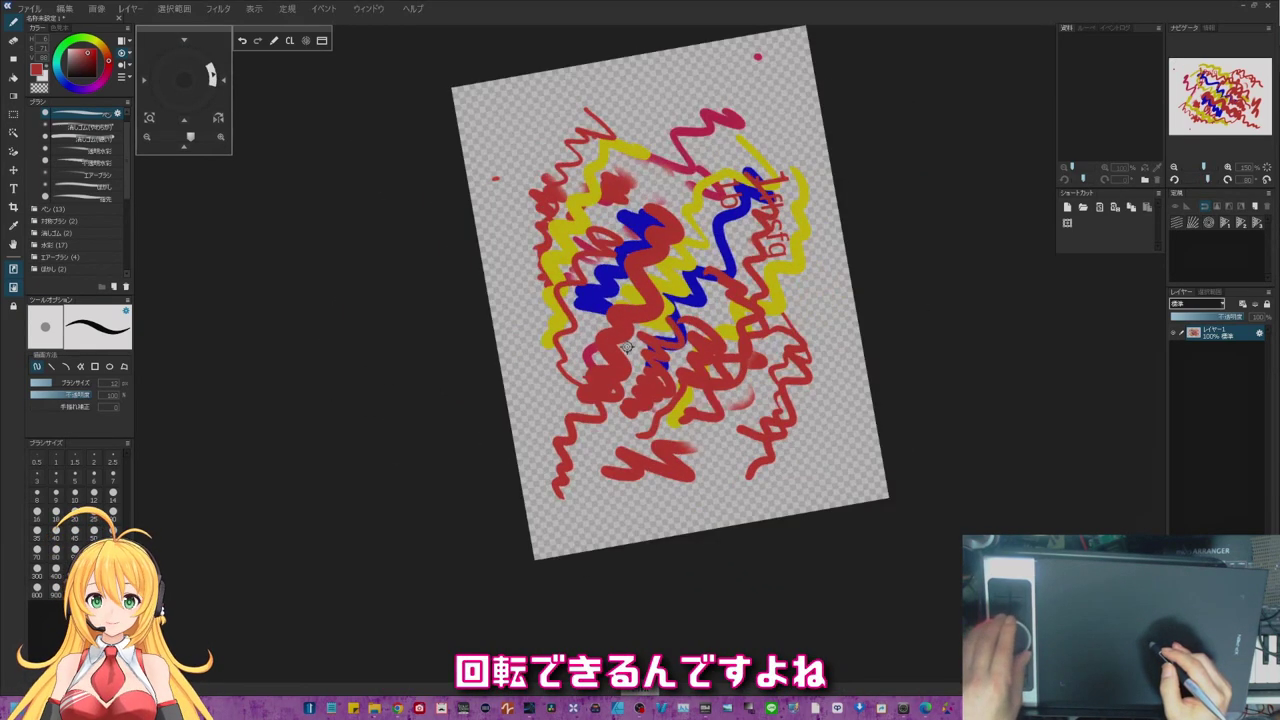
scroll(630, 344, down, 1)
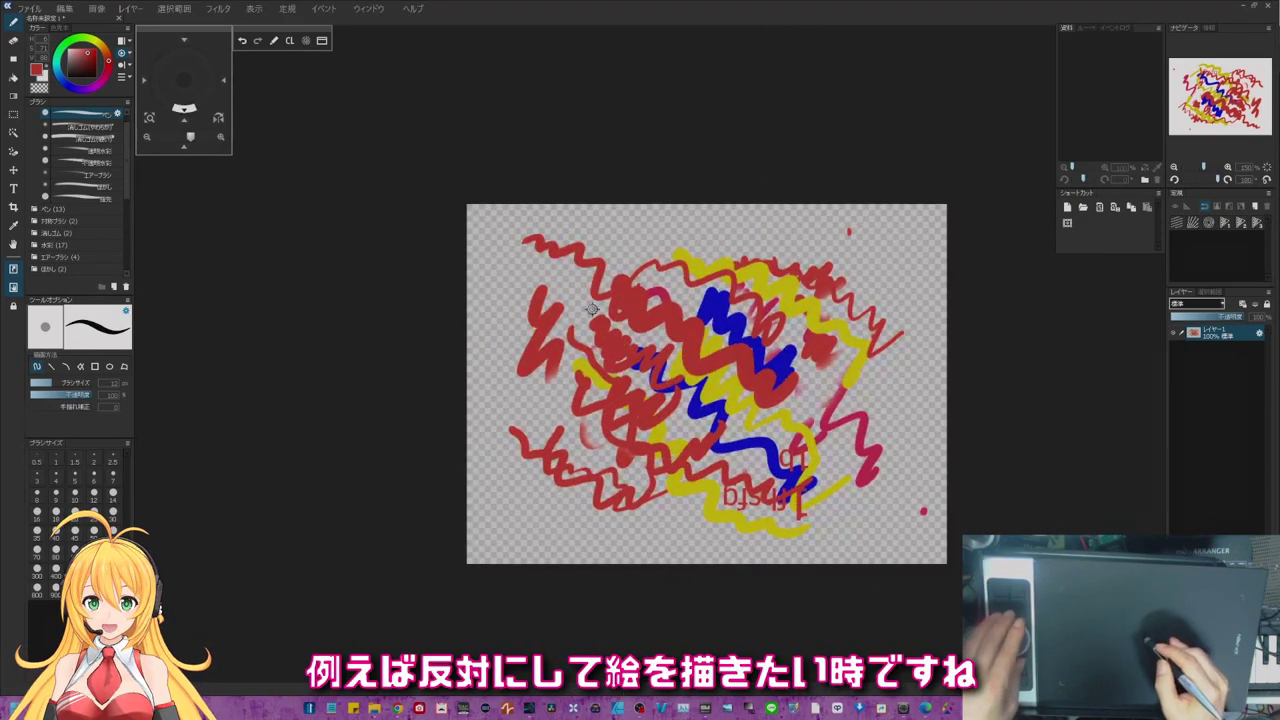
drag(600, 272, 626, 242)
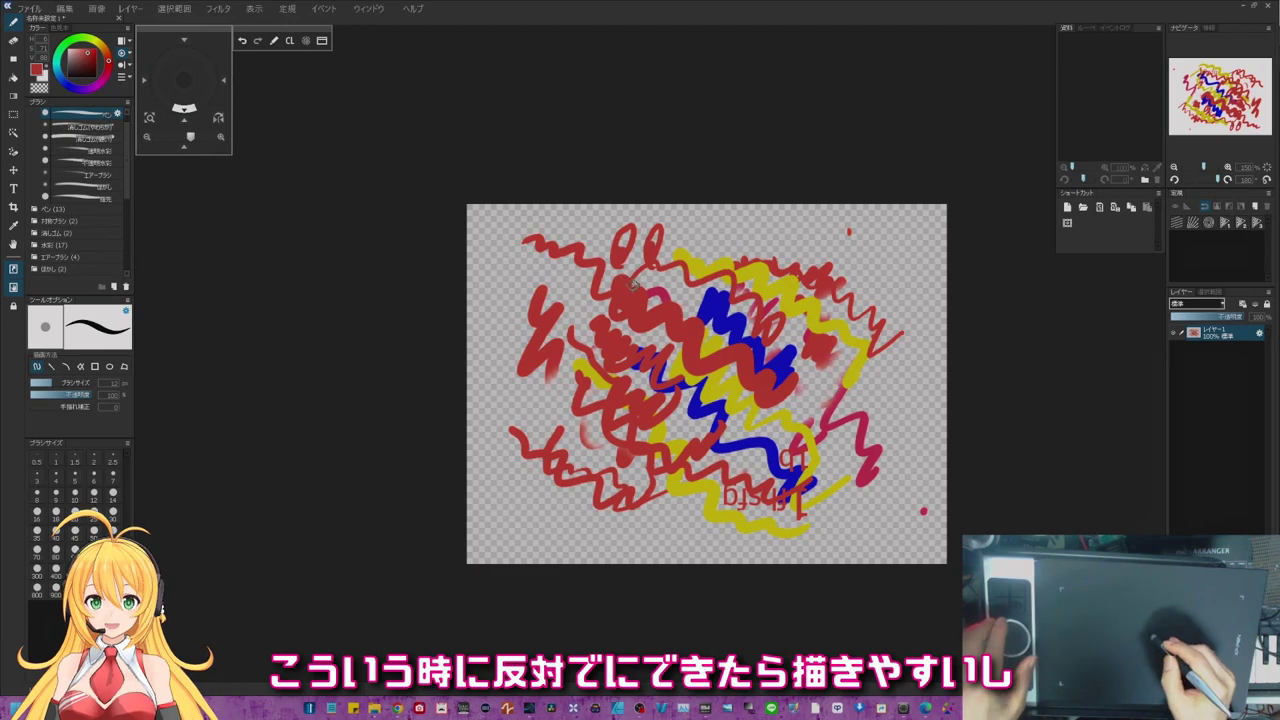
- Tilt the canvas, draw a long straight red line down across it, and return the canvas to its upright orientation
scroll(632, 310, down, 16)
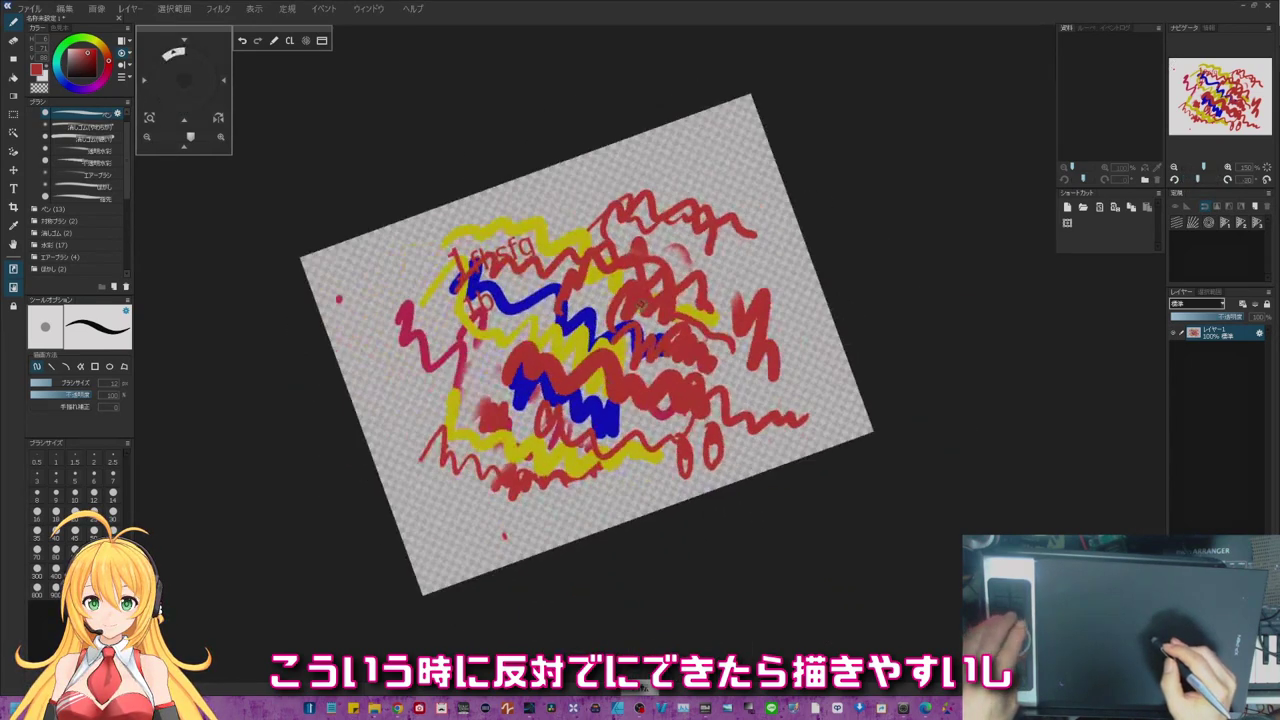
scroll(645, 302, up, 2)
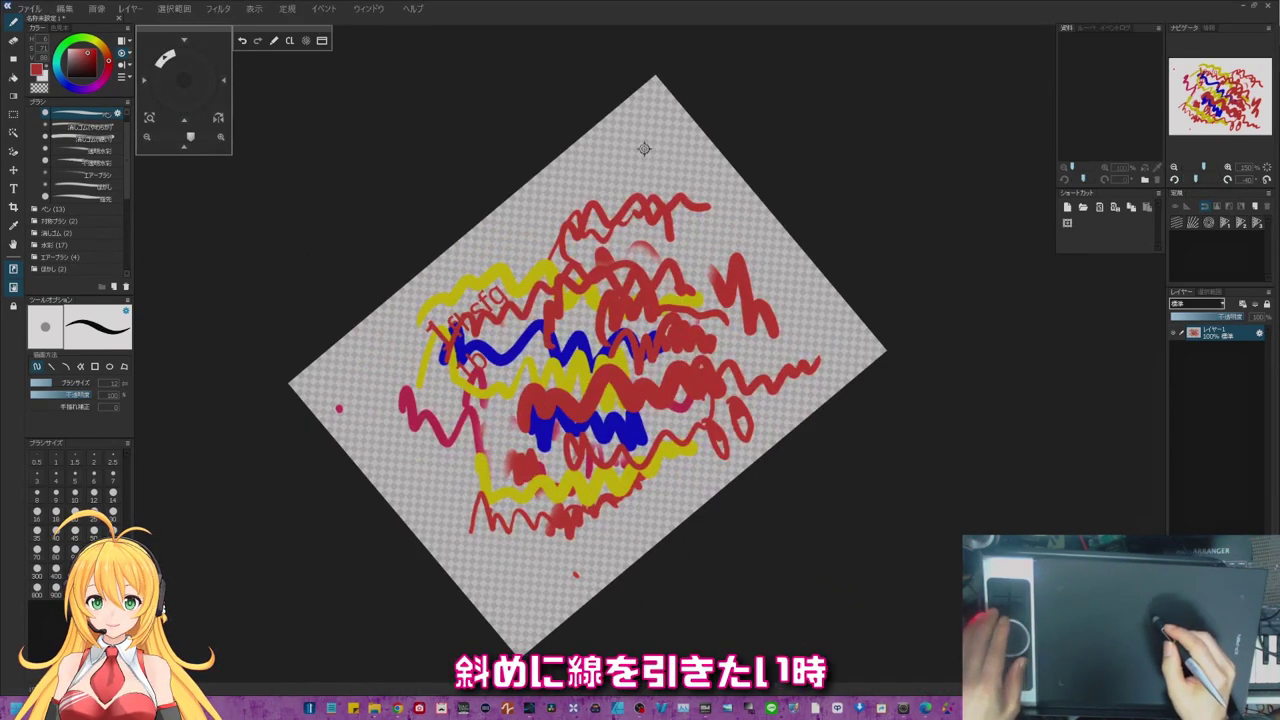
scroll(644, 150, up, 2)
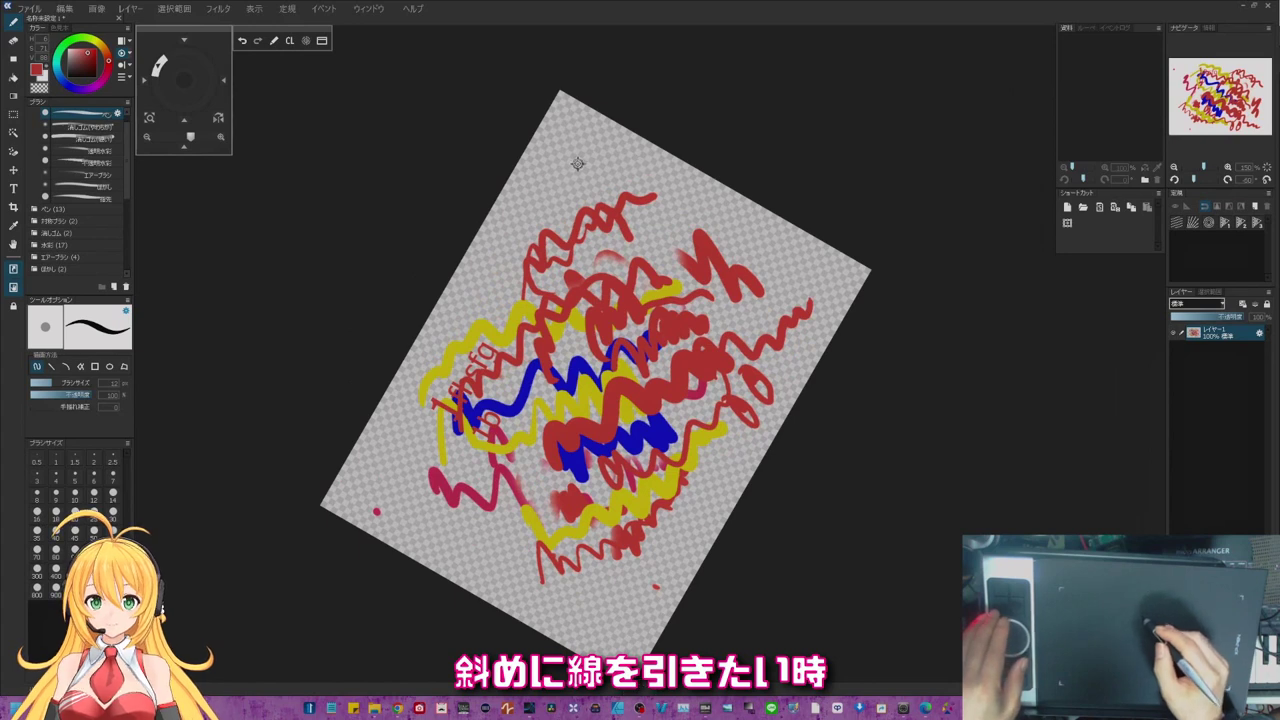
drag(580, 162, 601, 375)
drag(597, 480, 605, 610)
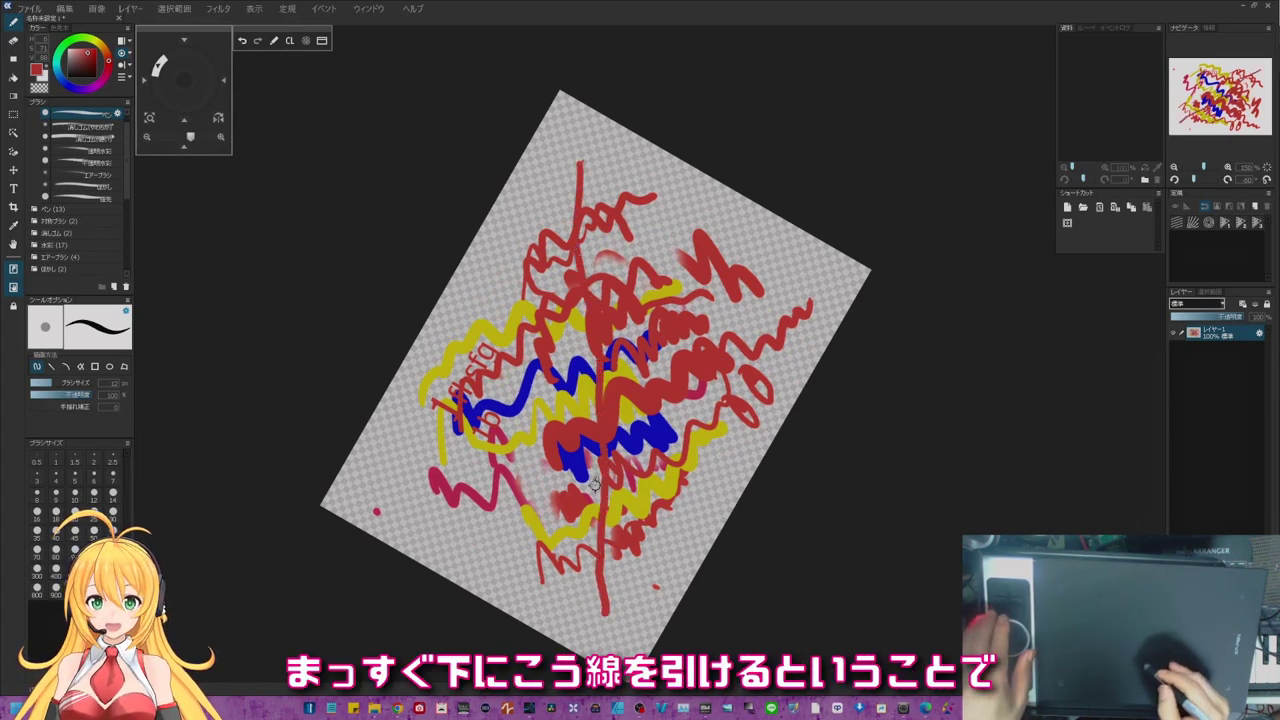
key(bracketright)
key(bracketright)
key(bracketright)
key(bracketright)
key(bracketright)
key(bracketright)
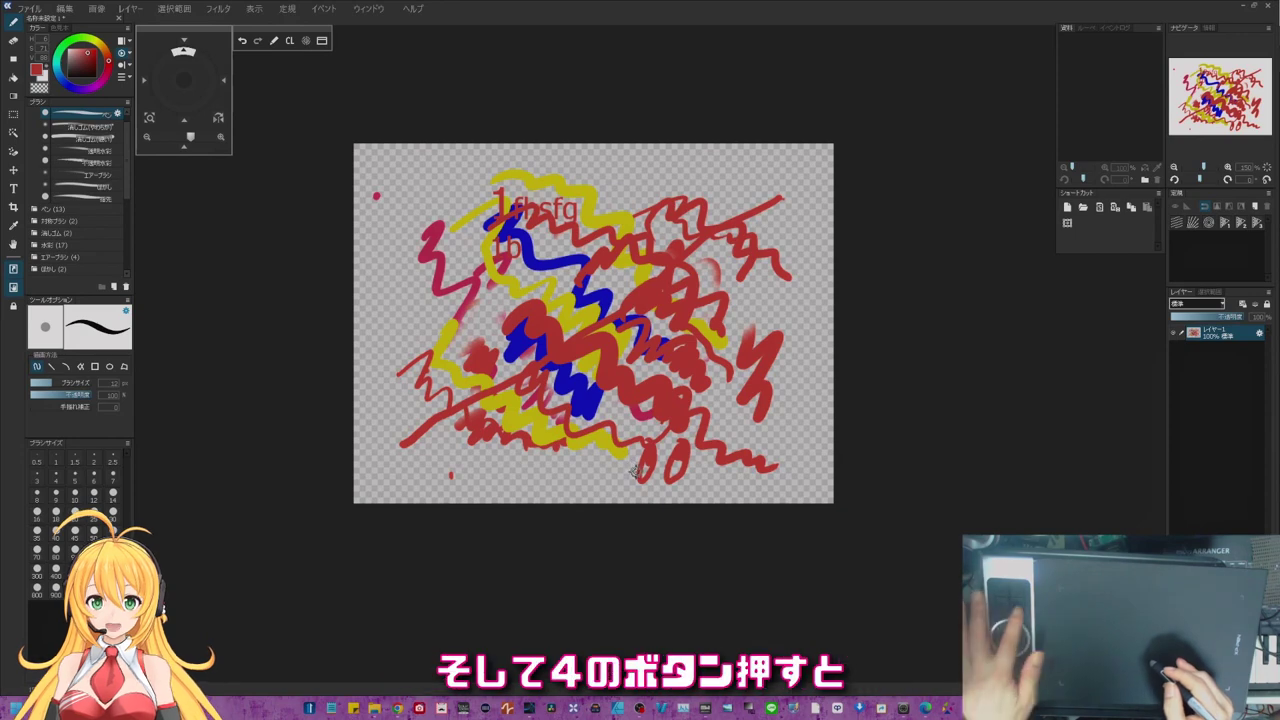
- Rotate the canvas in 90-degree steps with the on-canvas view controller, finishing upright
key(space)
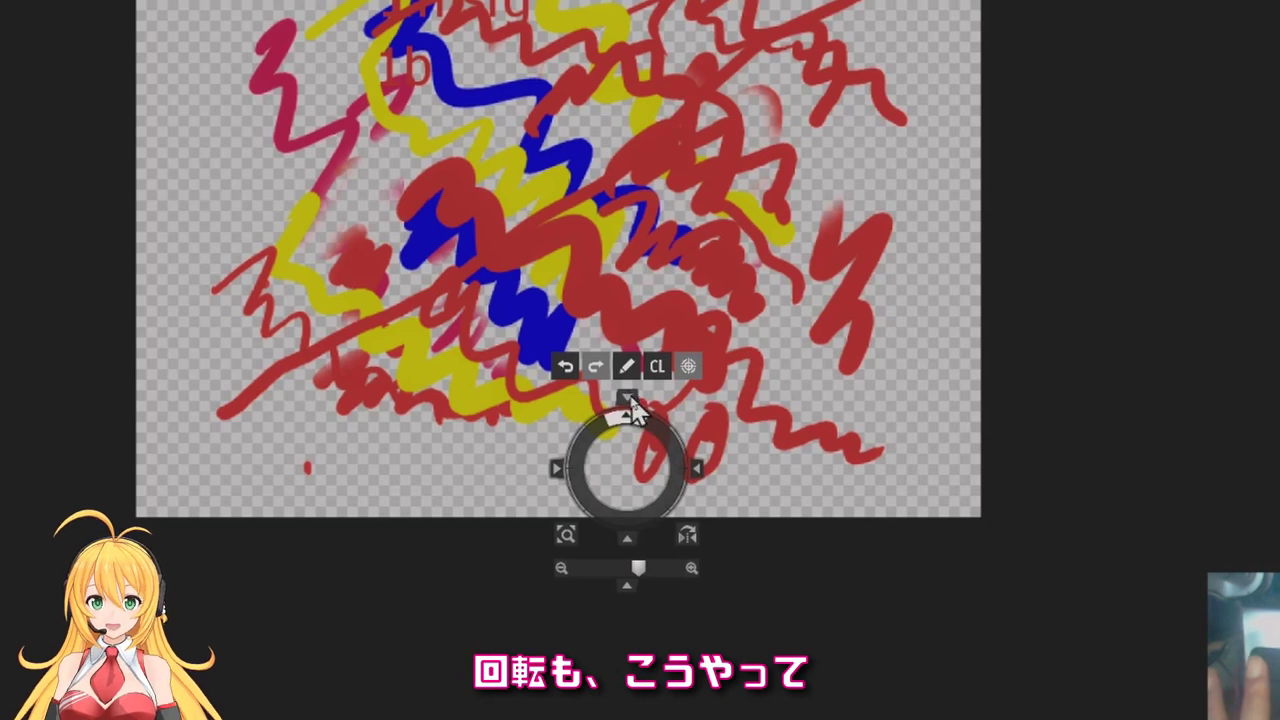
click(695, 468)
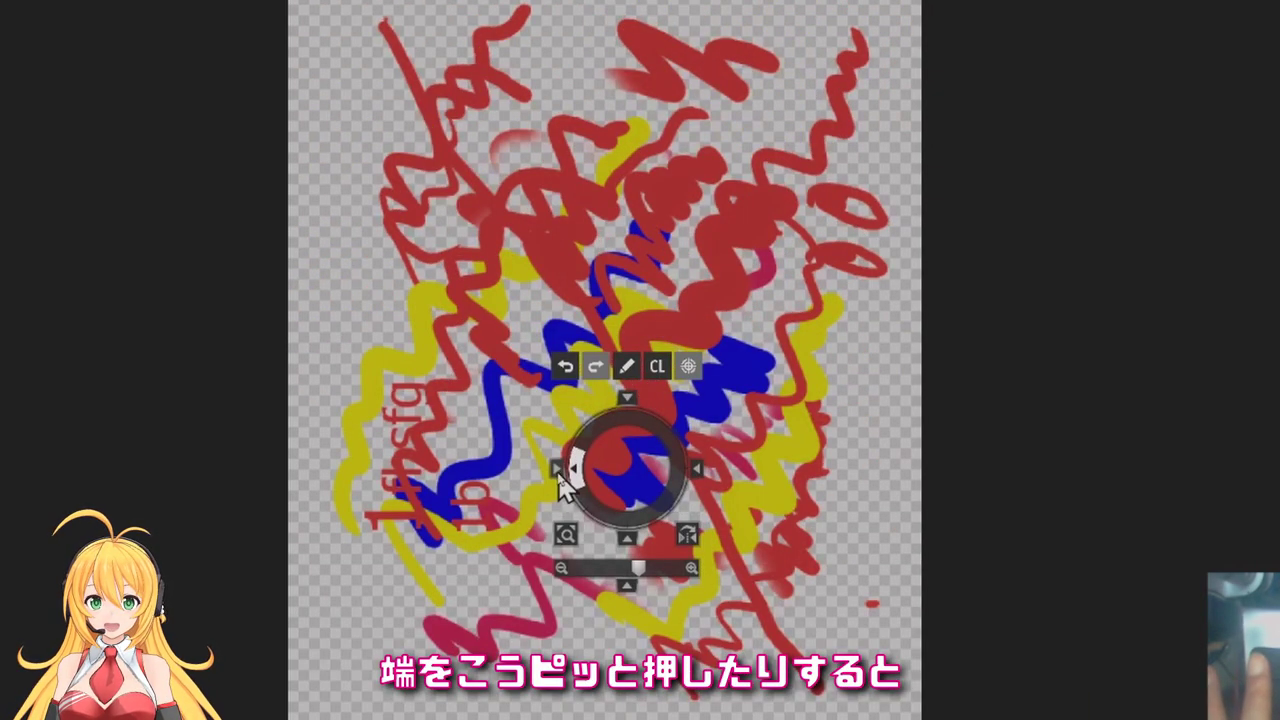
click(562, 470)
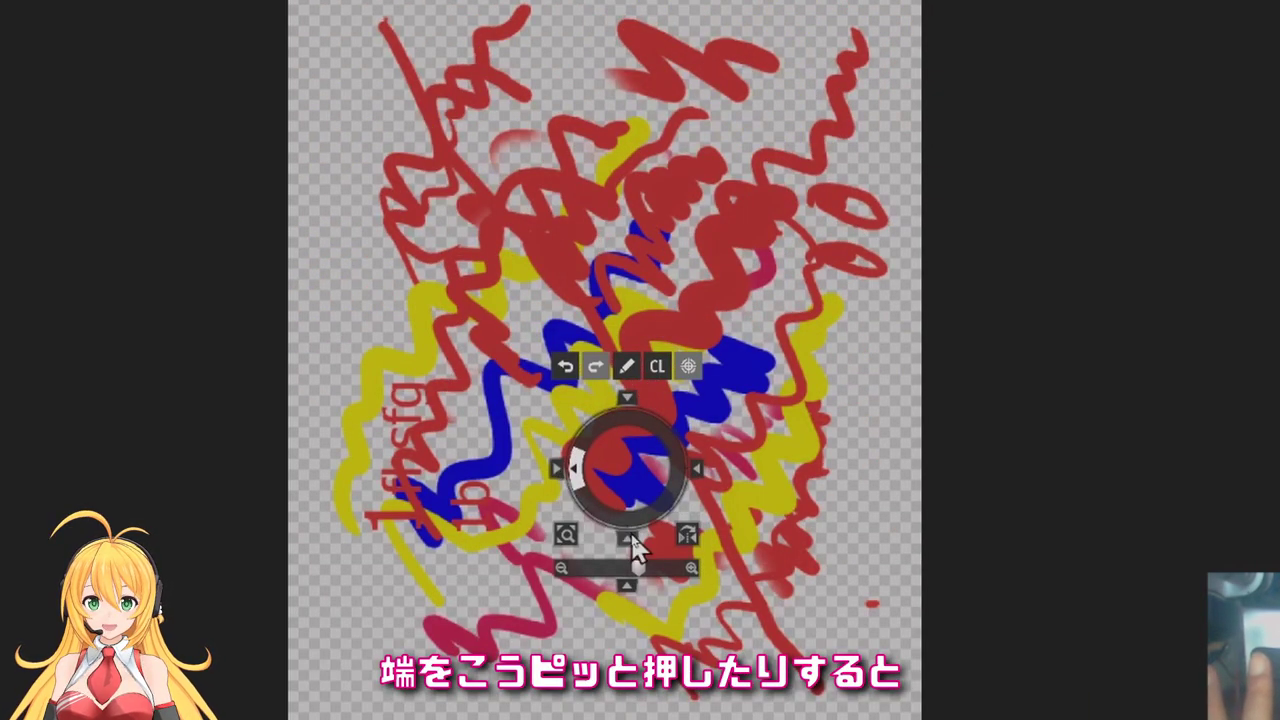
click(627, 536)
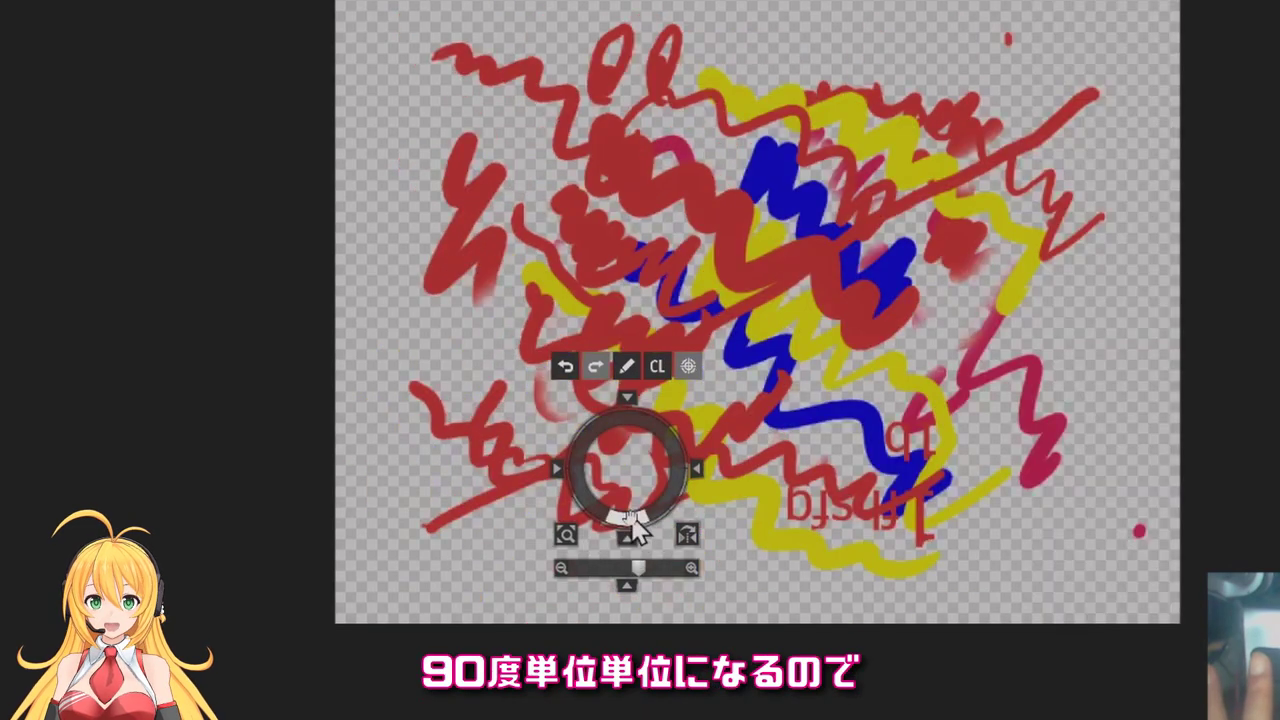
click(628, 401)
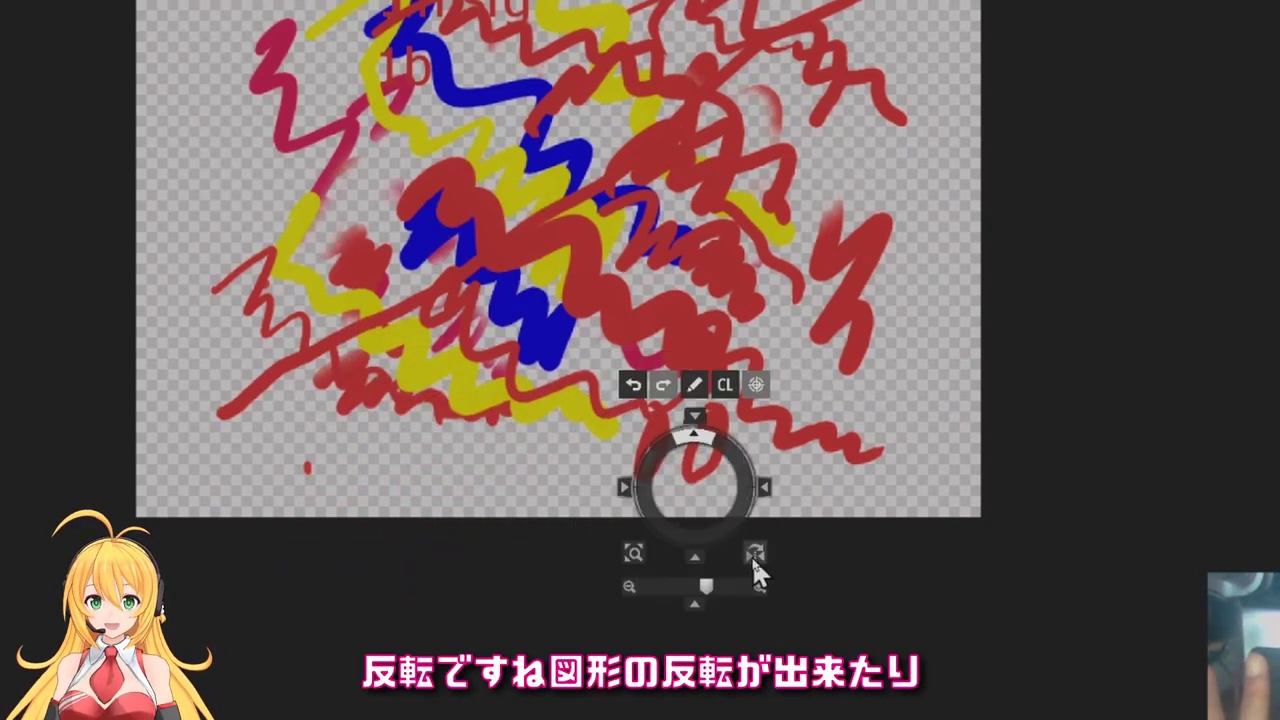
- Flip the canvas view and flip it back, then fit it to the screen and zoom out to 100%
click(753, 555)
click(755, 551)
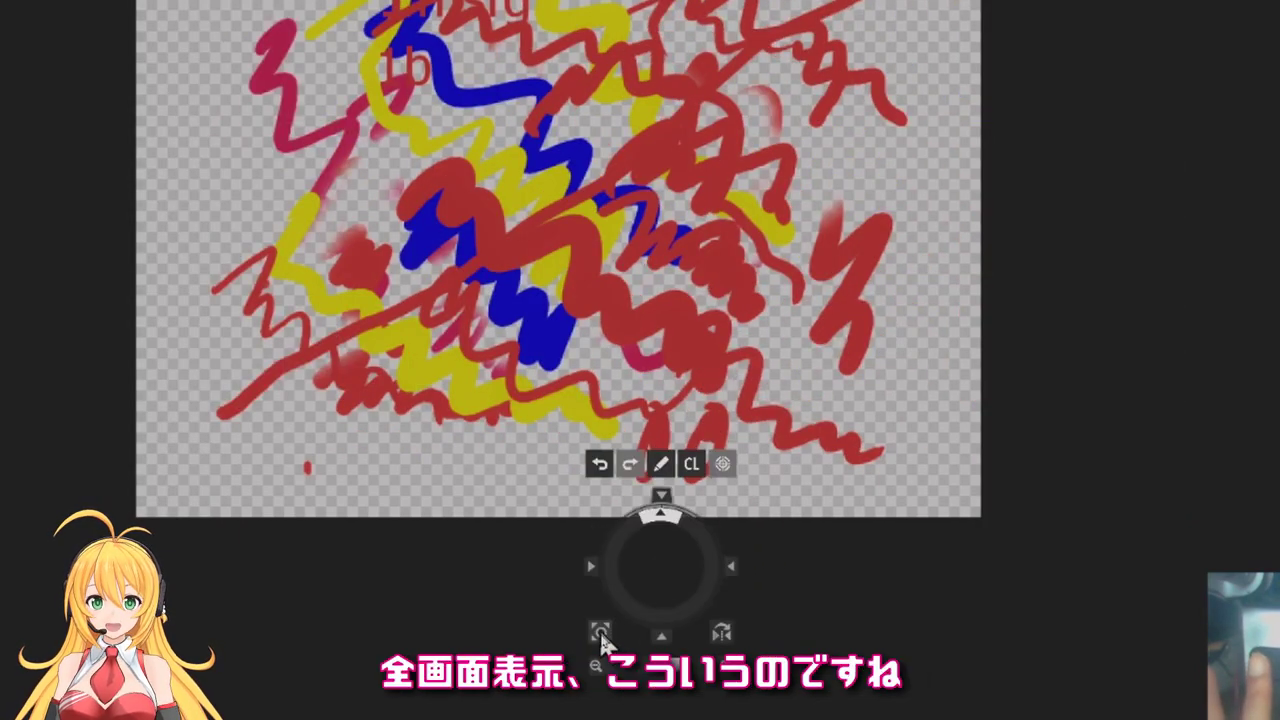
click(601, 633)
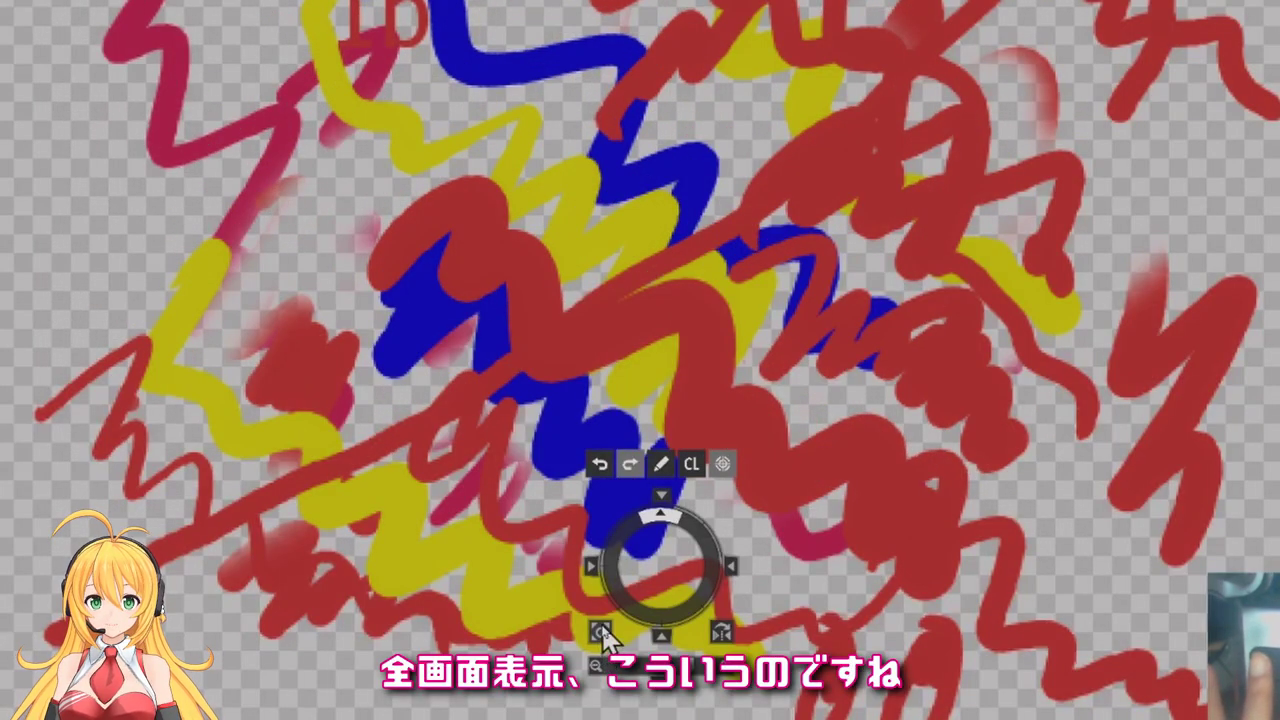
click(659, 686)
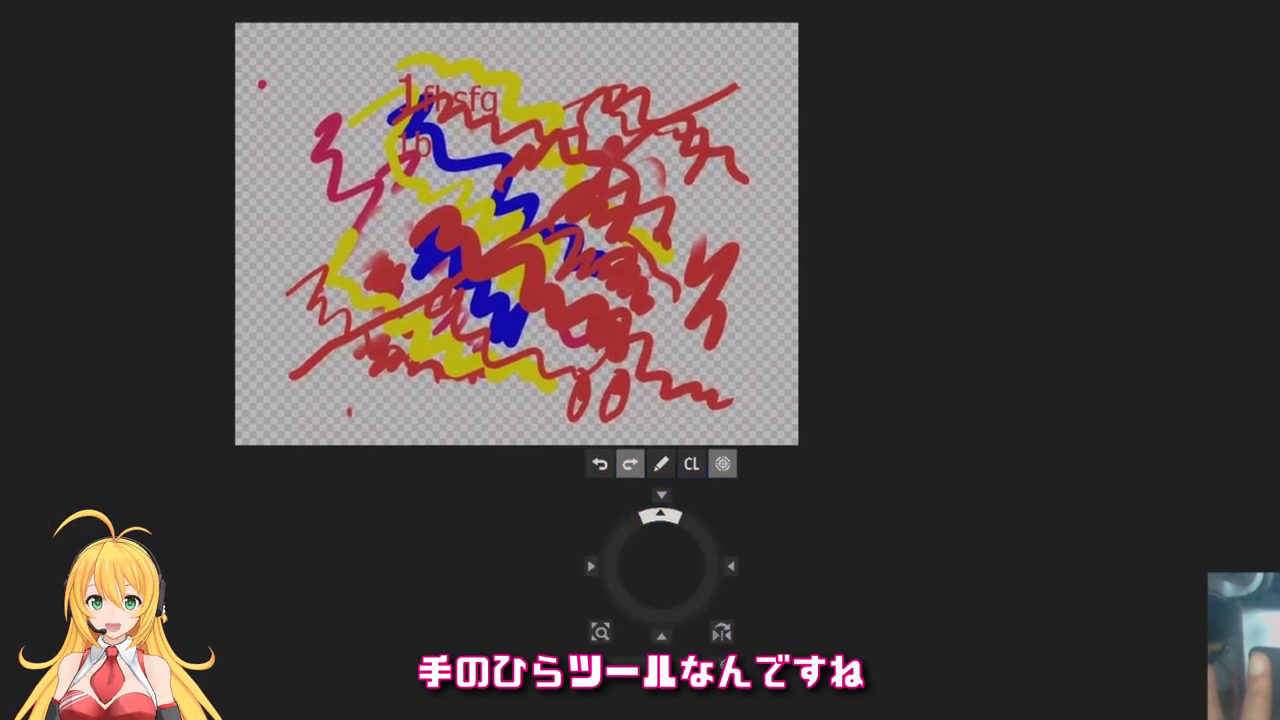
- Pan the canvas with the hand tool, zoom in to 300%, and pan to inspect the upper part of the drawing
drag(424, 243, 638, 240)
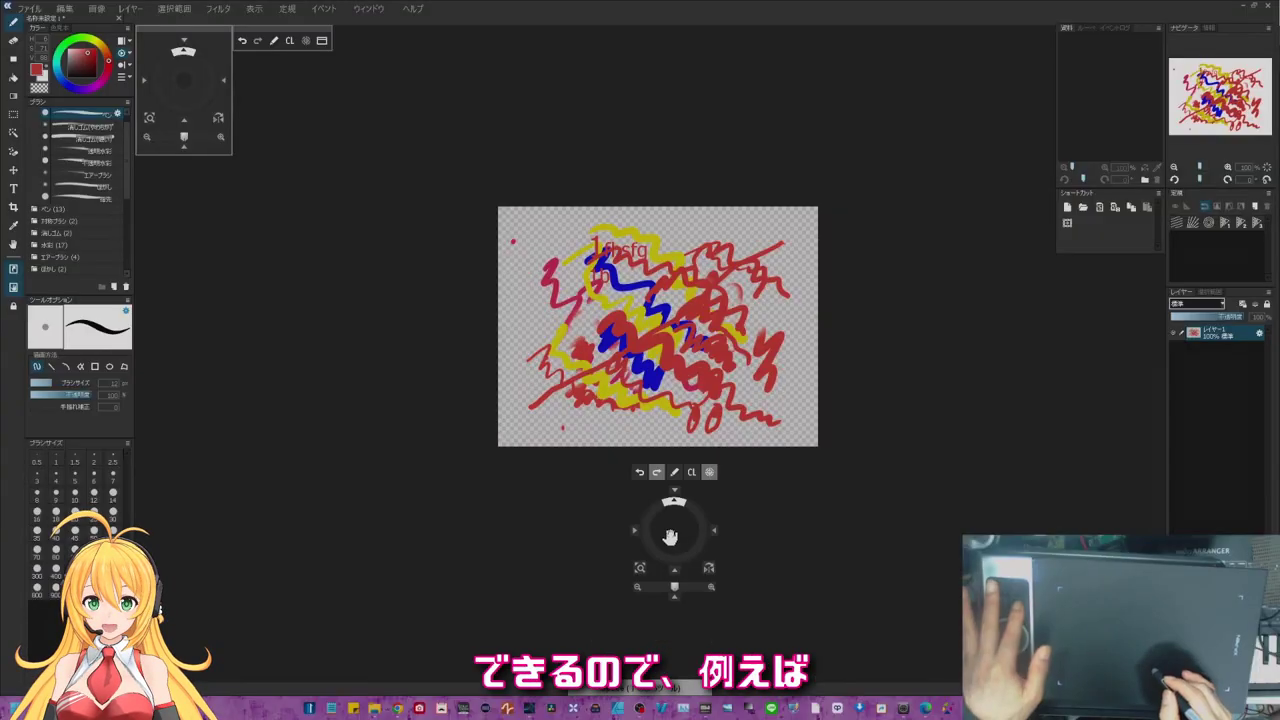
click(710, 590)
click(711, 590)
click(711, 588)
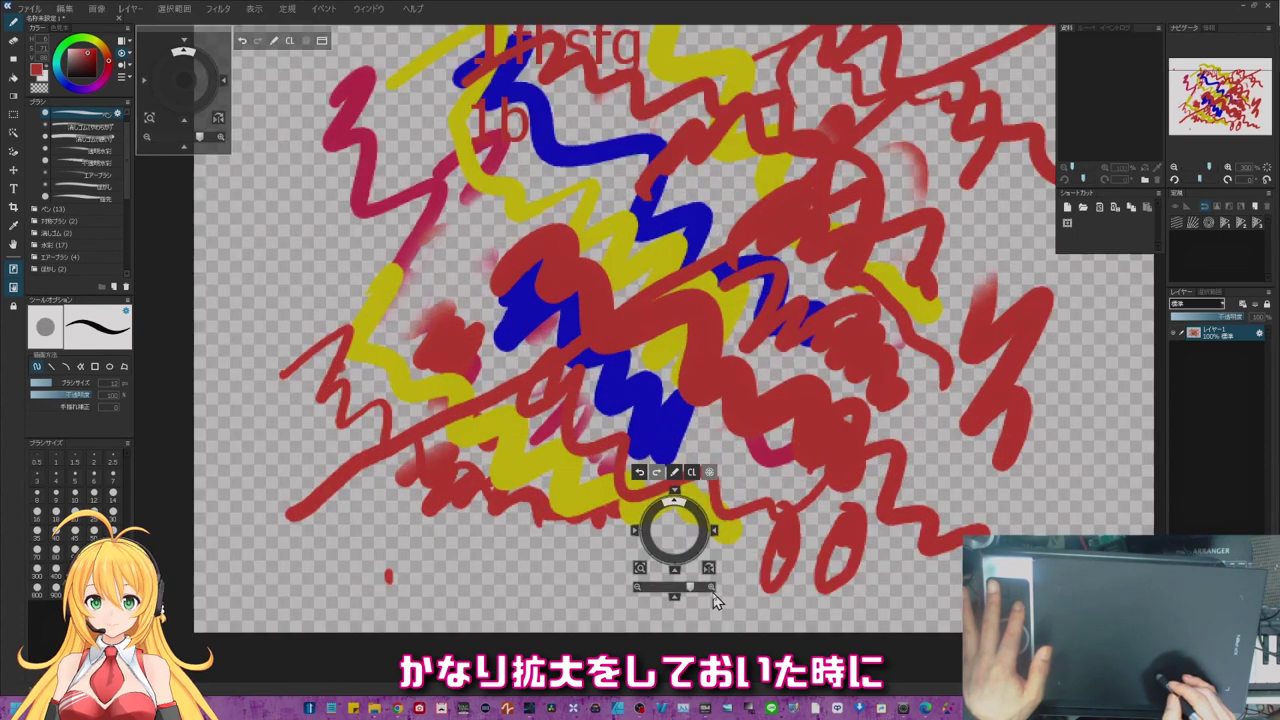
key(space)
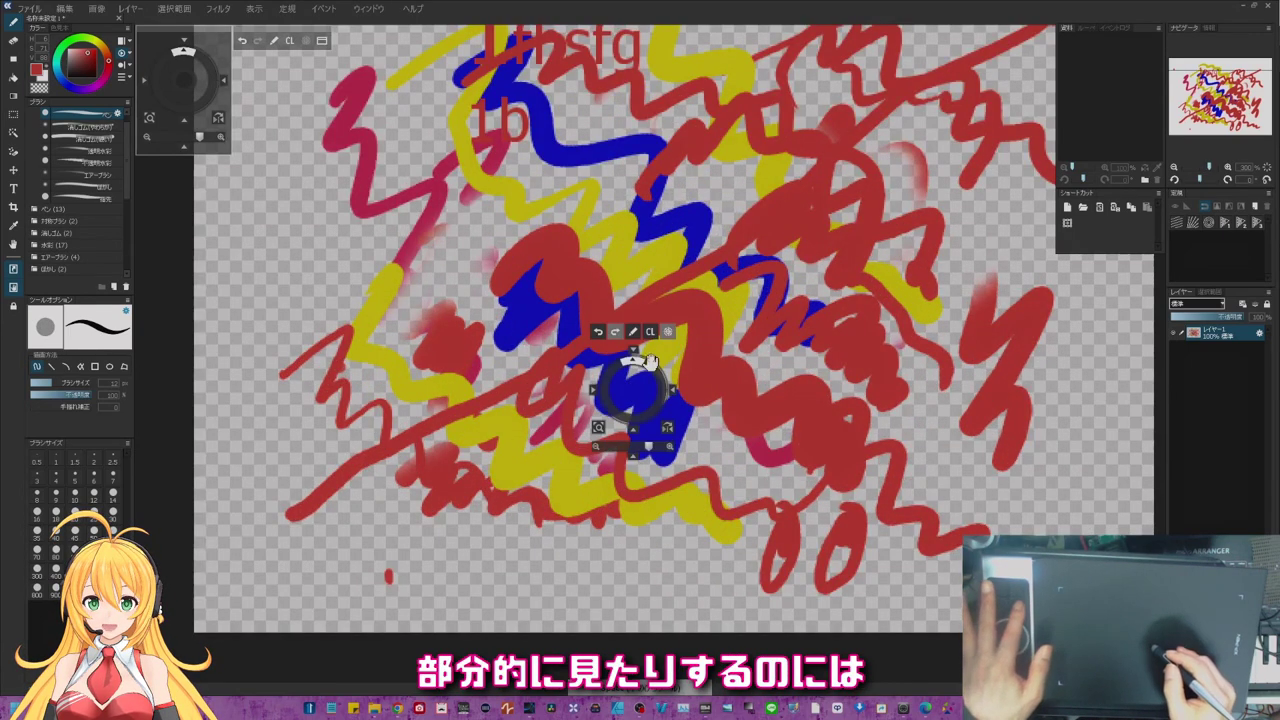
drag(728, 222, 700, 332)
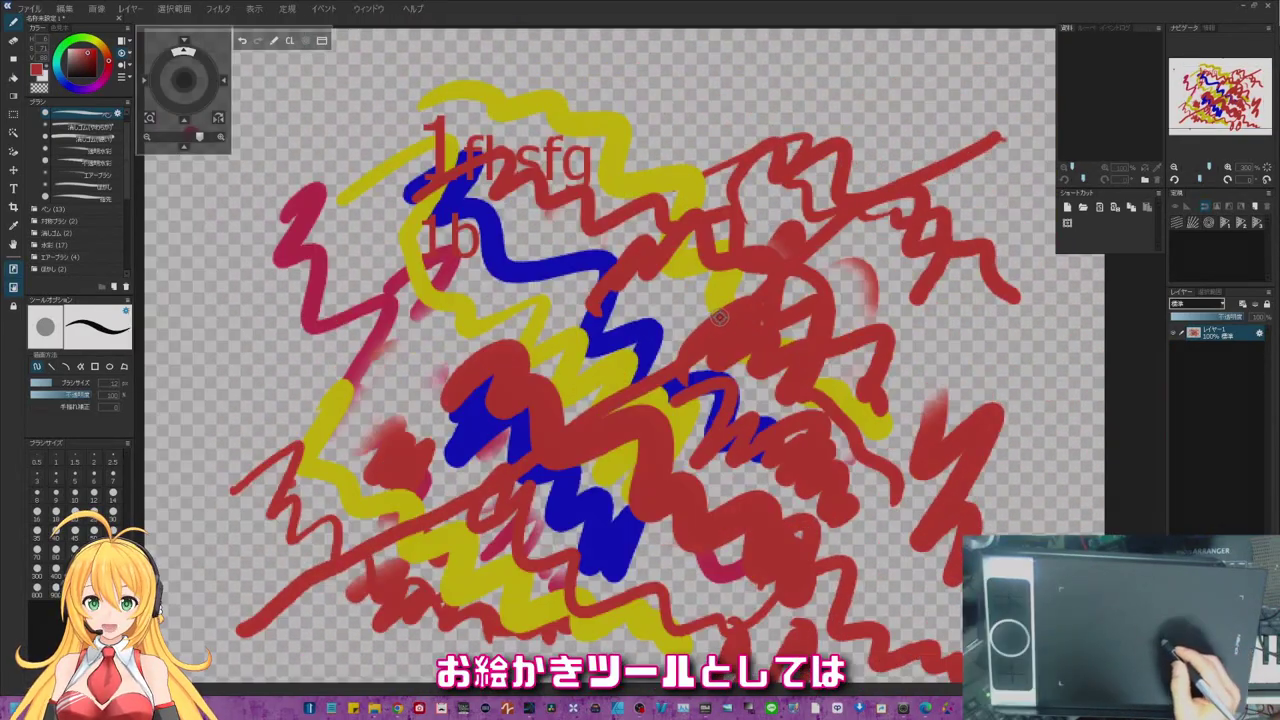